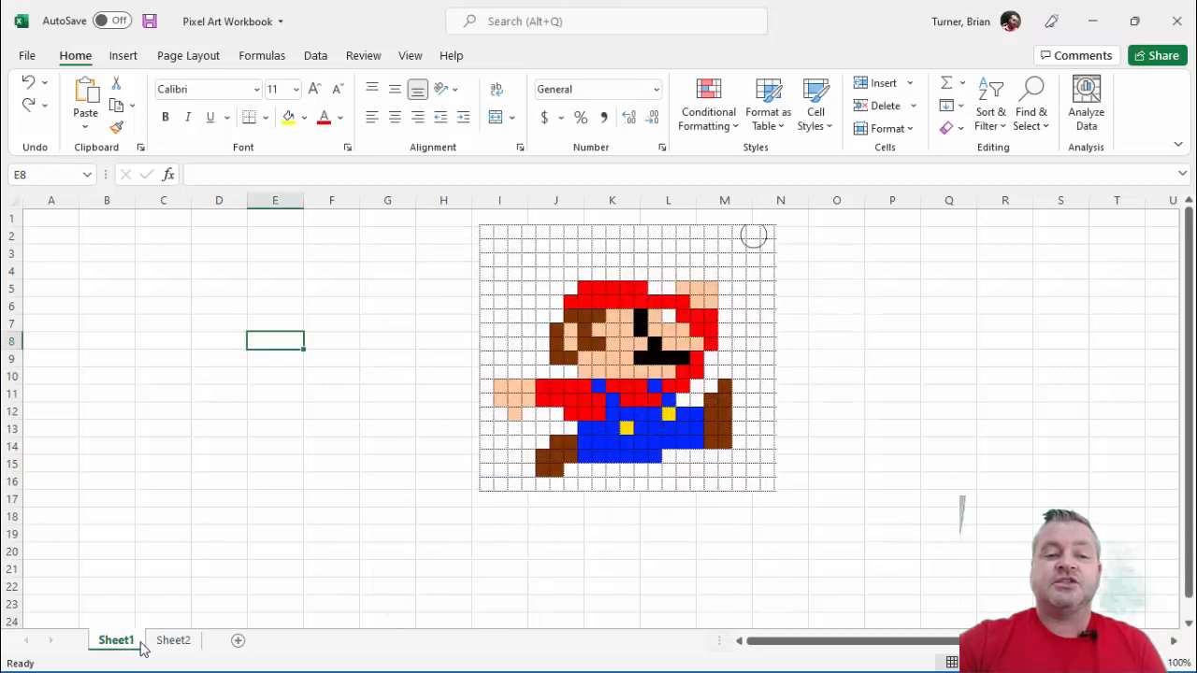
Compare the pixel art pictures on Sheet1 and Sheet2.
{"action": "left_click", "coordinate": [170, 643]}
{"action": "left_click", "coordinate": [131, 651]}
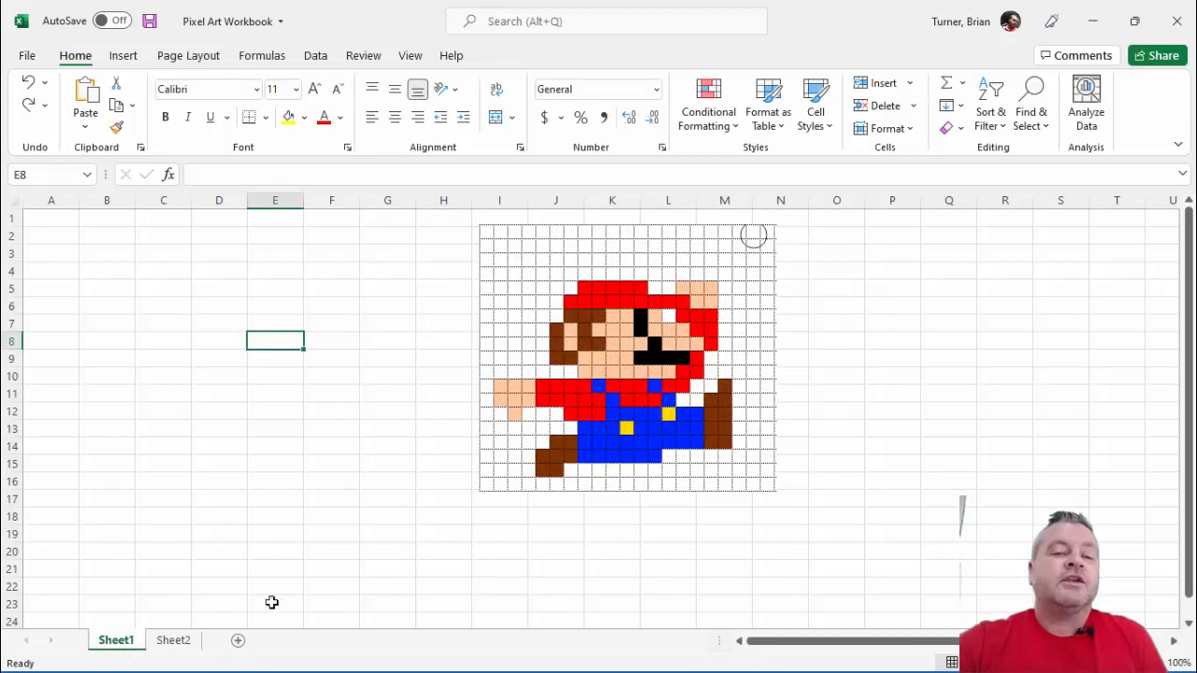
{"action": "left_click", "coordinate": [175, 647]}
{"action": "left_click", "coordinate": [131, 644]}
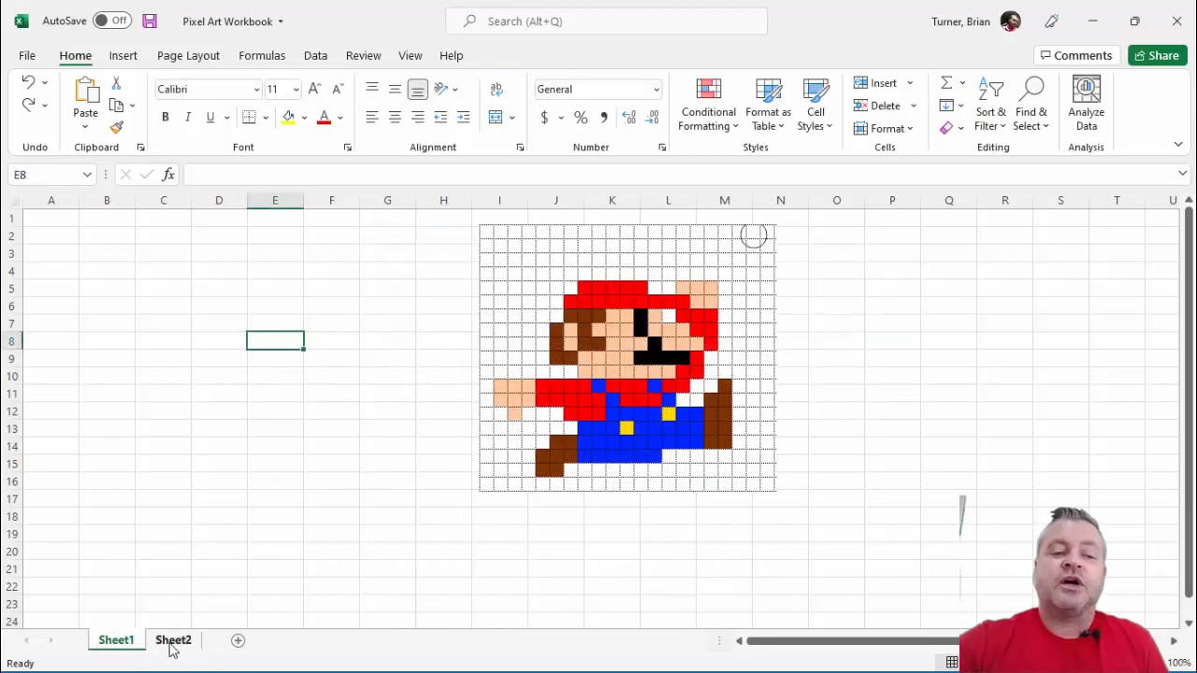
{"action": "left_click", "coordinate": [171, 644]}
{"action": "left_click", "coordinate": [129, 645]}
{"action": "left_click", "coordinate": [171, 647]}
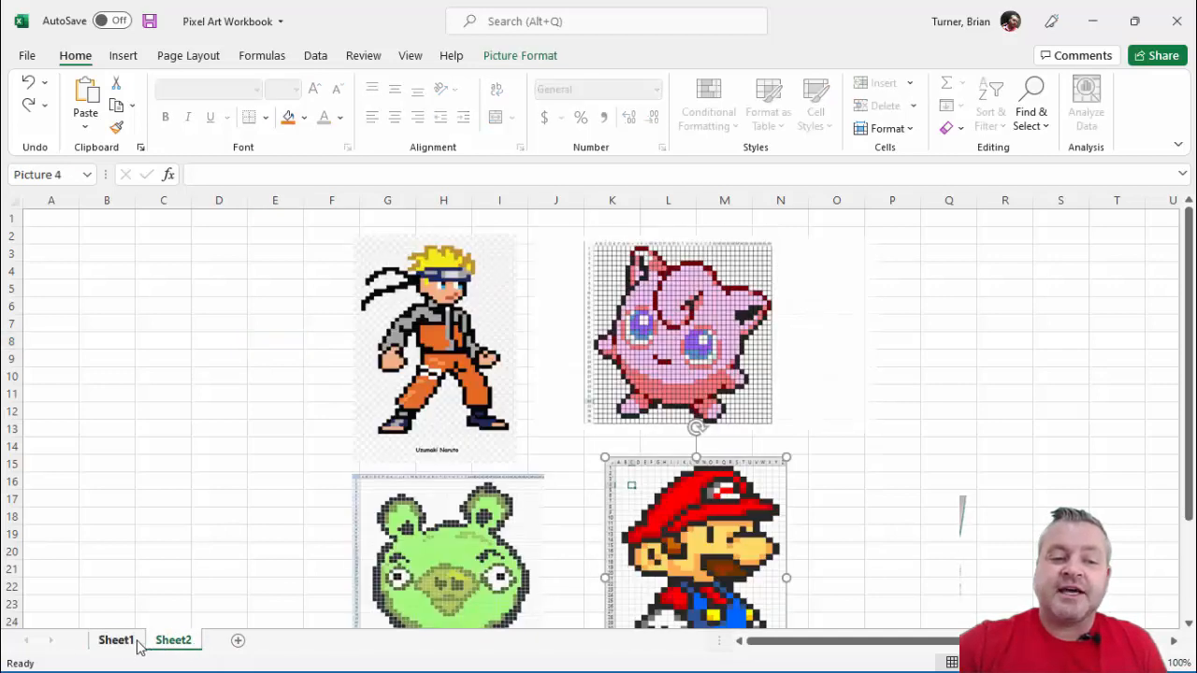
{"action": "left_click", "coordinate": [137, 645]}
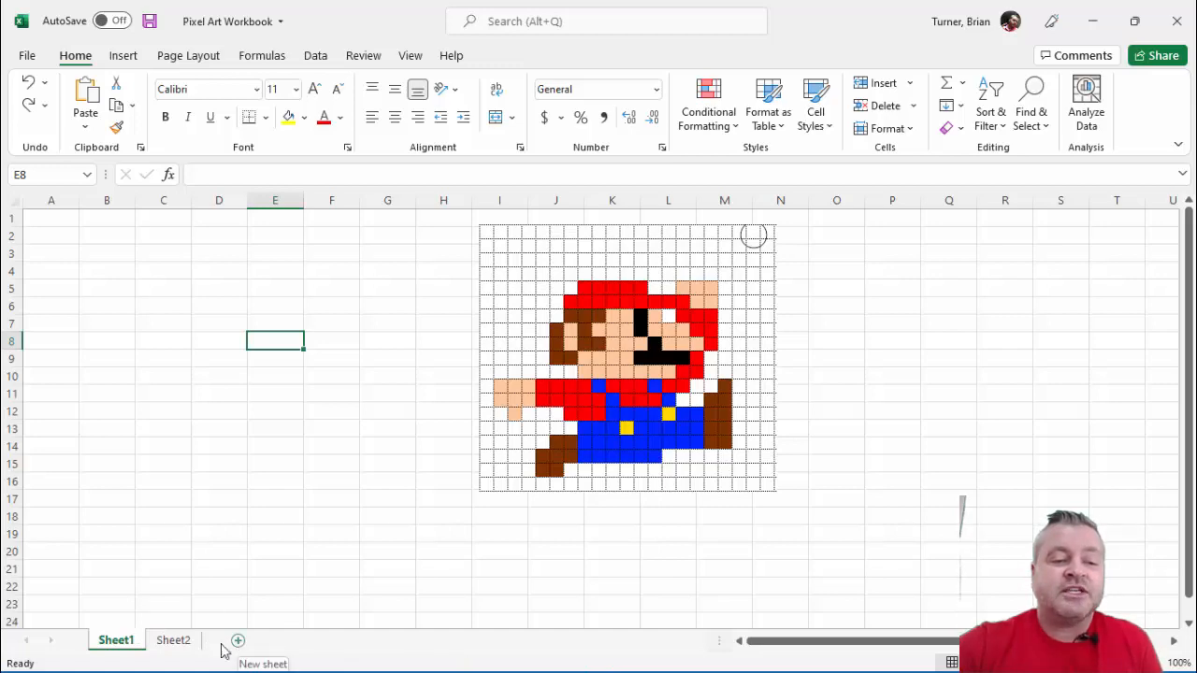
{"action": "left_click", "coordinate": [170, 648]}
{"action": "left_click", "coordinate": [126, 642]}
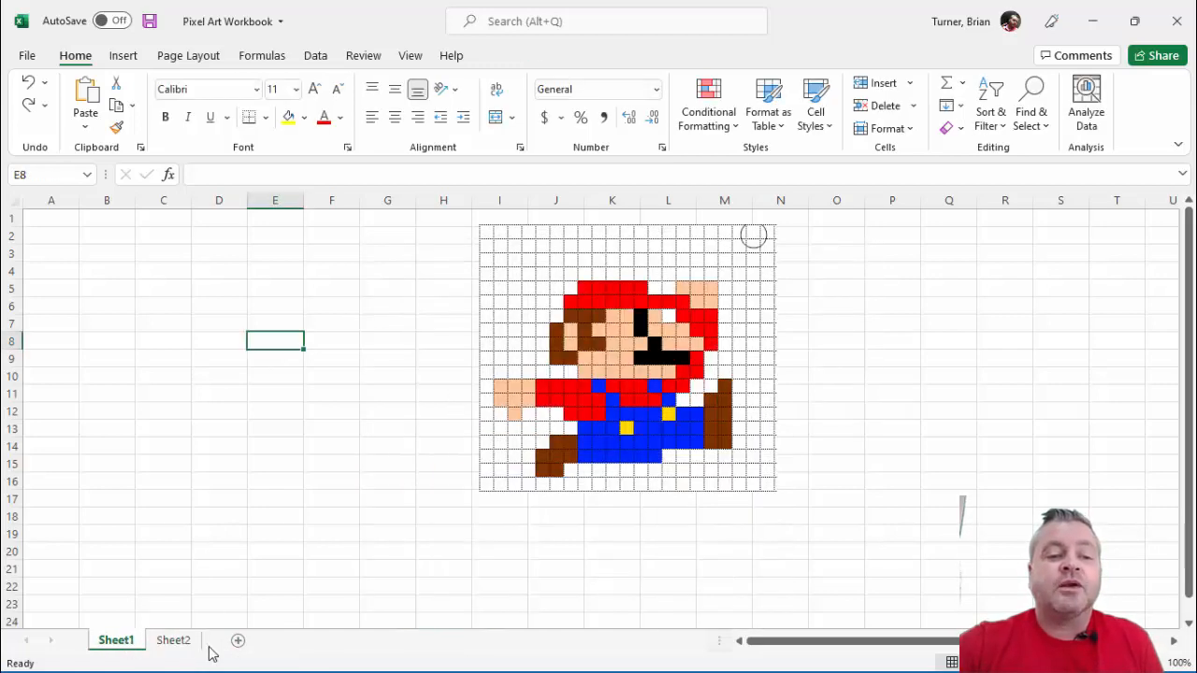
{"action": "left_click", "coordinate": [175, 645]}
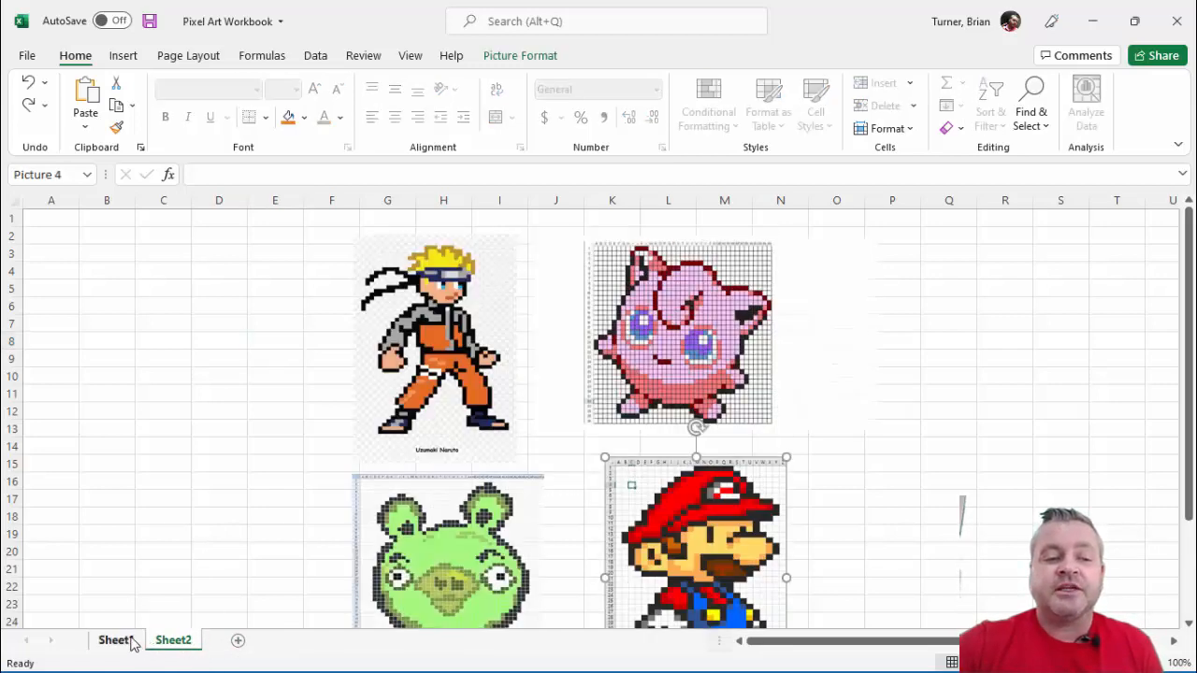
{"action": "left_click", "coordinate": [121, 643]}
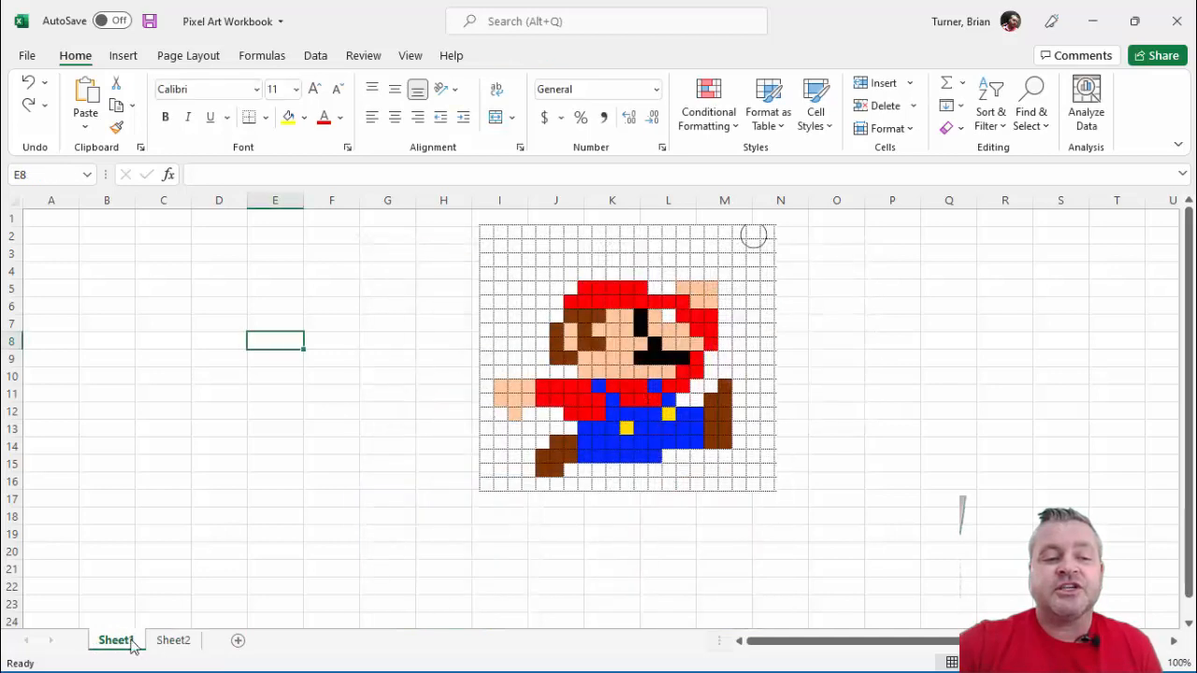
Add a new worksheet to the workbook and place it after Sheet2.
{"action": "left_click", "coordinate": [239, 643]}
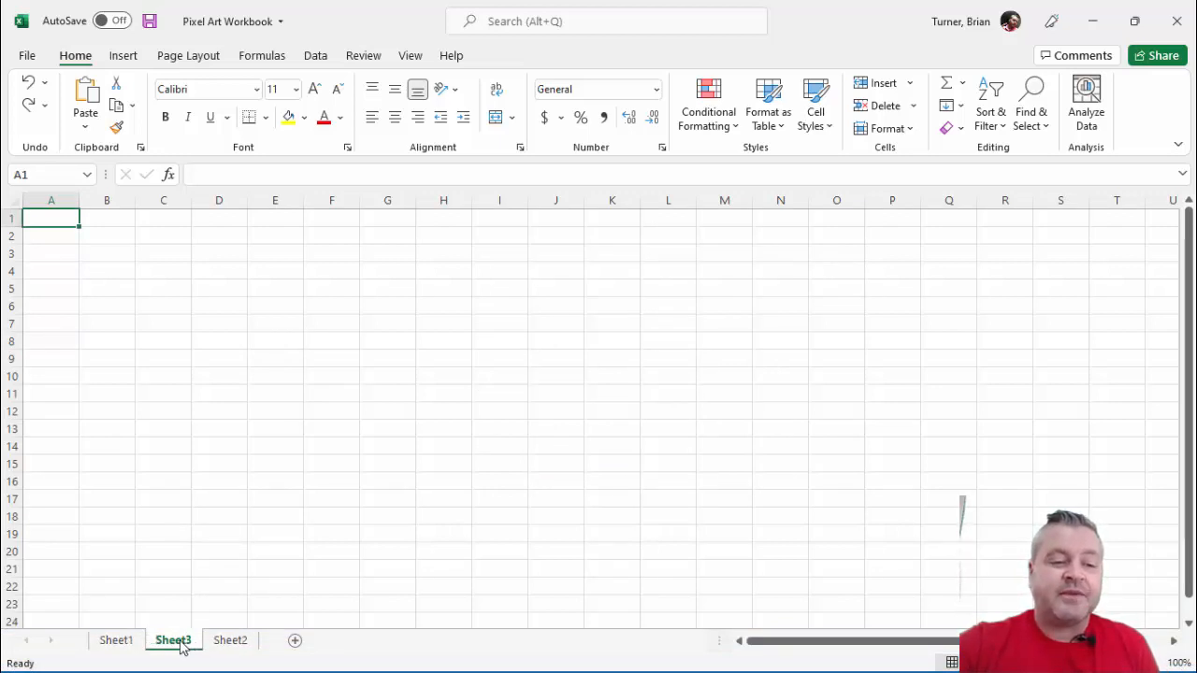
{"action": "left_click_drag", "start_coordinate": [182, 647], "coordinate": [267, 648]}
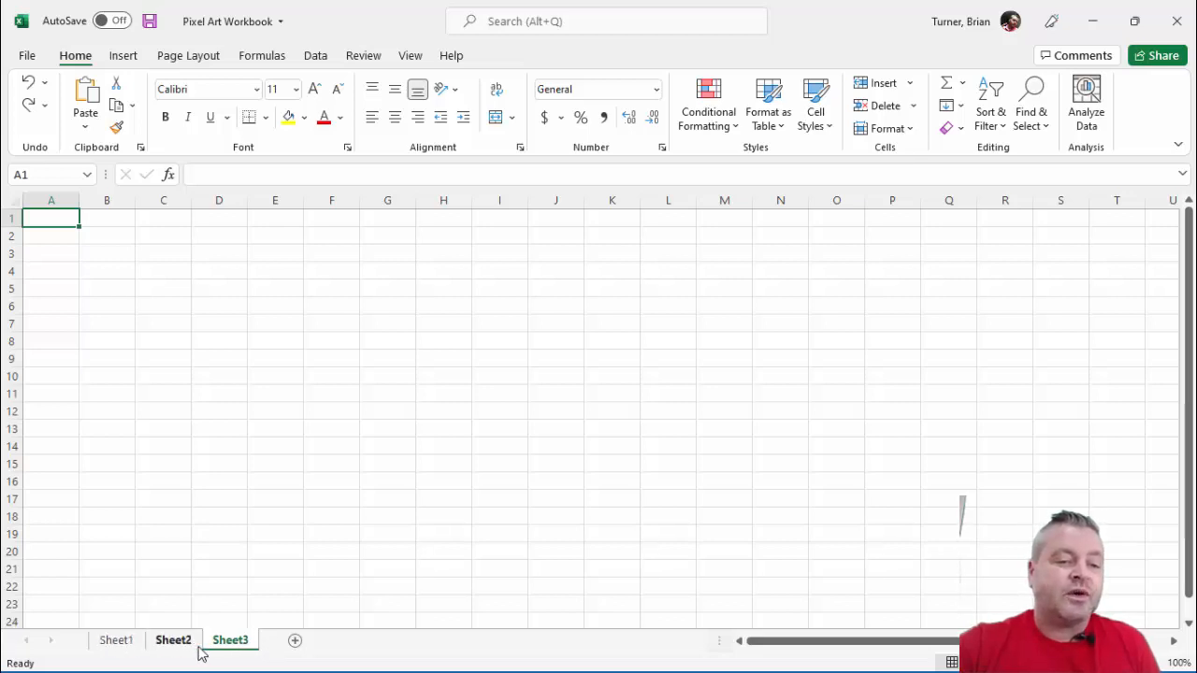
Rename Sheet1 as Mario.
{"action": "left_click", "coordinate": [120, 645]}
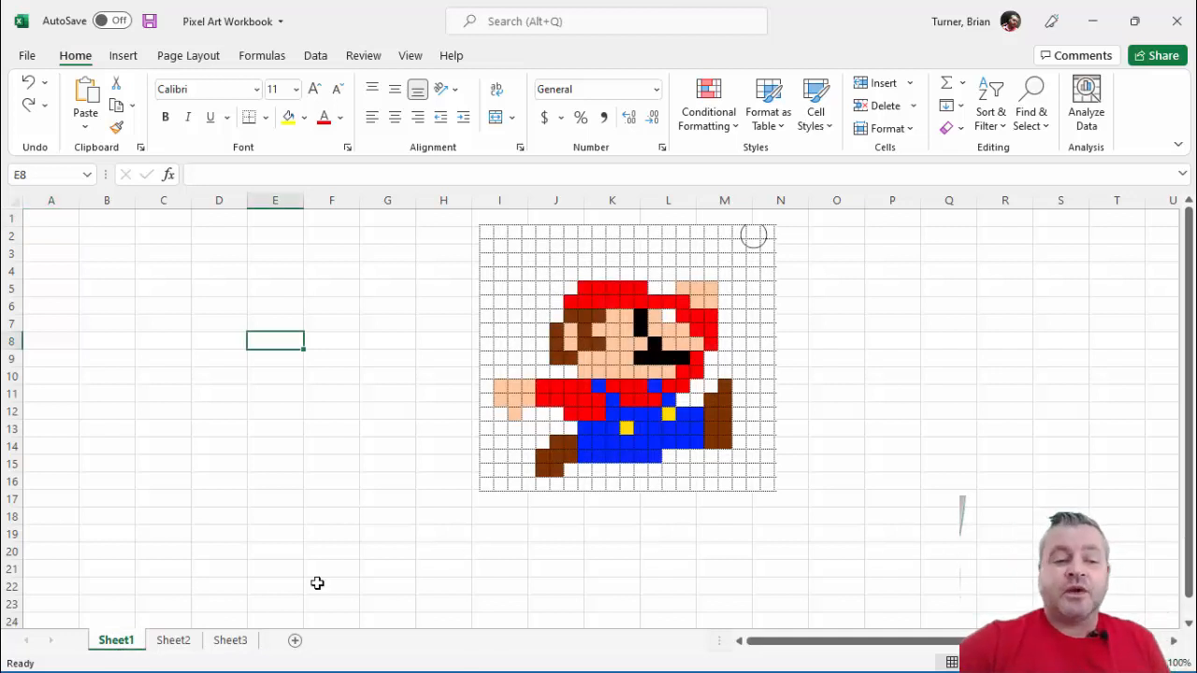
{"action": "right_click", "coordinate": [137, 644]}
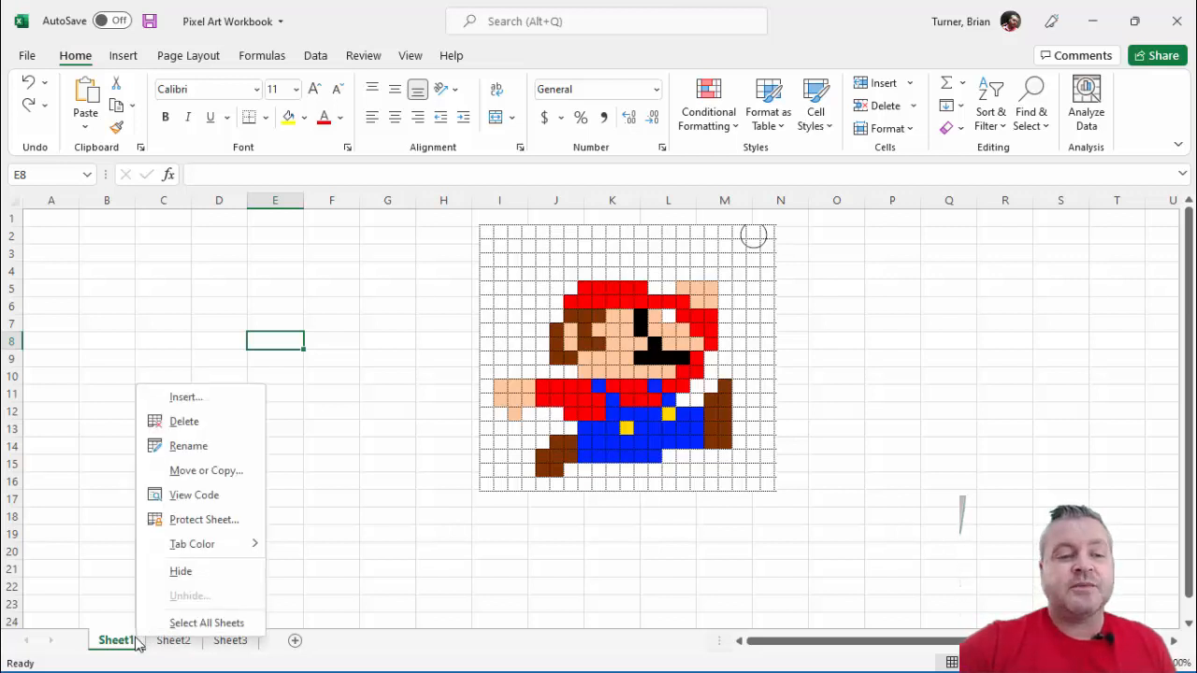
{"action": "left_click", "coordinate": [188, 446]}
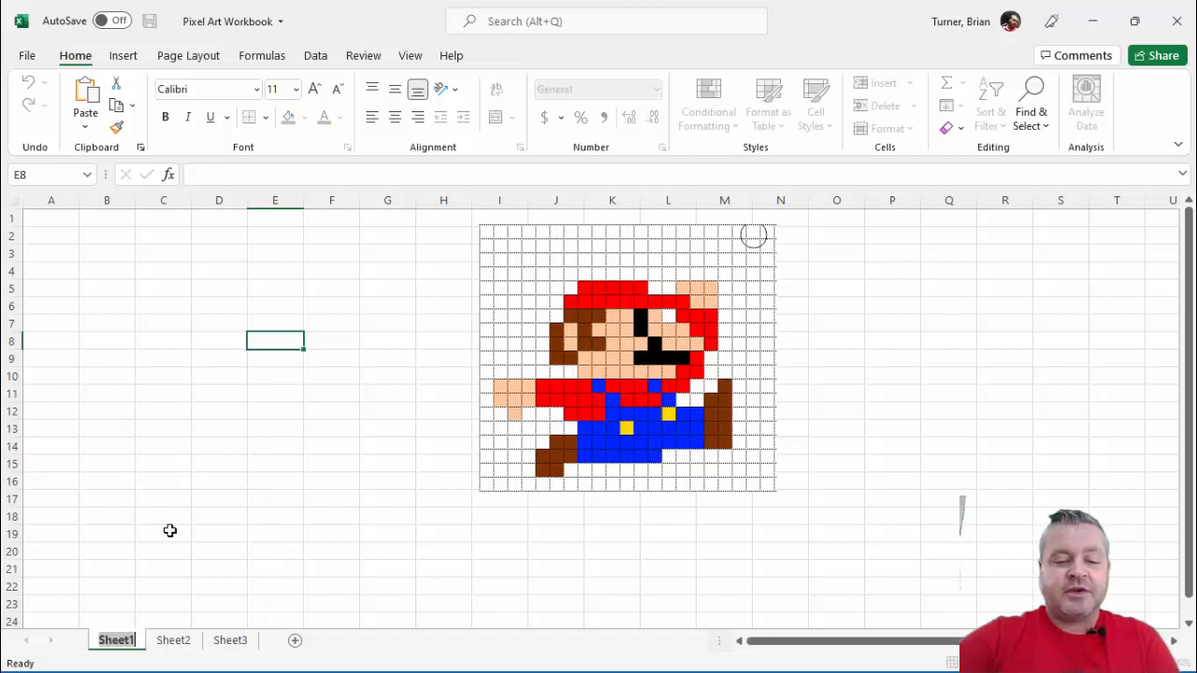
{"action": "type", "text": "Mario"}
{"action": "key", "text": "Return"}
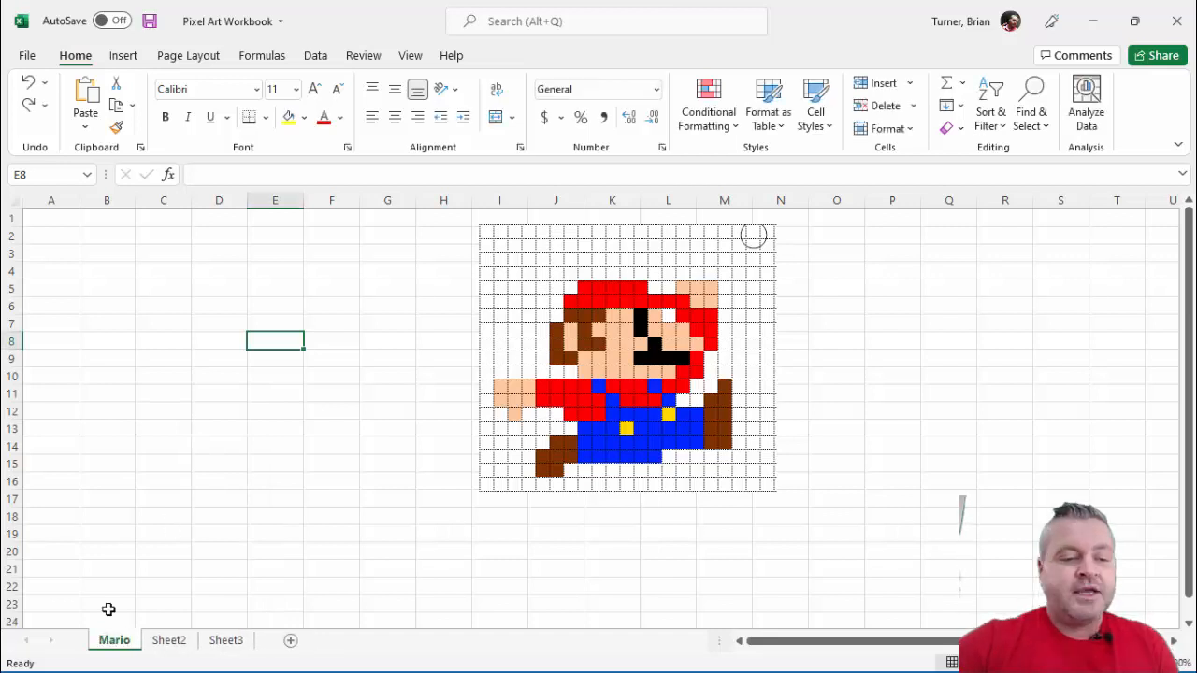
Rename Sheet2 as Student Choice.
{"action": "left_click", "coordinate": [187, 647]}
{"action": "right_click", "coordinate": [184, 652]}
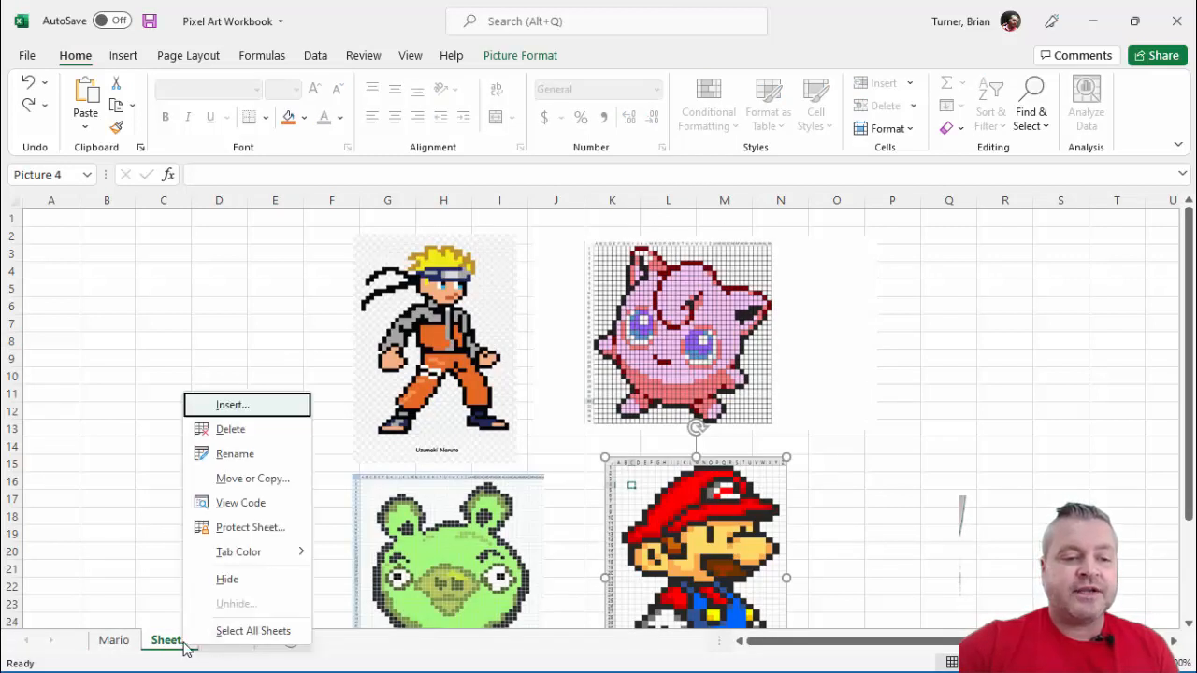
{"action": "left_click", "coordinate": [246, 455]}
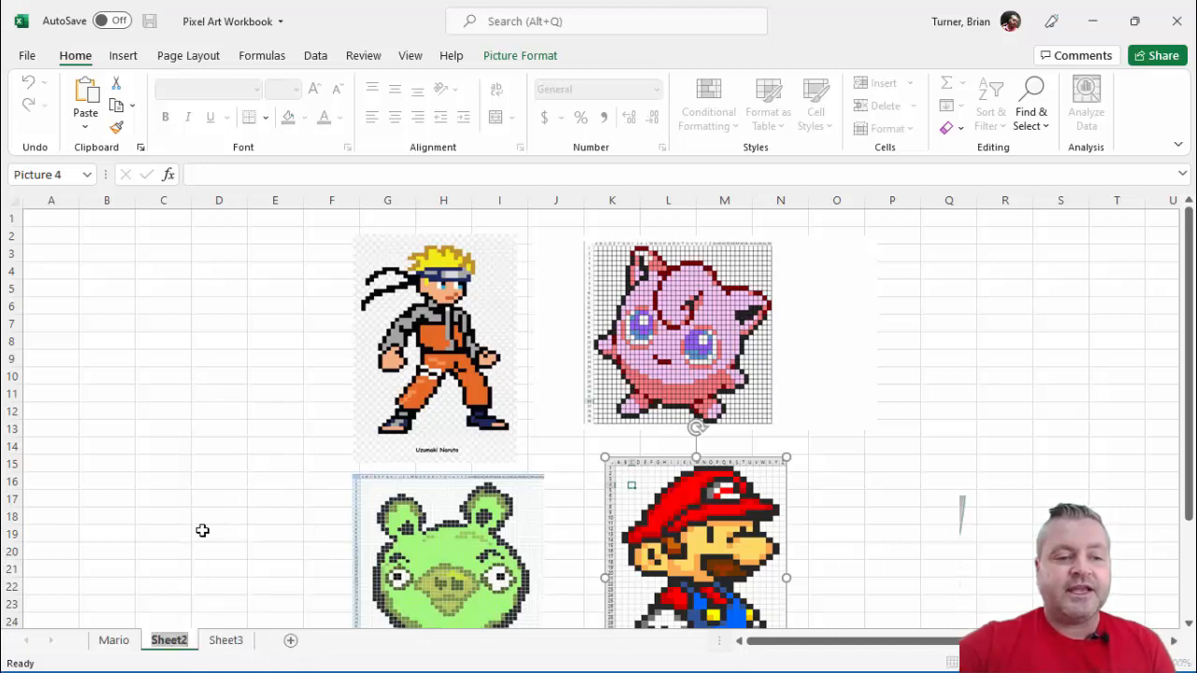
{"action": "type", "text": "Student"}
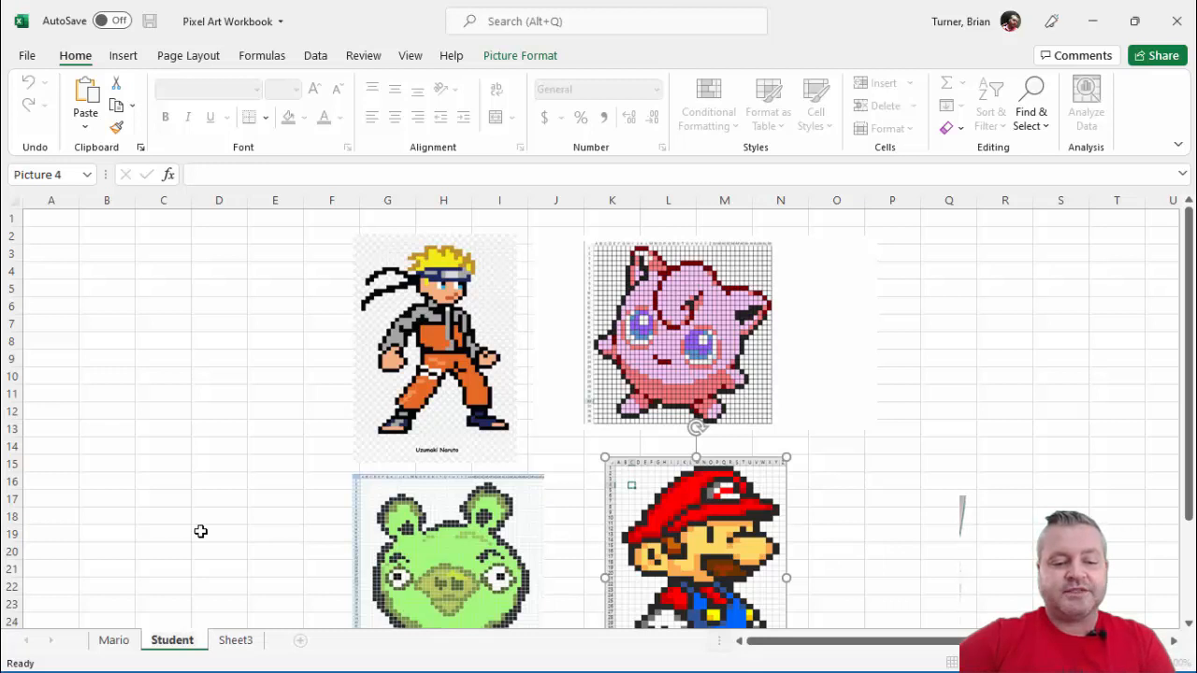
{"action": "type", "text": " Choice"}
{"action": "key", "text": "Return"}
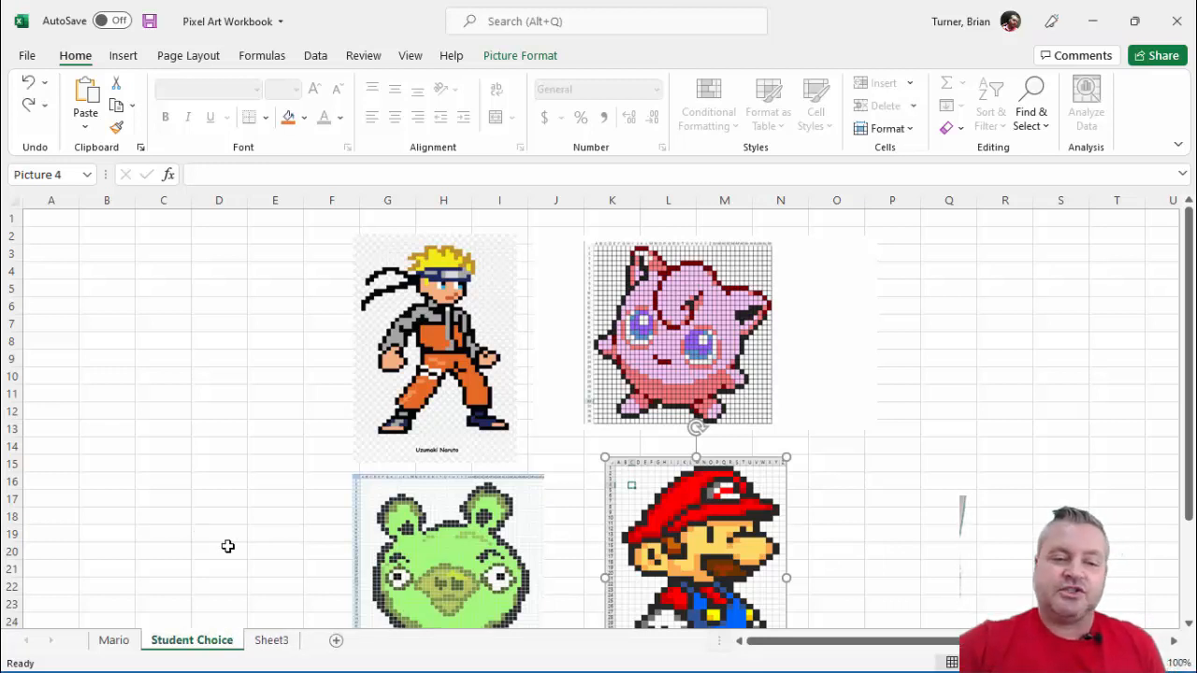
Delete the empty Sheet3 and return to the Mario sheet.
{"action": "left_click", "coordinate": [268, 648]}
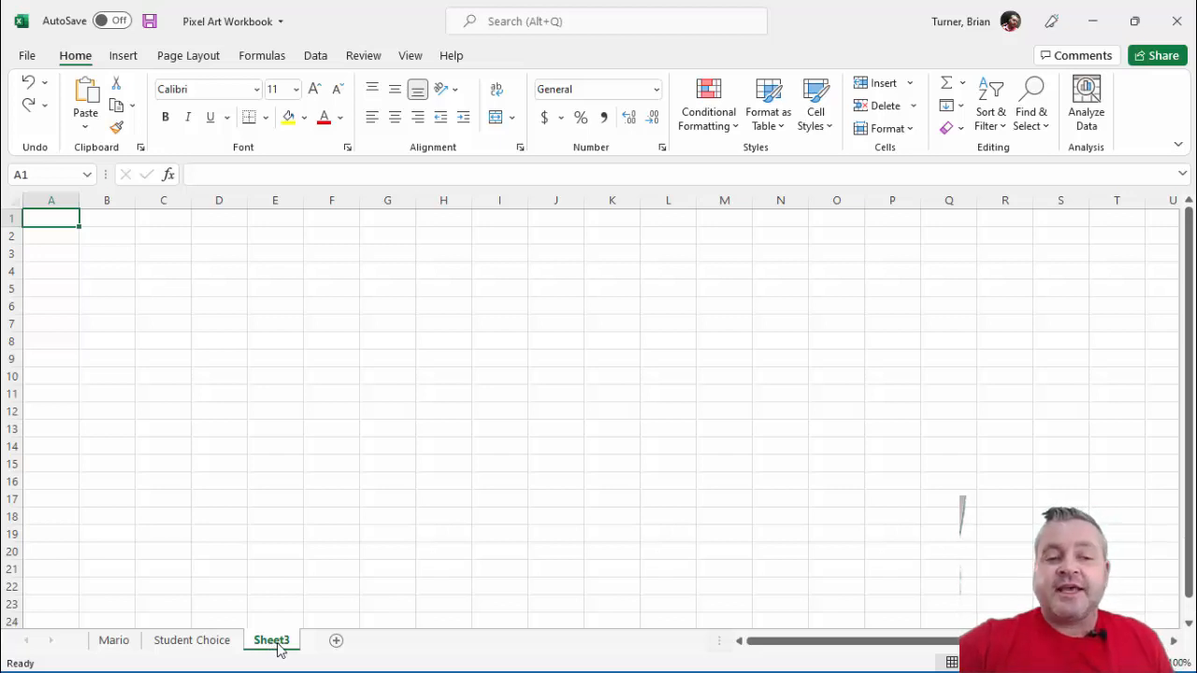
{"action": "right_click", "coordinate": [278, 648]}
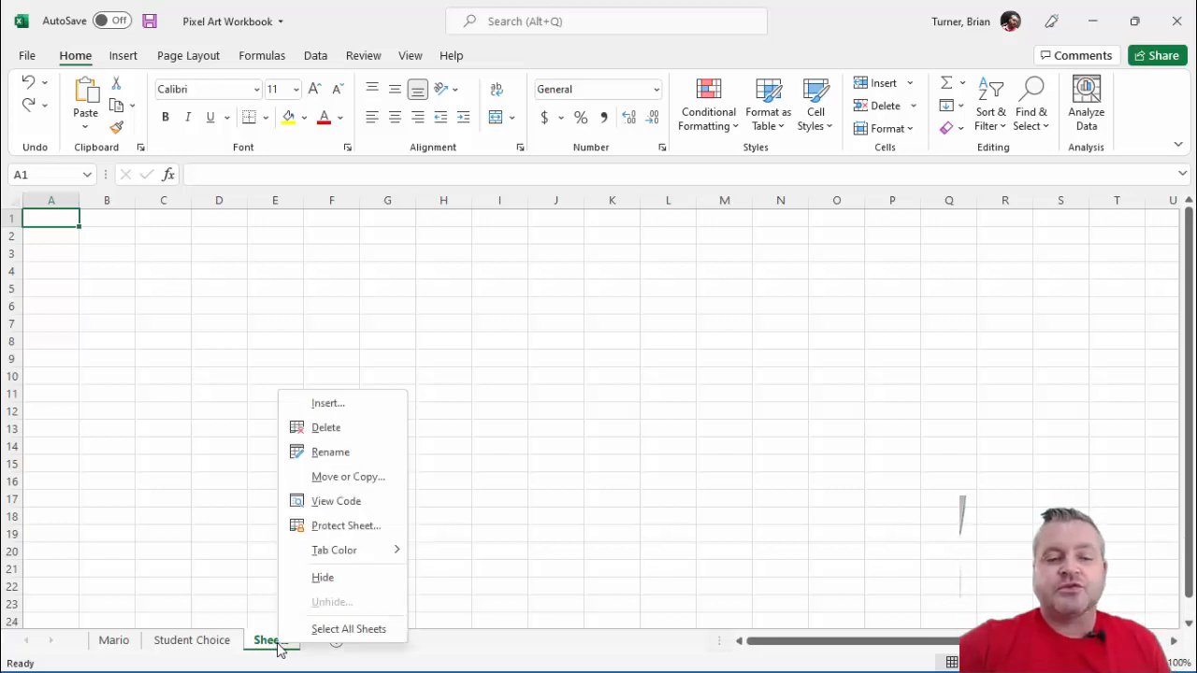
{"action": "left_click", "coordinate": [338, 438]}
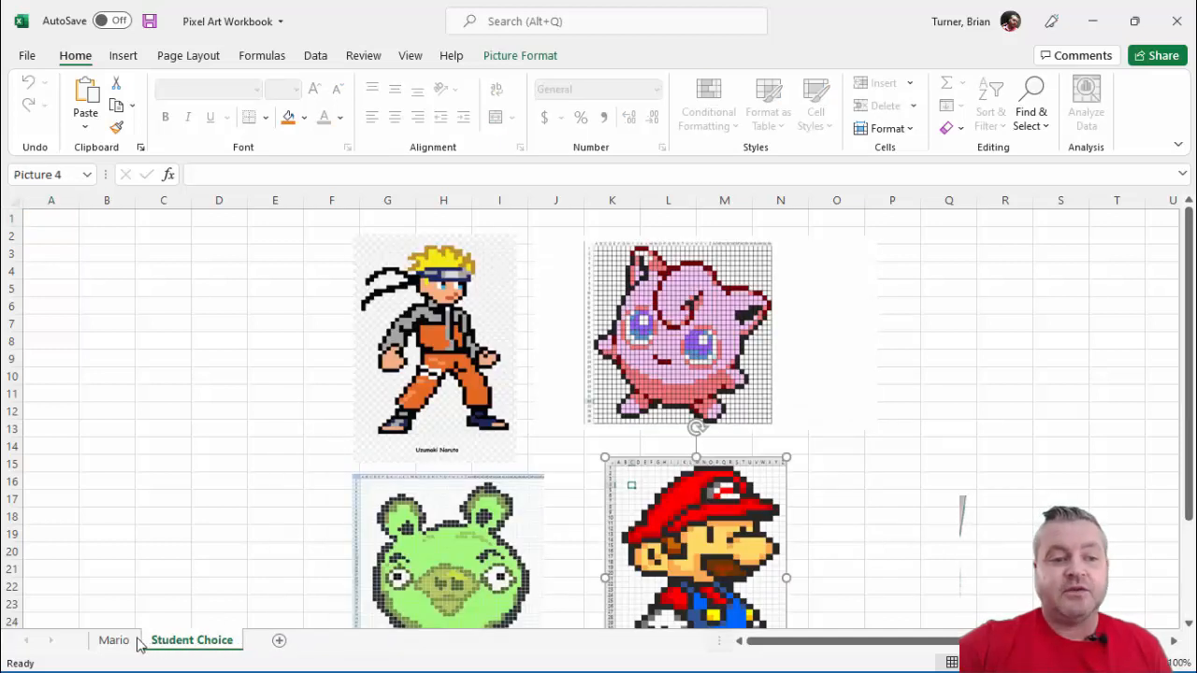
{"action": "left_click", "coordinate": [131, 643]}
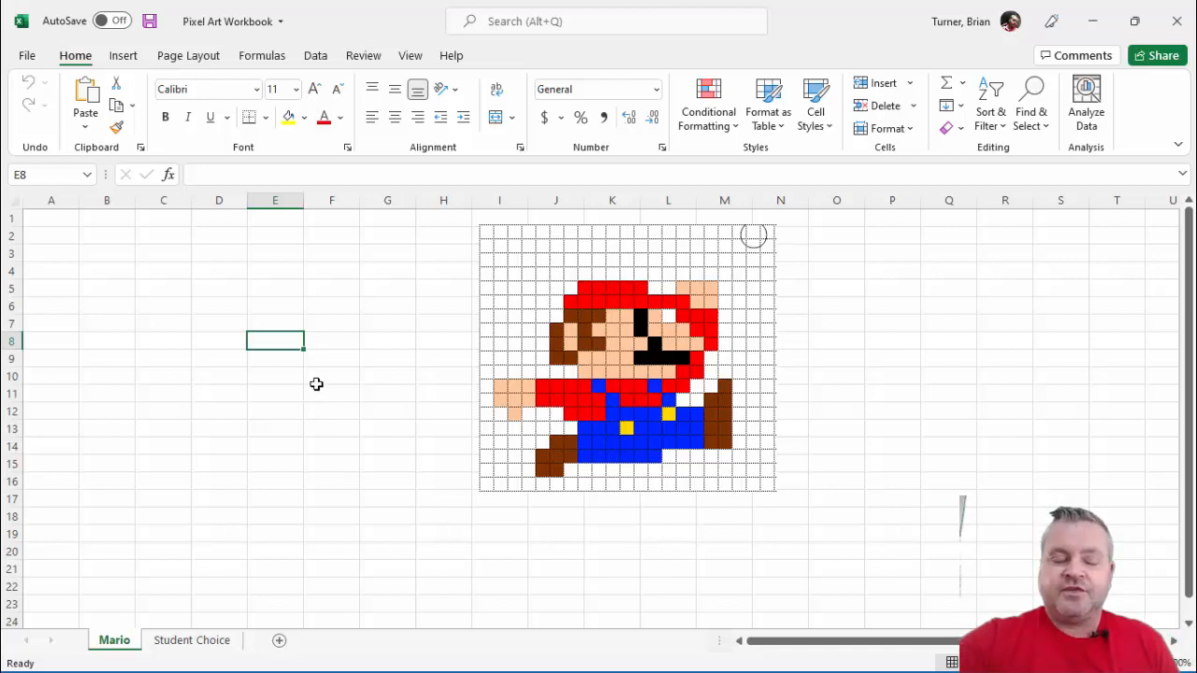
{"action": "left_click_drag", "start_coordinate": [56, 193], "coordinate": [612, 200]}
{"action": "left_click", "coordinate": [140, 303]}
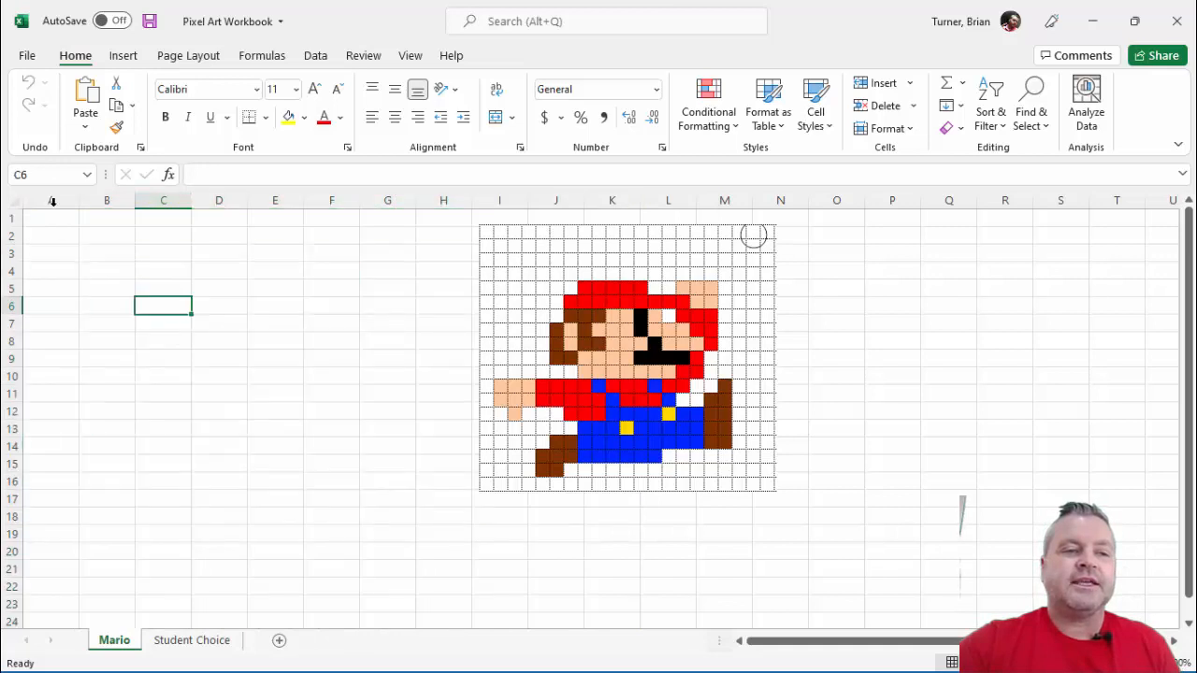
{"action": "left_click", "coordinate": [81, 229]}
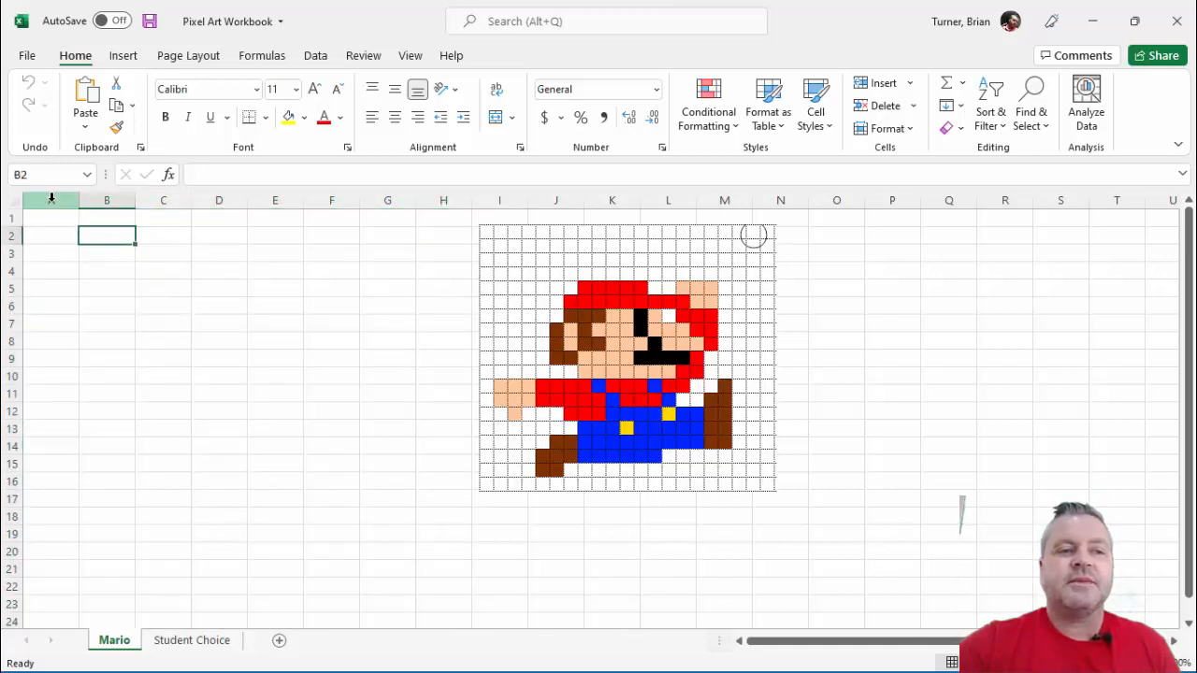
{"action": "left_click_drag", "start_coordinate": [50, 197], "coordinate": [505, 200]}
{"action": "left_click", "coordinate": [219, 428]}
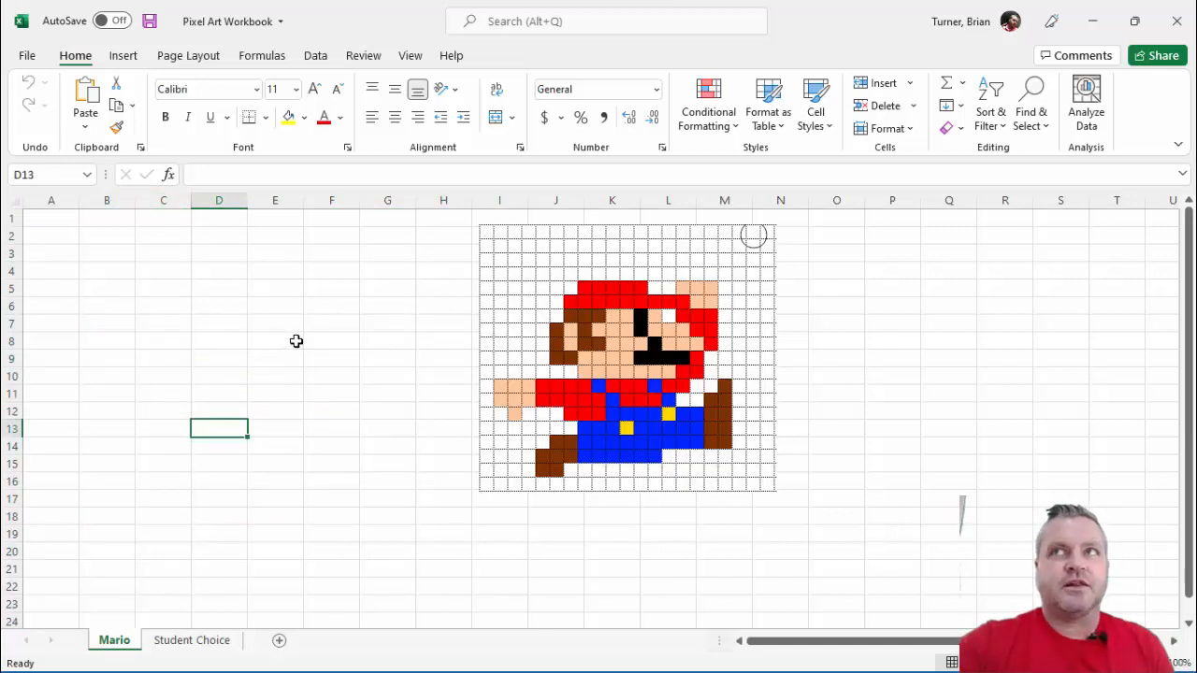
{"action": "left_click", "coordinate": [297, 340]}
{"action": "left_click", "coordinate": [388, 393]}
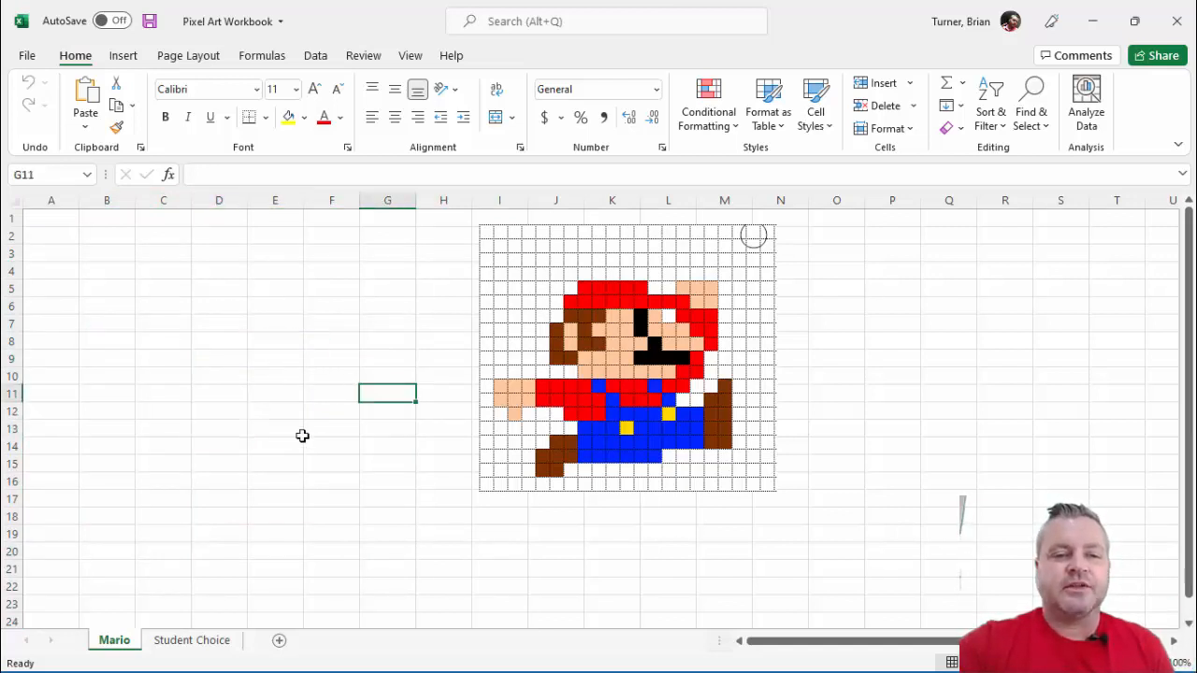
{"action": "left_click", "coordinate": [300, 442]}
{"action": "left_click", "coordinate": [188, 307]}
{"action": "left_click", "coordinate": [331, 376]}
{"action": "left_click", "coordinate": [93, 305]}
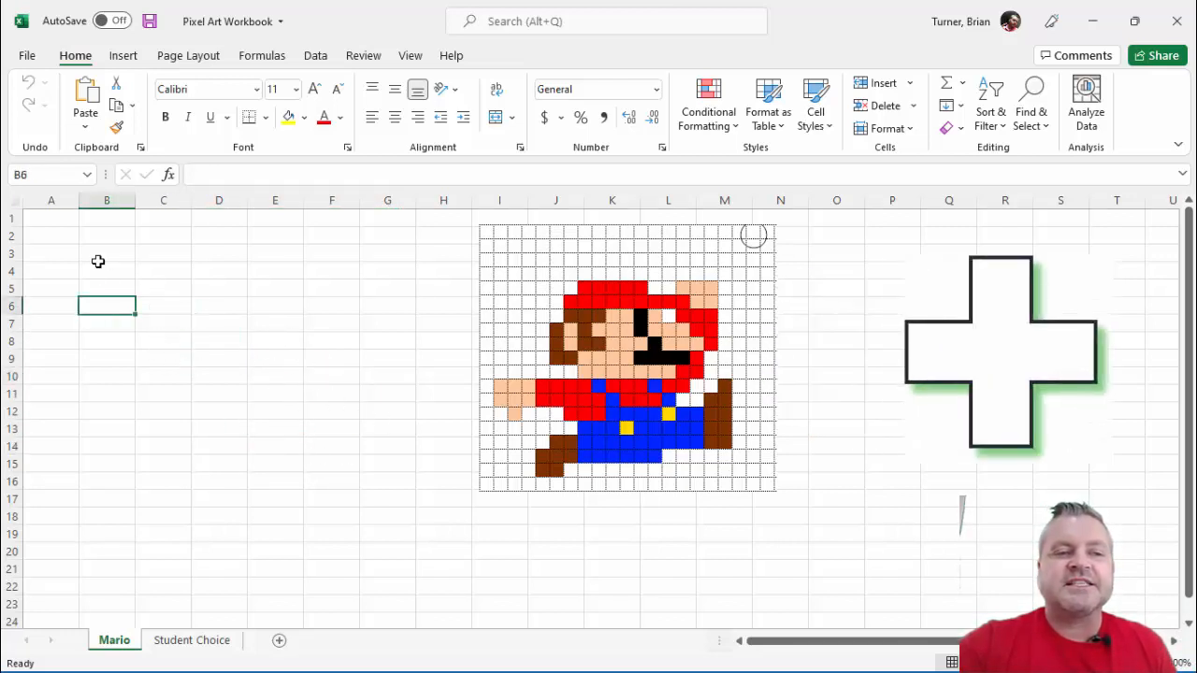
{"action": "left_click_drag", "start_coordinate": [96, 259], "coordinate": [341, 510]}
{"action": "left_click_drag", "start_coordinate": [379, 354], "coordinate": [392, 412]}
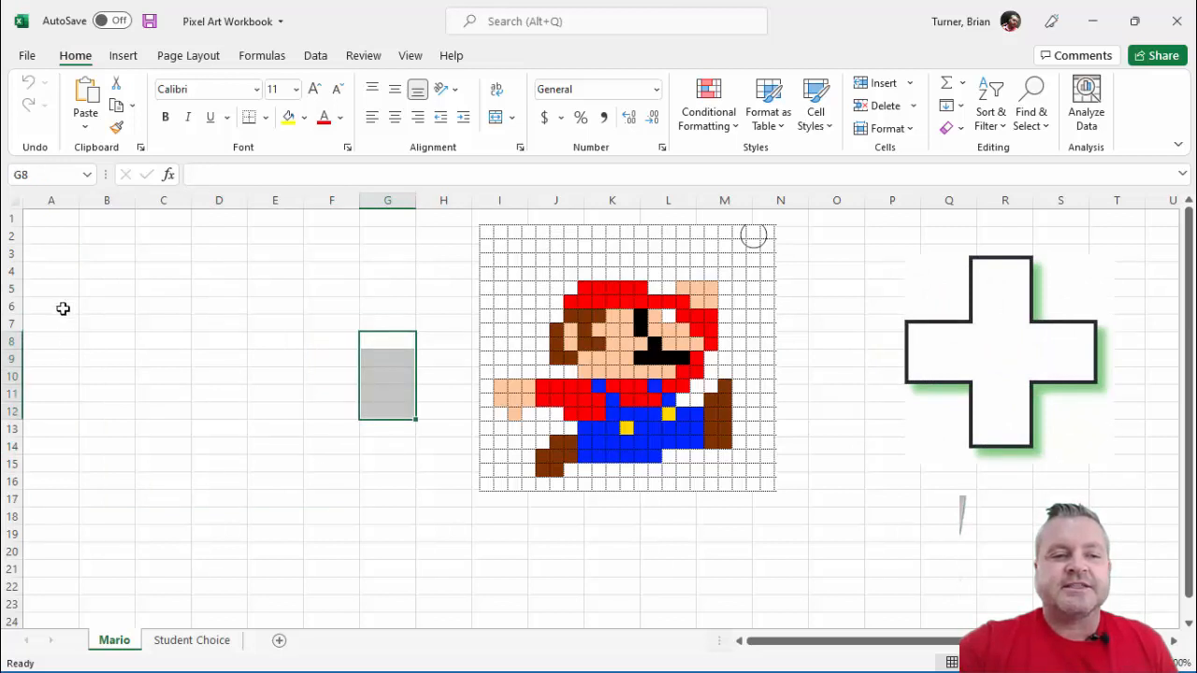
{"action": "left_click_drag", "start_coordinate": [62, 307], "coordinate": [288, 434]}
{"action": "left_click_drag", "start_coordinate": [329, 377], "coordinate": [314, 395]}
{"action": "left_click_drag", "start_coordinate": [154, 306], "coordinate": [342, 418]}
{"action": "left_click", "coordinate": [291, 484]}
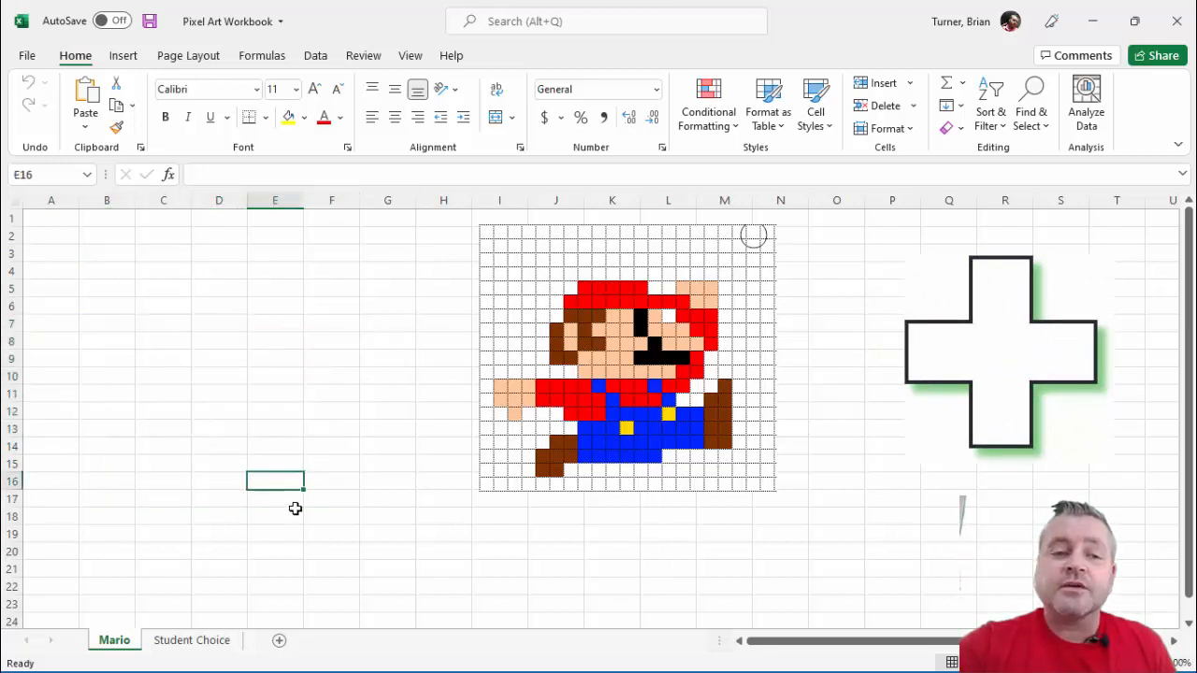
{"action": "left_click", "coordinate": [241, 353]}
{"action": "left_click", "coordinate": [335, 324]}
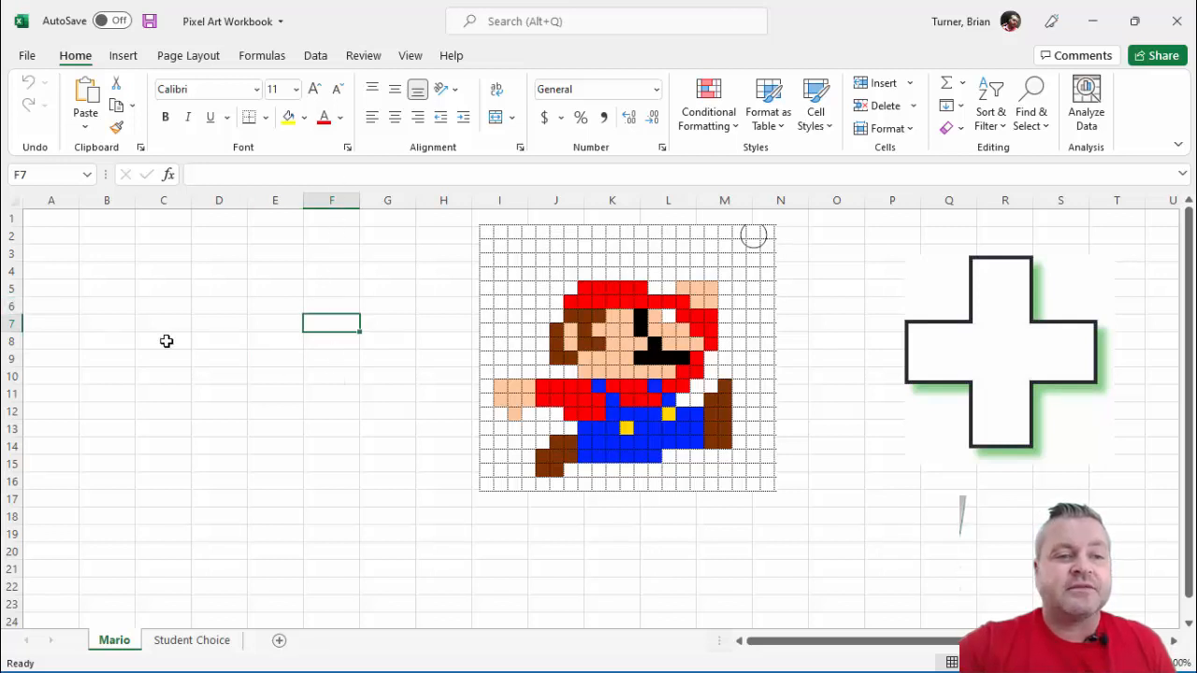
Select the block of cells from D6 to F8 on the Mario sheet.
{"action": "left_click", "coordinate": [213, 309]}
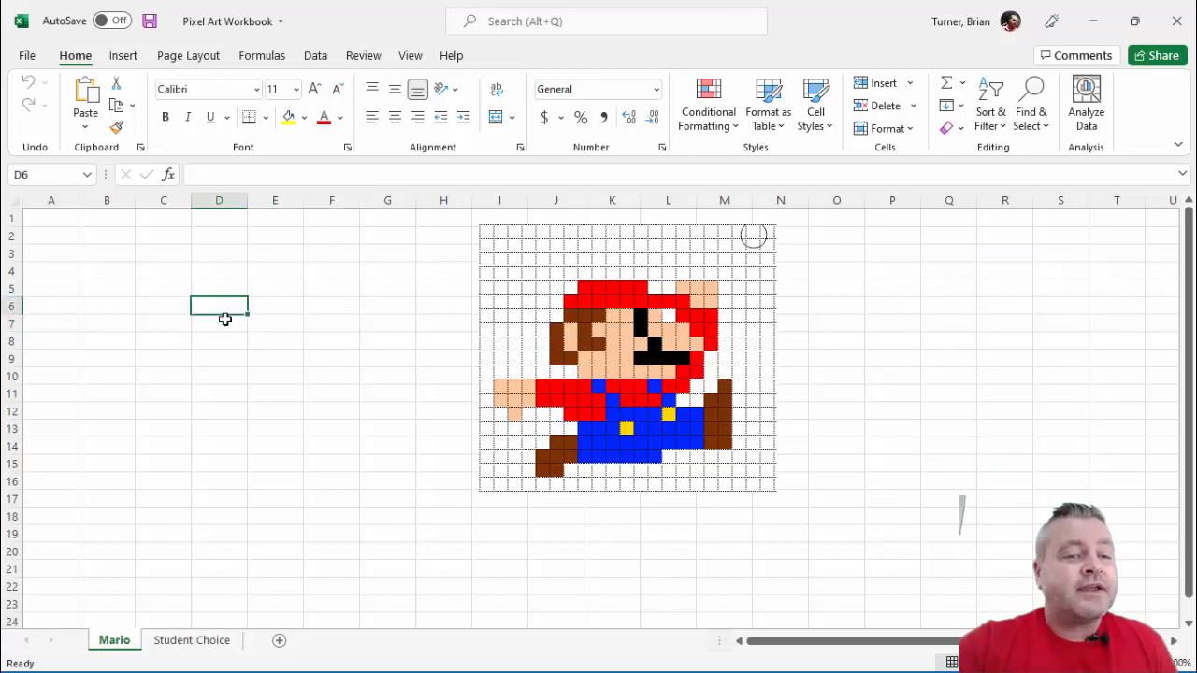
{"action": "left_click_drag", "start_coordinate": [225, 319], "coordinate": [329, 345]}
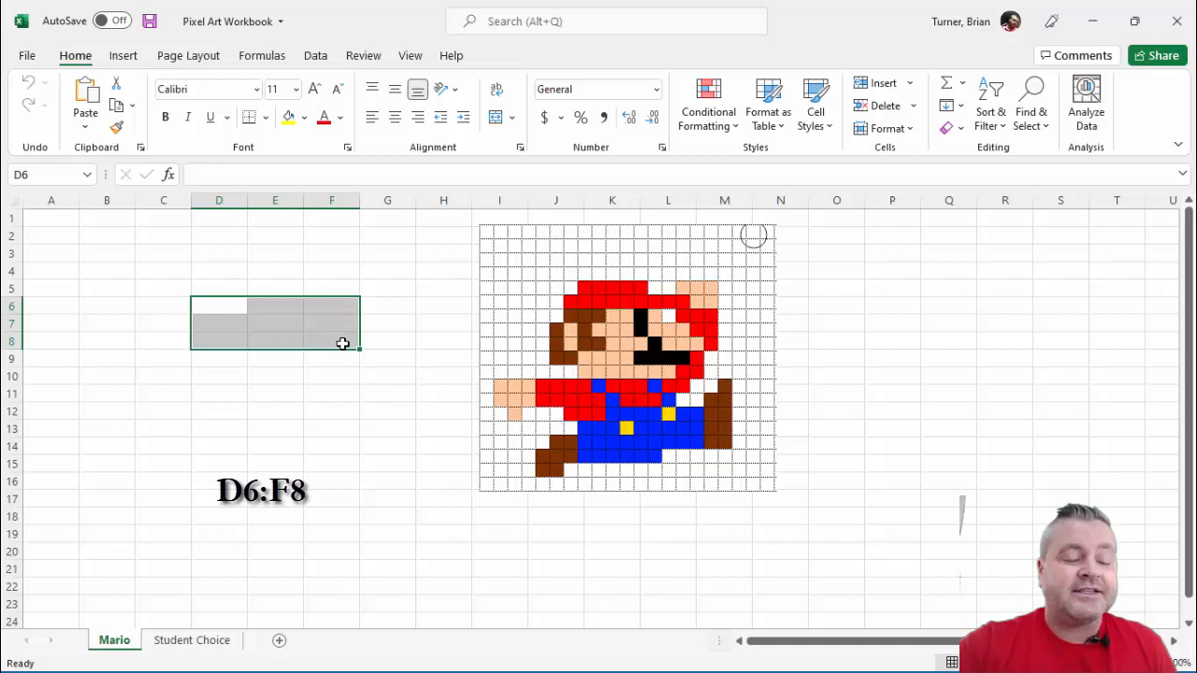
Enter the text D6:F8 in cell D6 and select the range D6:F8.
{"action": "left_click", "coordinate": [227, 309]}
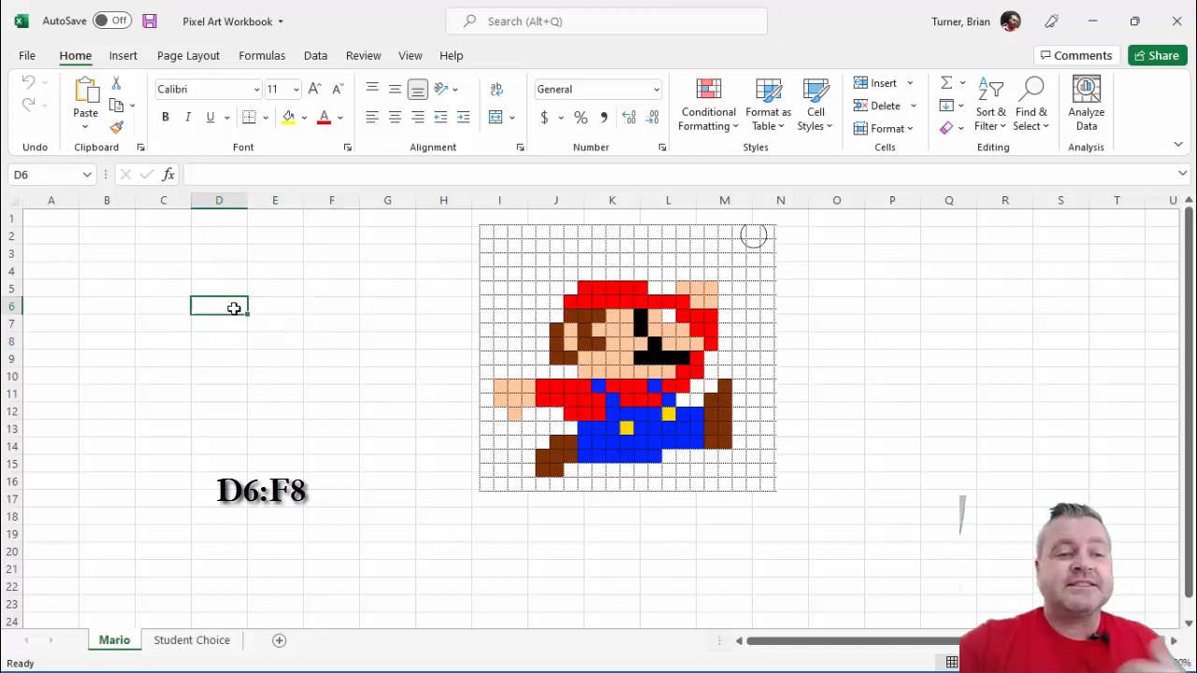
{"action": "type", "text": "D6:F8"}
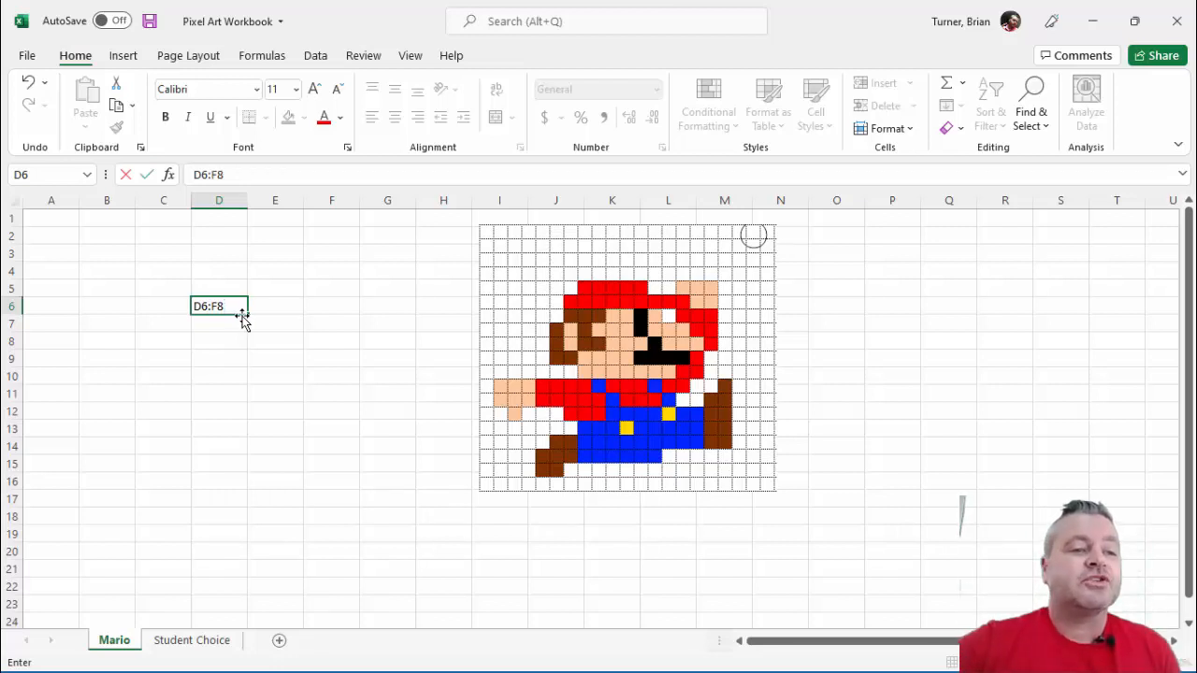
{"action": "key", "text": "Return"}
{"action": "left_click", "coordinate": [225, 307]}
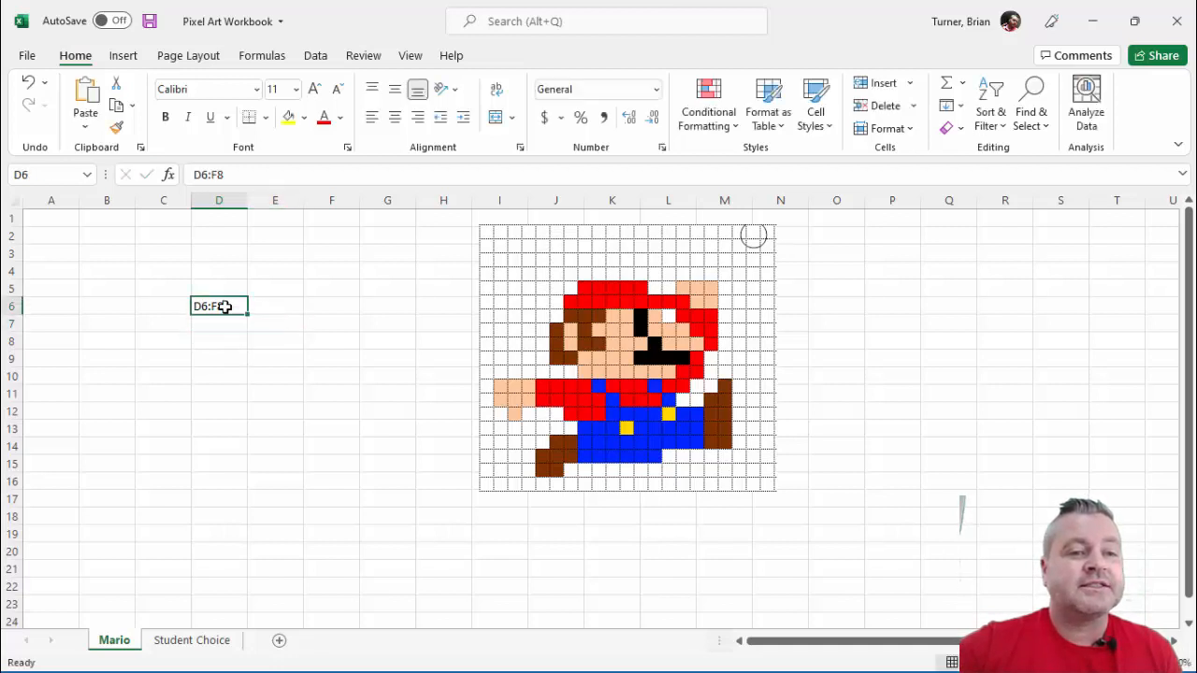
{"action": "left_click_drag", "start_coordinate": [232, 307], "coordinate": [323, 346]}
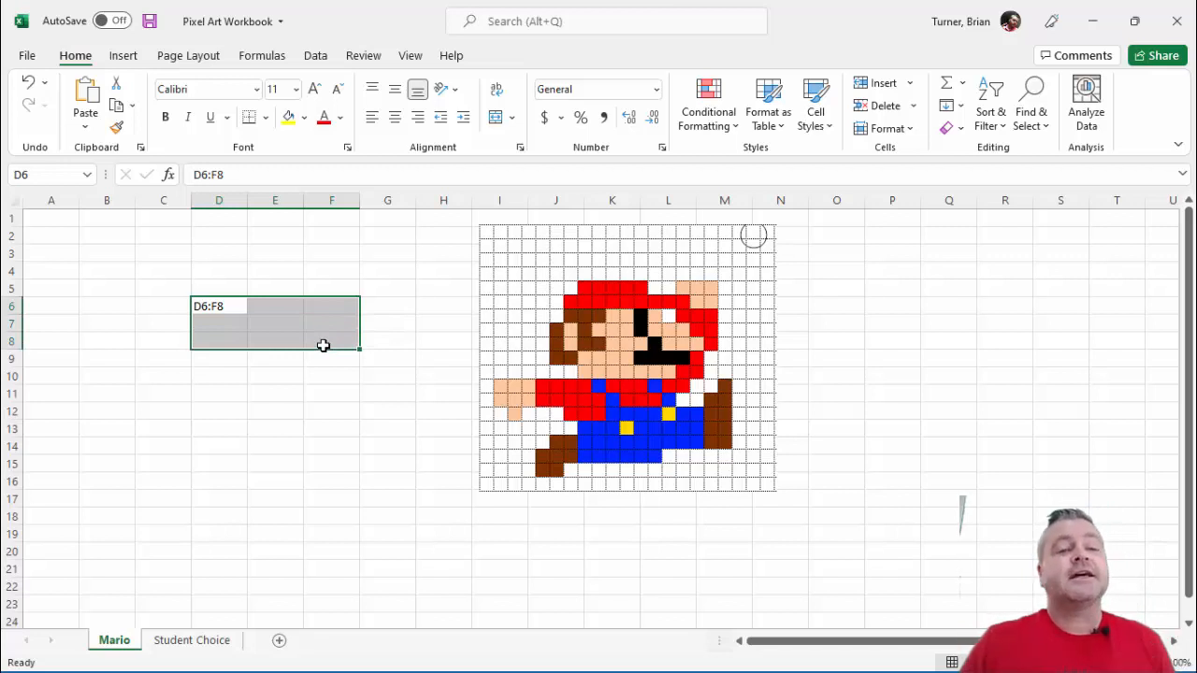
Shorten the text in cell D6 to D6 and then clear the cell.
{"action": "left_click", "coordinate": [225, 306]}
{"action": "double_click", "coordinate": [229, 307]}
{"action": "key", "text": "BackSpace"}
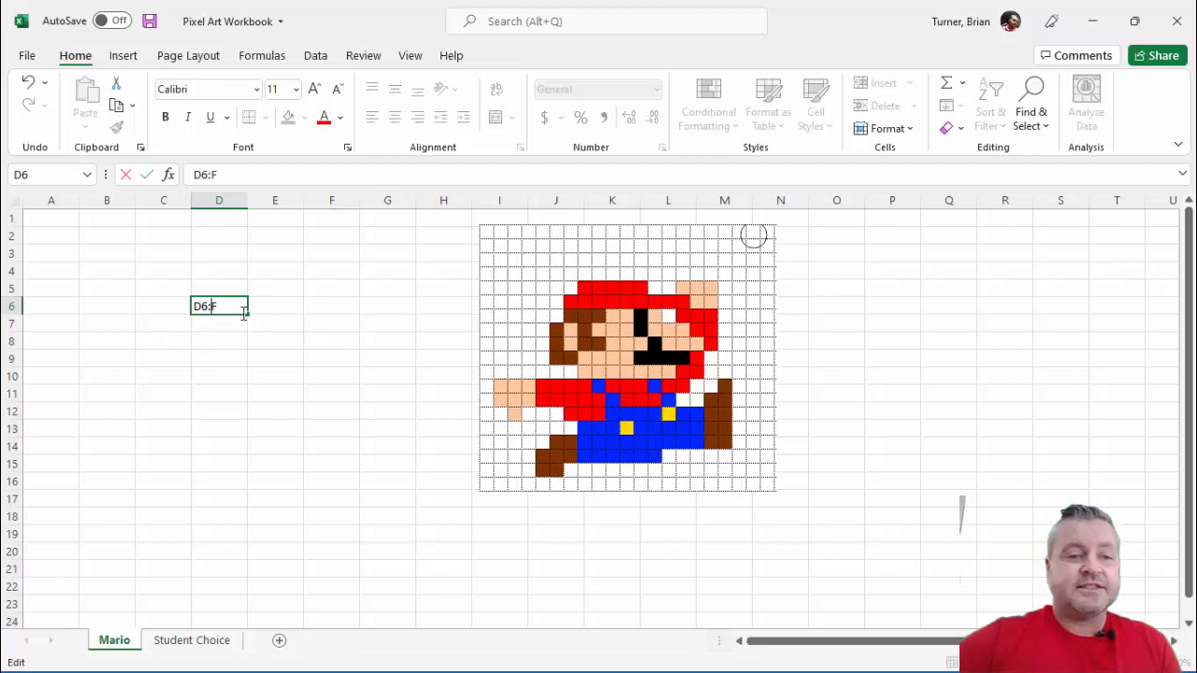
{"action": "key", "text": "ctrl+Return"}
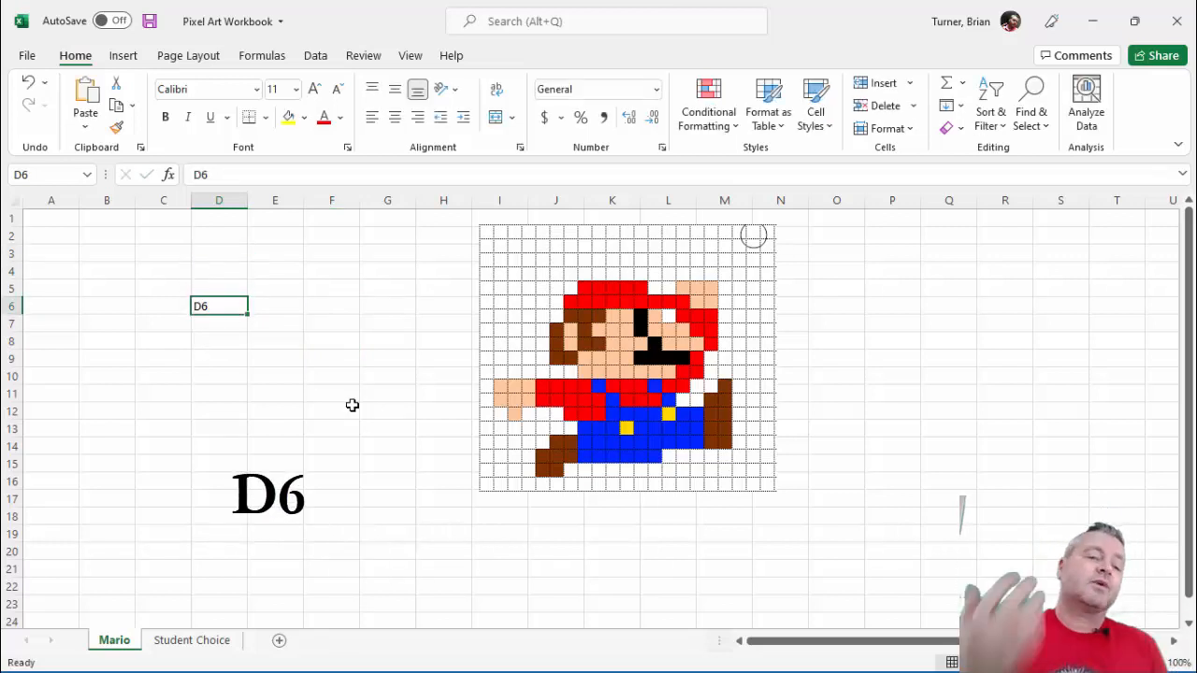
{"action": "key", "text": "BackSpace"}
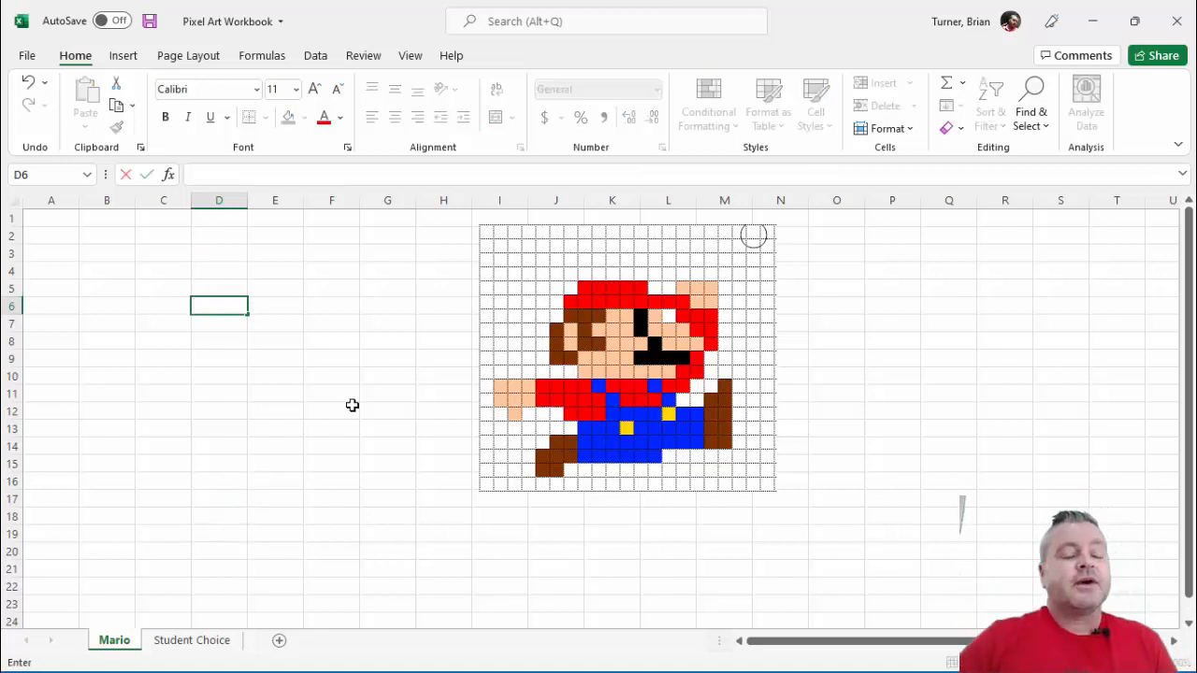
{"action": "left_click", "coordinate": [243, 422]}
Select the block of cells from B4 to F14 on the Mario sheet.
{"action": "left_click_drag", "start_coordinate": [164, 305], "coordinate": [364, 428]}
{"action": "left_click", "coordinate": [110, 318]}
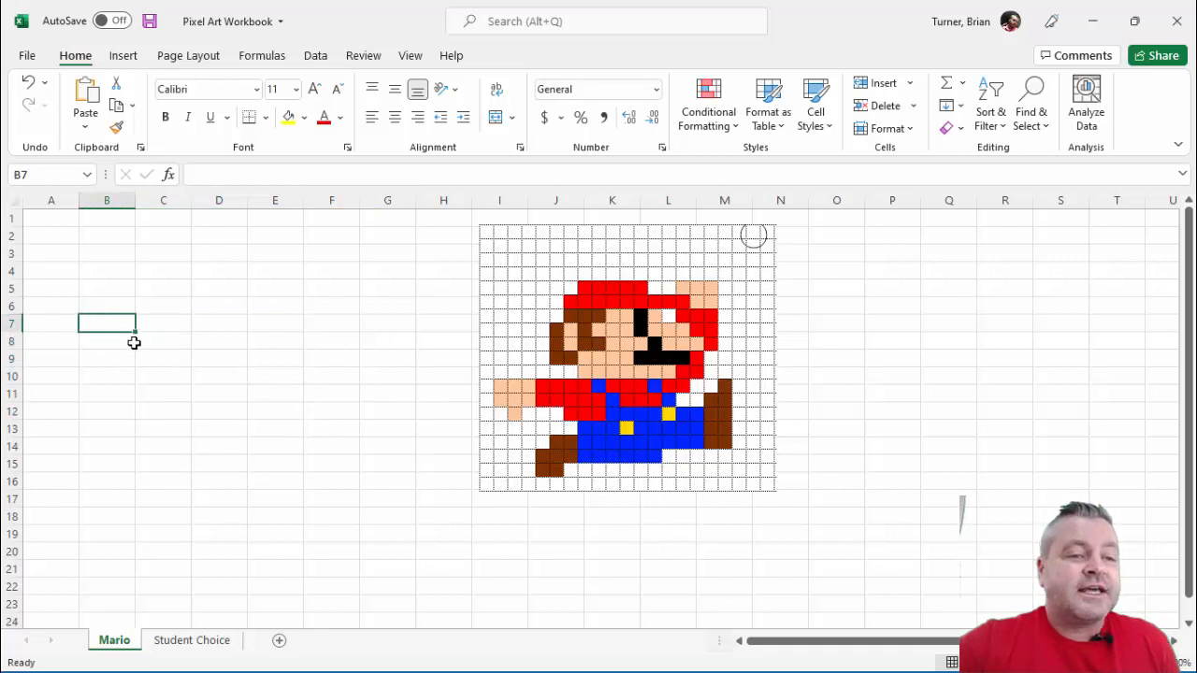
{"action": "left_click", "coordinate": [115, 277]}
{"action": "left_click_drag", "start_coordinate": [113, 280], "coordinate": [349, 449]}
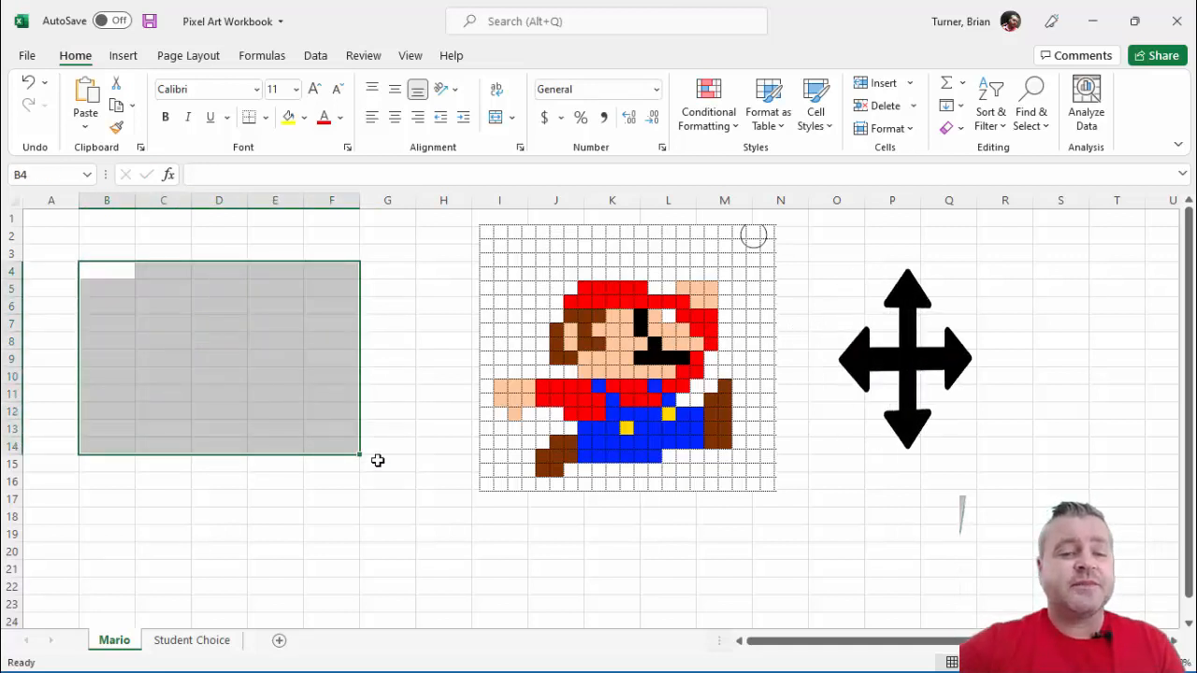
Enter the text D7 in cell D7 and move that cell to G6.
{"action": "left_click", "coordinate": [214, 328]}
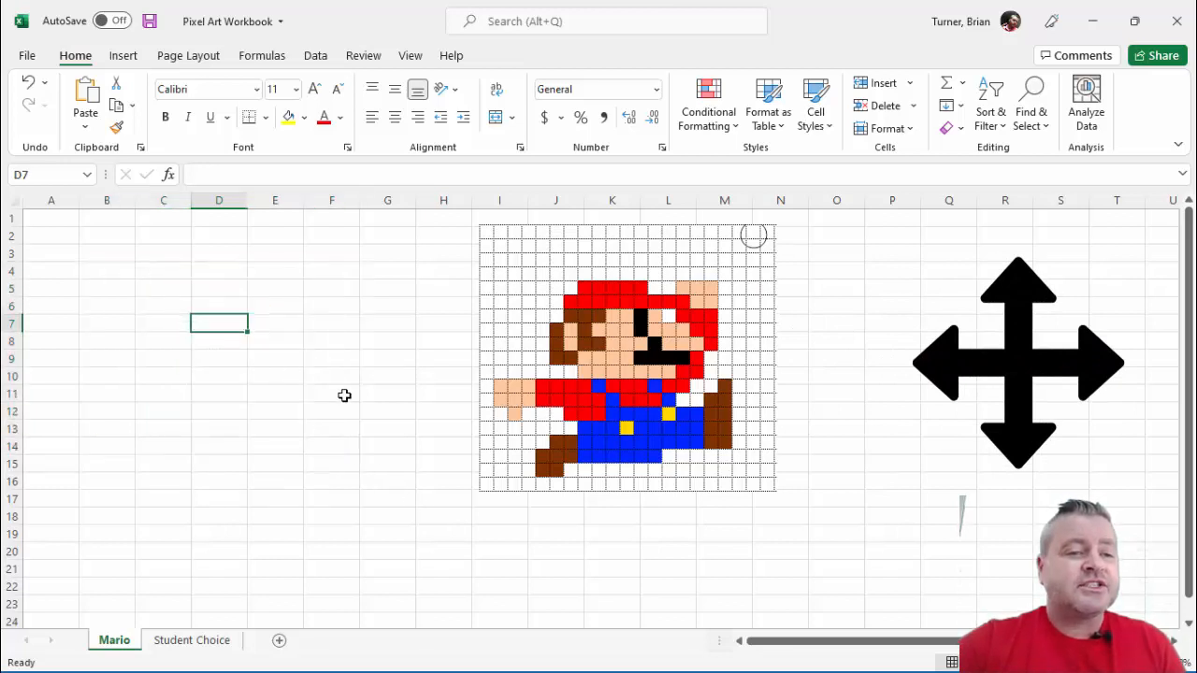
{"action": "type", "text": "D7"}
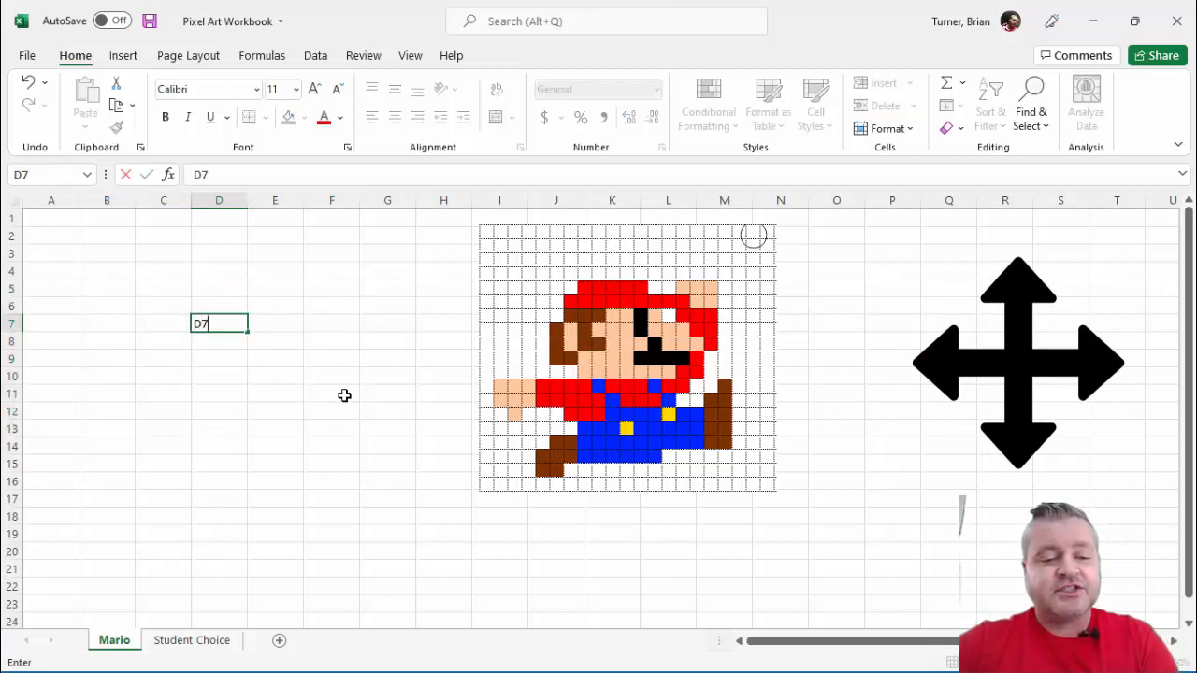
{"action": "left_click", "coordinate": [349, 400]}
{"action": "left_click", "coordinate": [202, 325]}
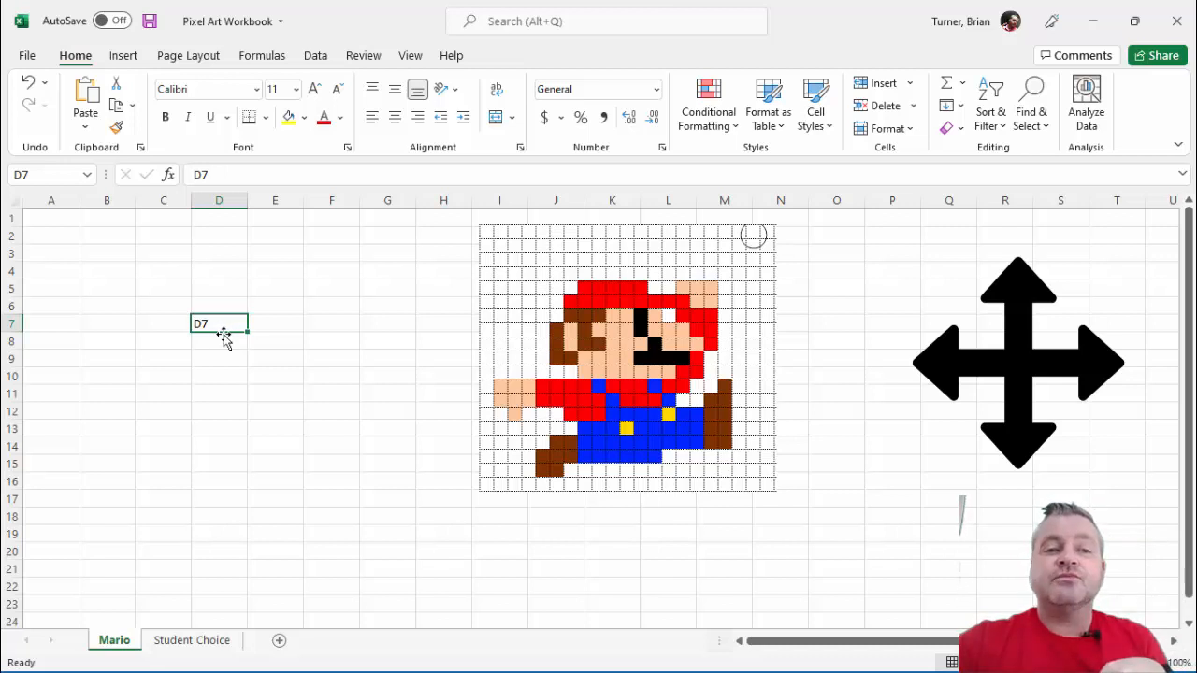
{"action": "left_click_drag", "start_coordinate": [225, 339], "coordinate": [368, 312]}
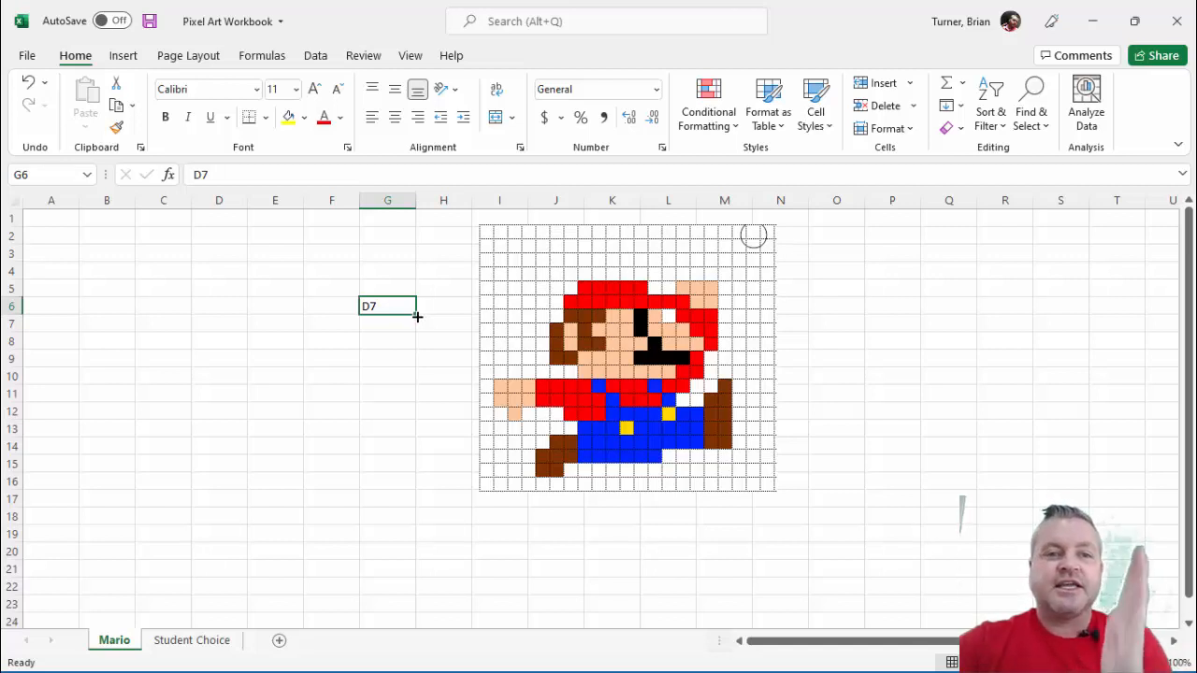
Fill G6 down to G12, switching the fill option to Copy Cells and then back to Fill Series.
{"action": "left_click_drag", "start_coordinate": [417, 315], "coordinate": [421, 420]}
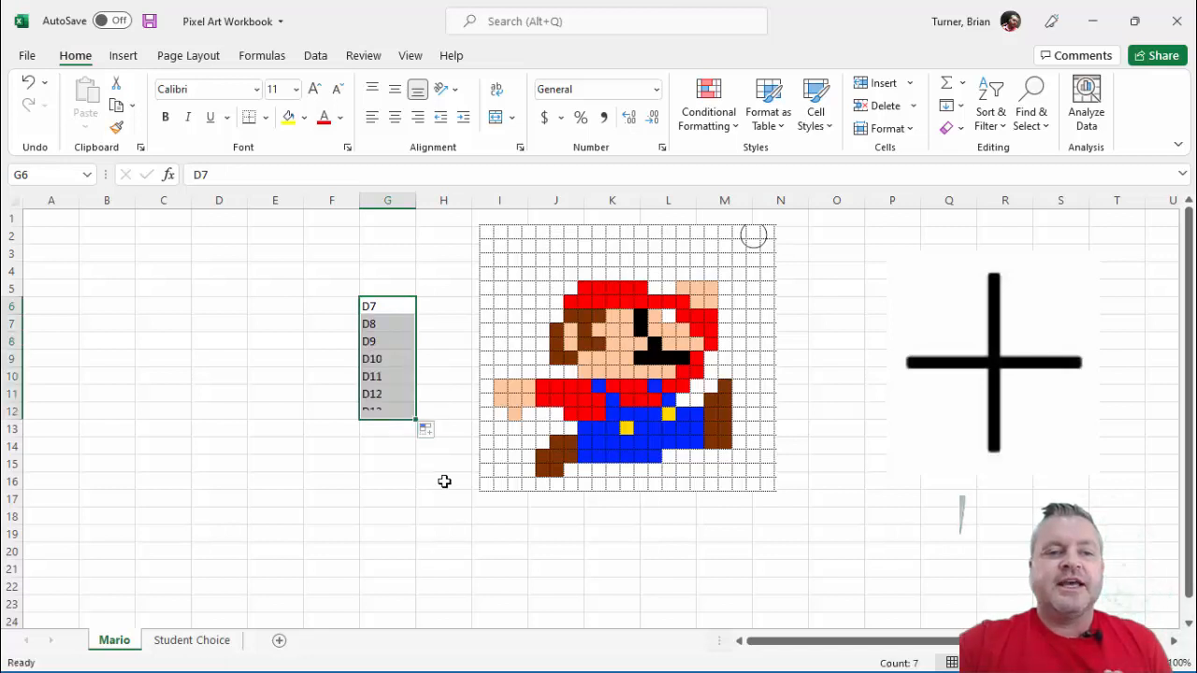
{"action": "left_click", "coordinate": [425, 430]}
{"action": "left_click", "coordinate": [446, 460]}
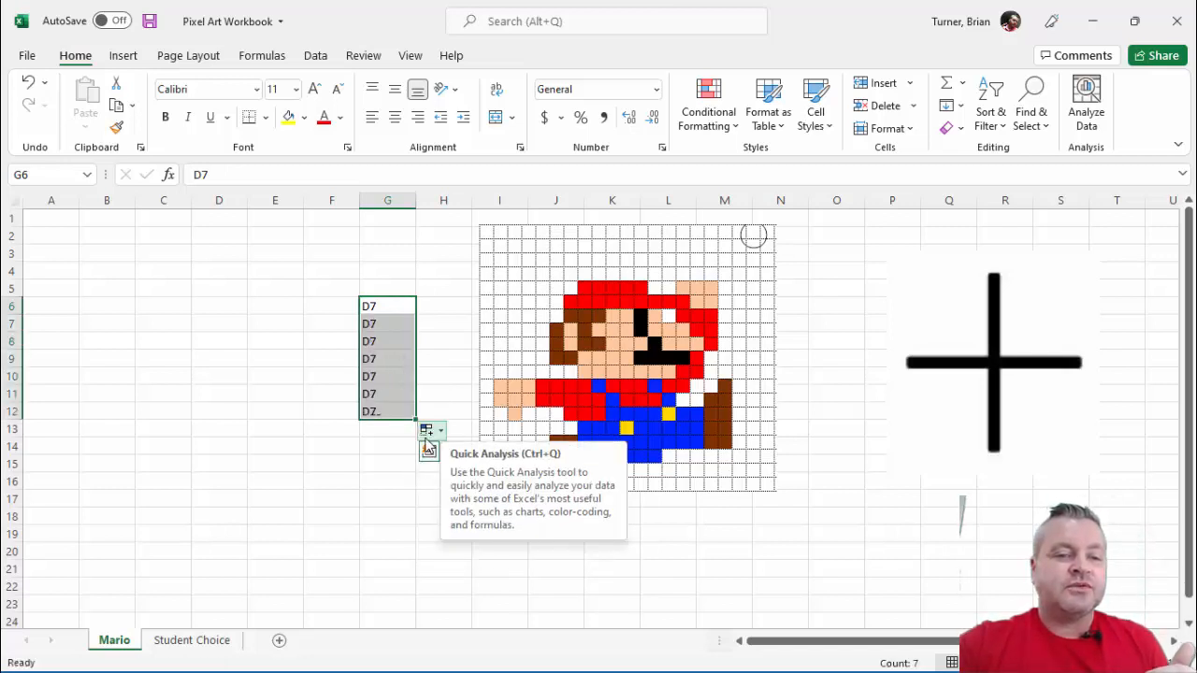
{"action": "left_click", "coordinate": [429, 431]}
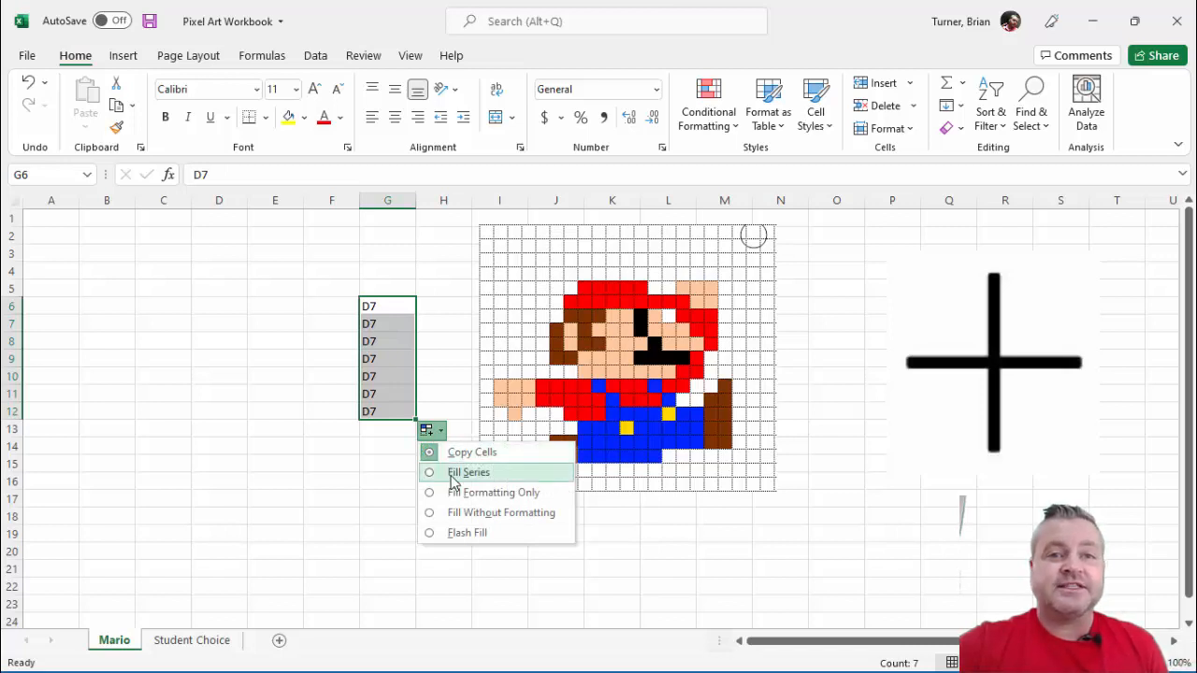
{"action": "left_click", "coordinate": [467, 472]}
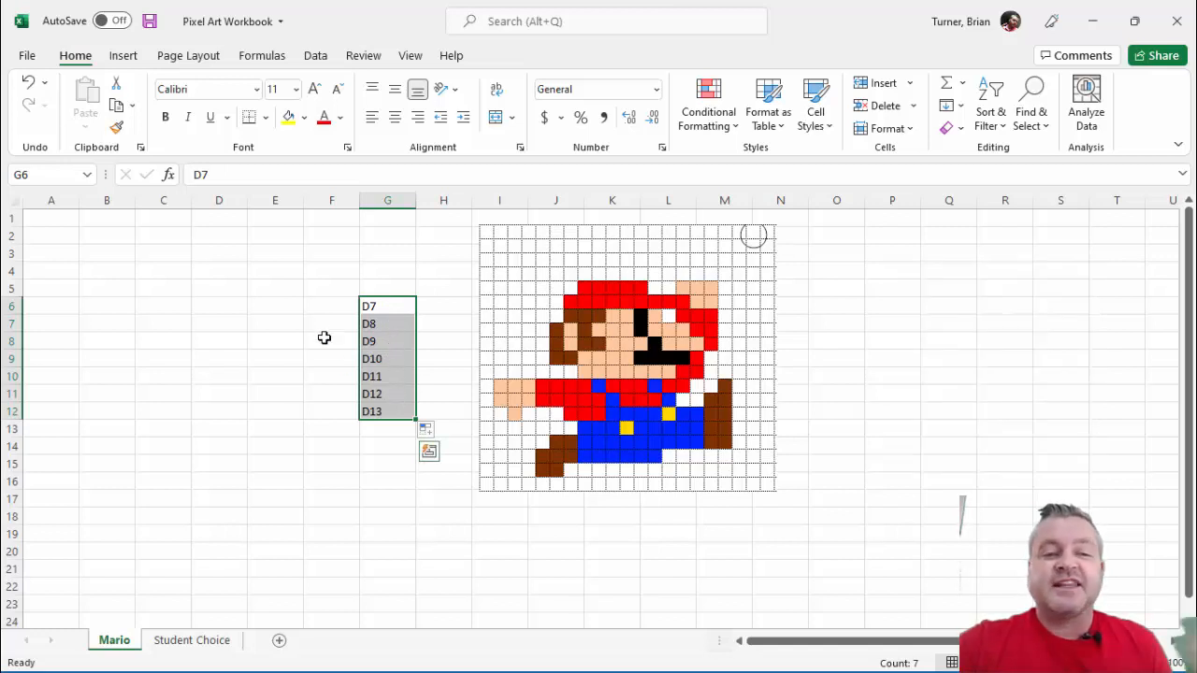
Enter 6 in cell F6 and fill it down to F12.
{"action": "left_click", "coordinate": [320, 308]}
{"action": "type", "text": "6"}
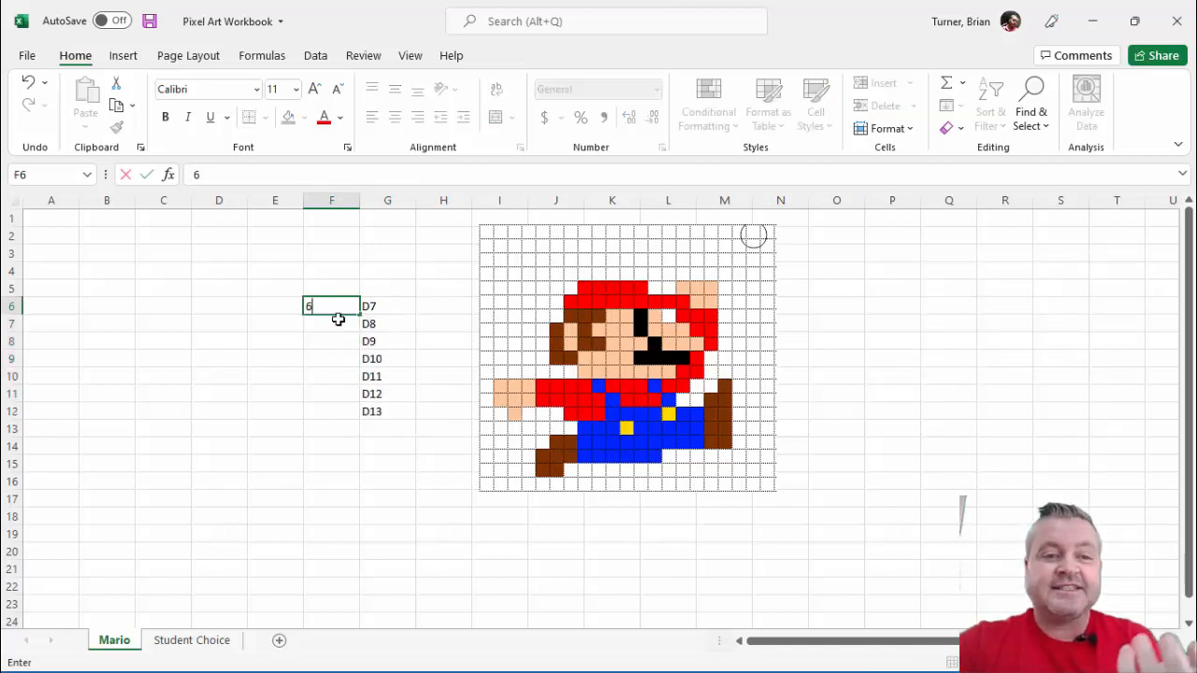
{"action": "left_click", "coordinate": [333, 334]}
{"action": "left_click", "coordinate": [336, 306]}
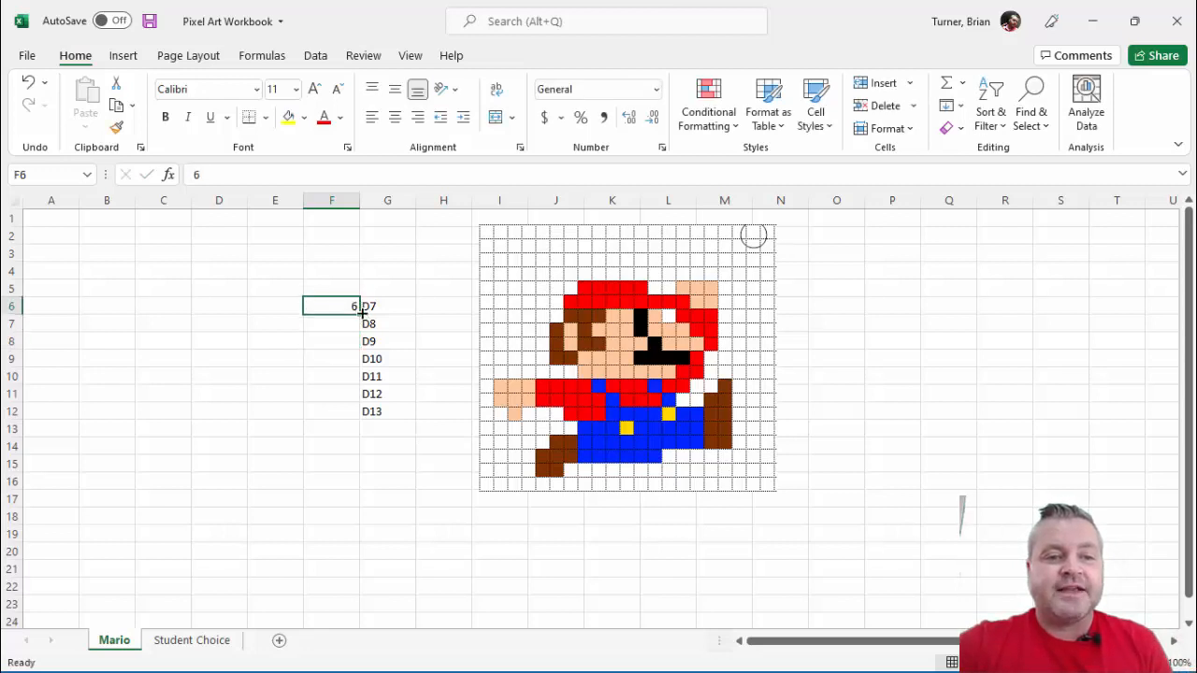
{"action": "left_click_drag", "start_coordinate": [363, 313], "coordinate": [368, 430]}
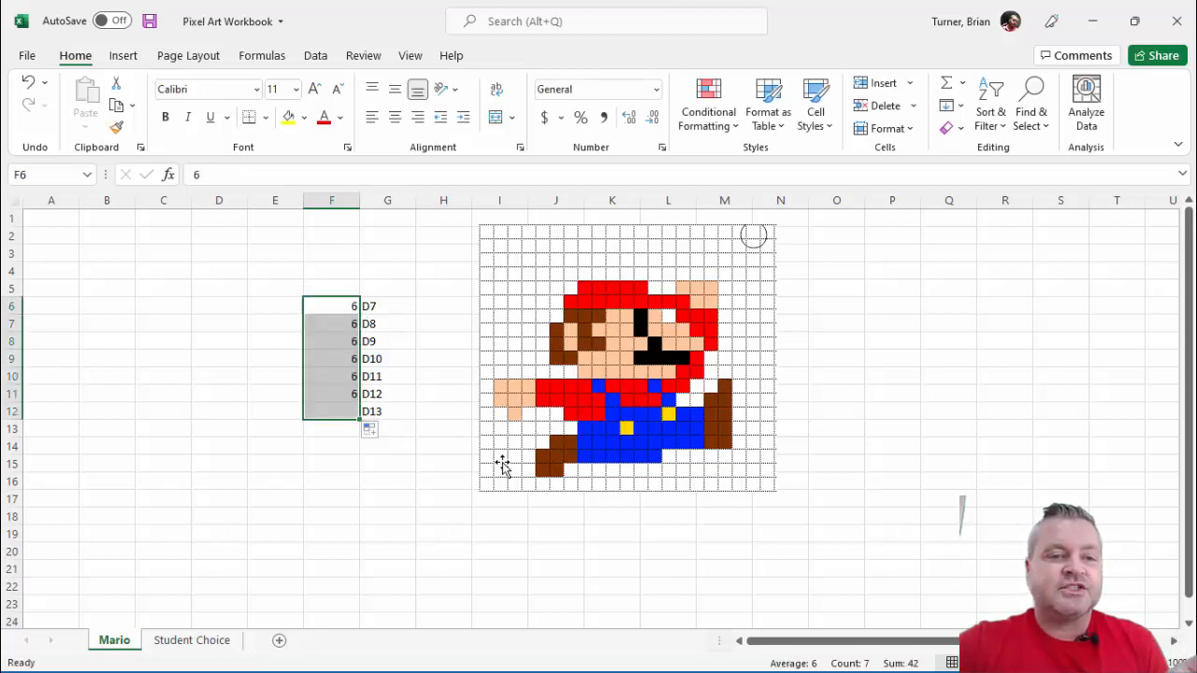
Change the fill option for F6:F12 to Fill Series and then back to Copy Cells.
{"action": "left_click", "coordinate": [370, 430]}
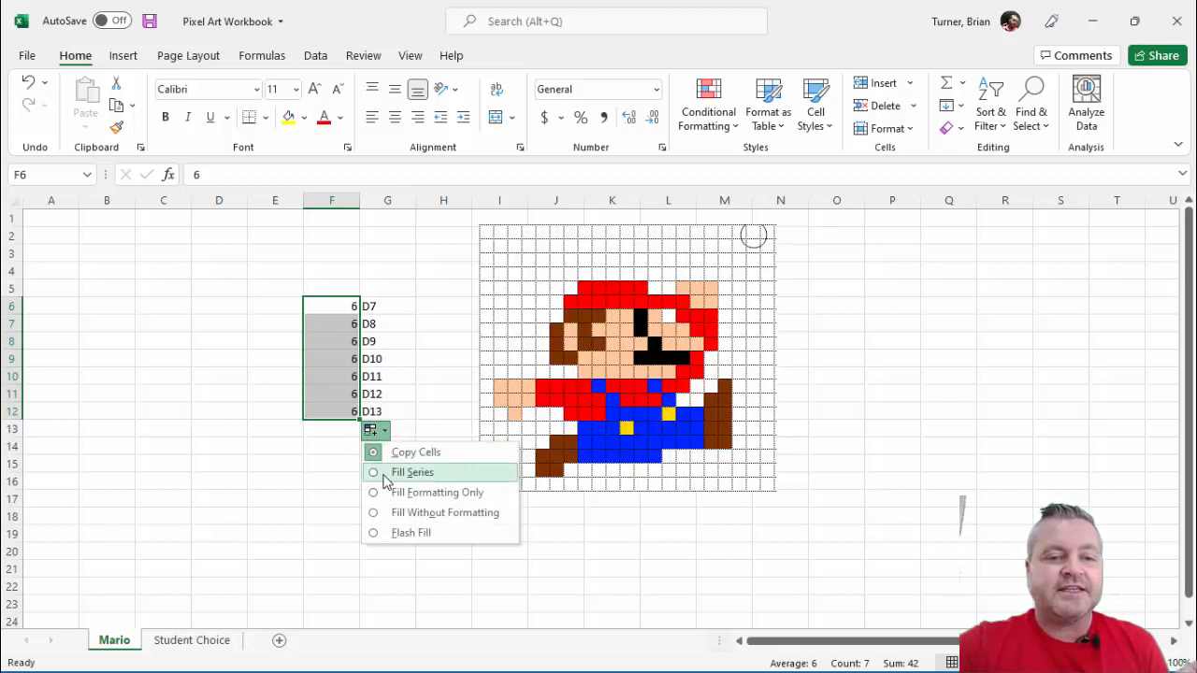
{"action": "left_click", "coordinate": [411, 472]}
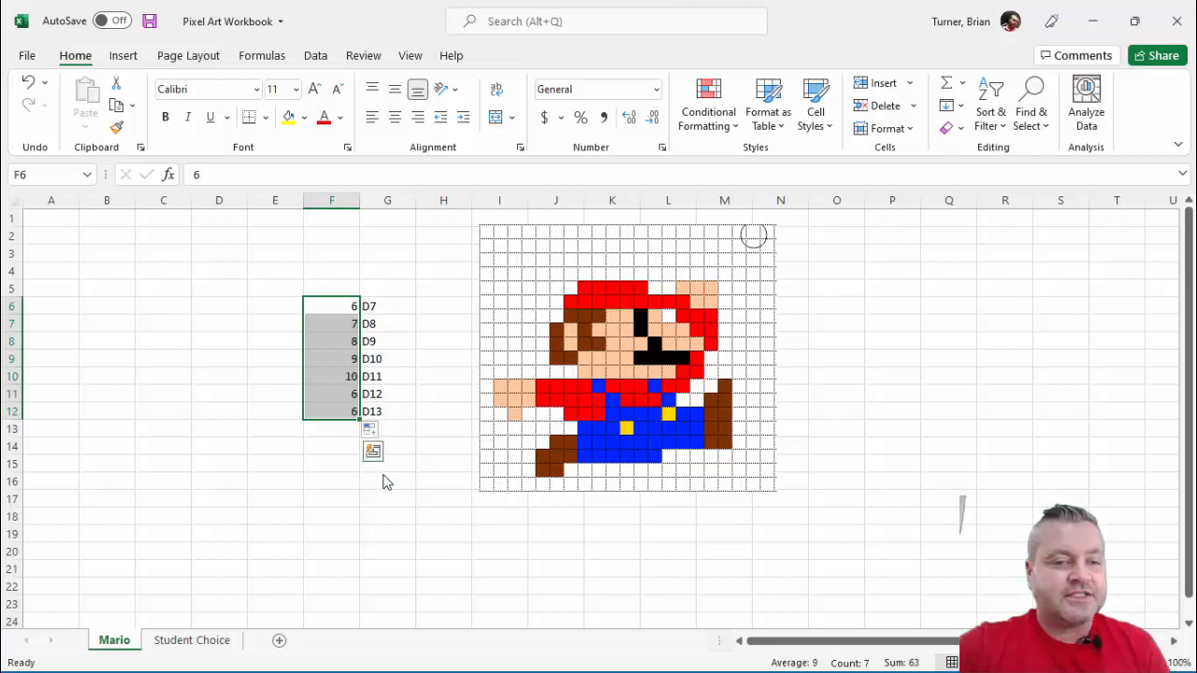
{"action": "left_click", "coordinate": [371, 431]}
{"action": "left_click", "coordinate": [396, 453]}
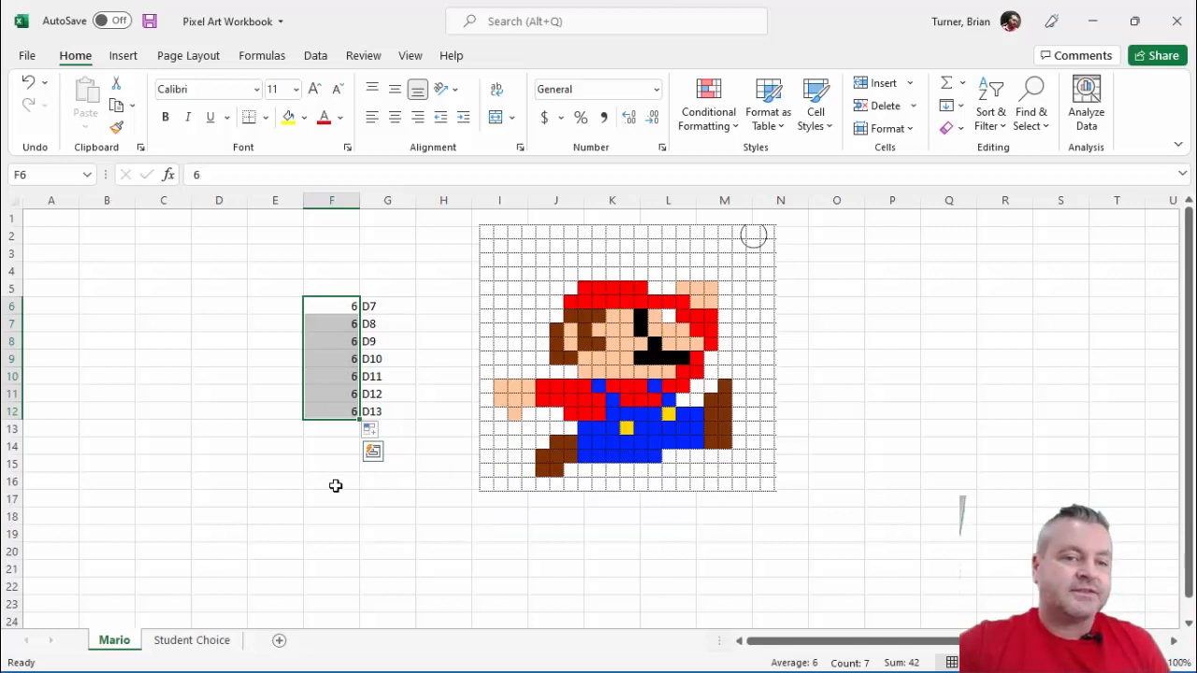
Clear the contents of the filled cells in F6:F12 and G6:G12.
{"action": "left_click", "coordinate": [377, 308]}
{"action": "left_click_drag", "start_coordinate": [377, 308], "coordinate": [392, 414]}
{"action": "key", "text": "Delete"}
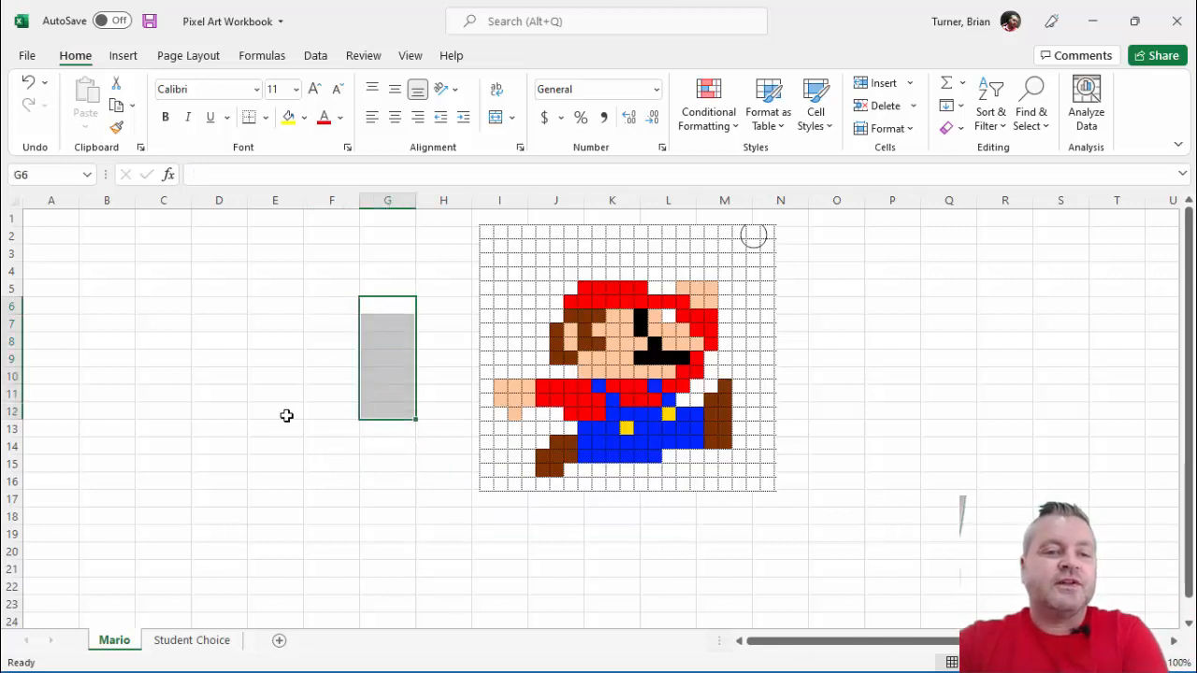
{"action": "left_click", "coordinate": [235, 401]}
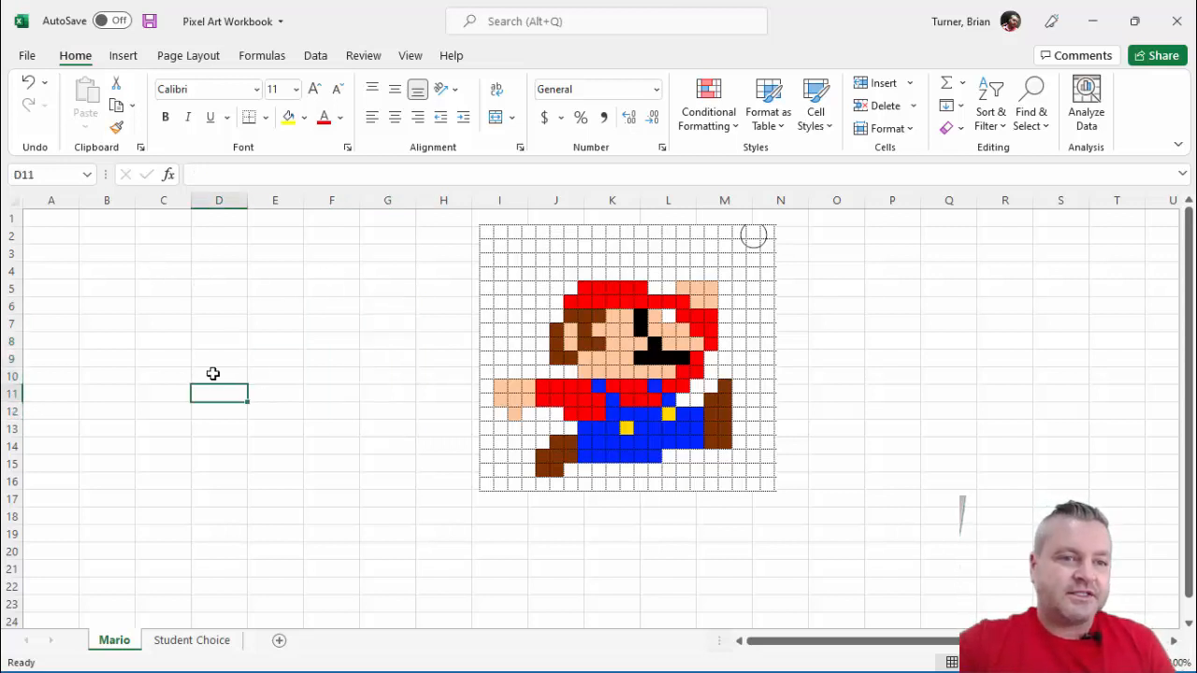
Move the empty block B5:E14 to D4:G13 and extend a fill down to row 20.
{"action": "left_click_drag", "start_coordinate": [128, 293], "coordinate": [301, 452]}
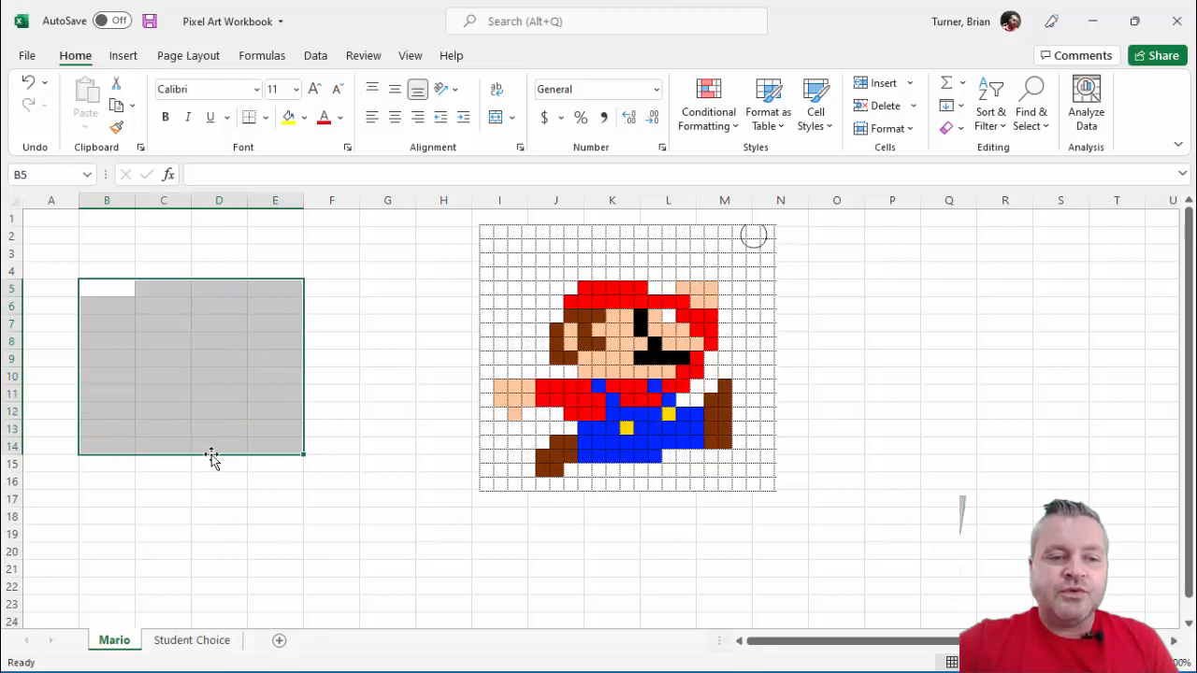
{"action": "left_click_drag", "start_coordinate": [213, 458], "coordinate": [324, 430]}
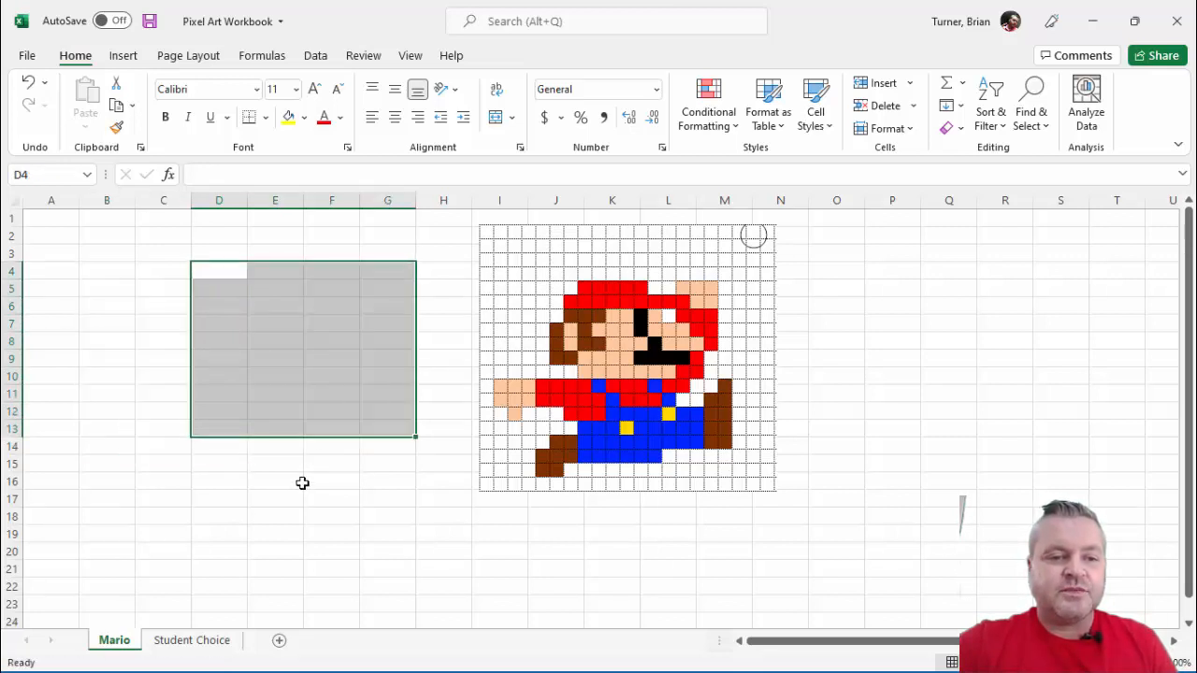
{"action": "left_click", "coordinate": [320, 430]}
{"action": "left_click_drag", "start_coordinate": [275, 393], "coordinate": [417, 559]}
{"action": "left_click", "coordinate": [262, 444]}
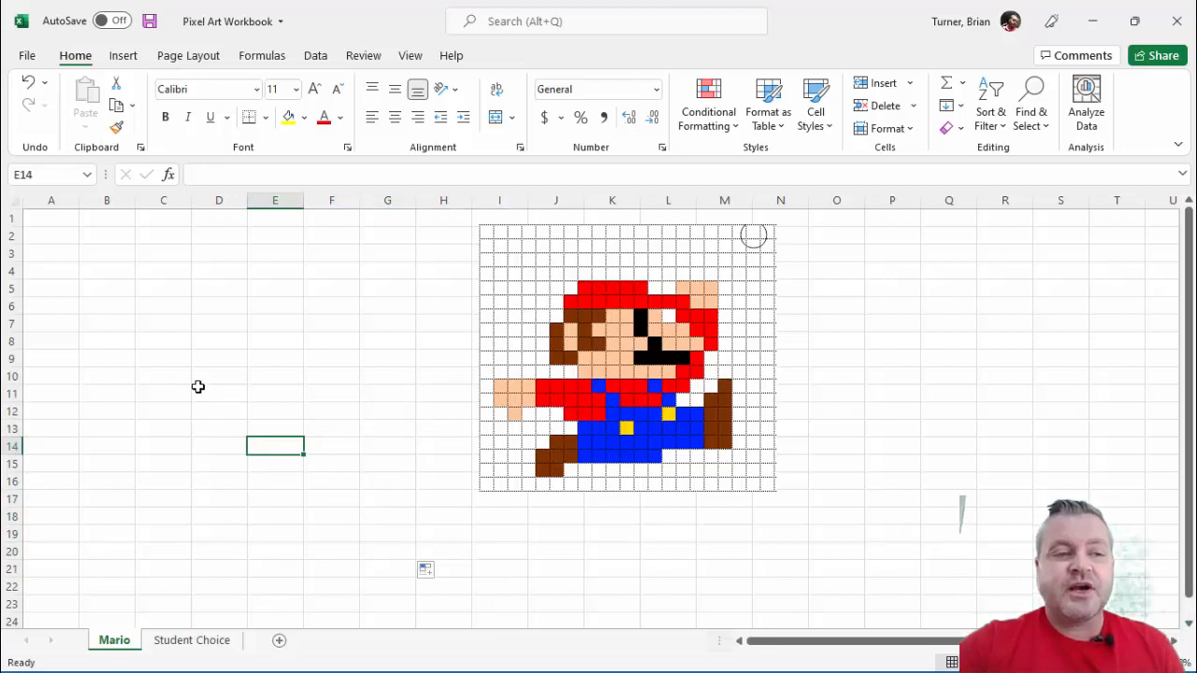
Set the column width of the entire Mario sheet to 1.
{"action": "left_click_drag", "start_coordinate": [52, 200], "coordinate": [517, 198]}
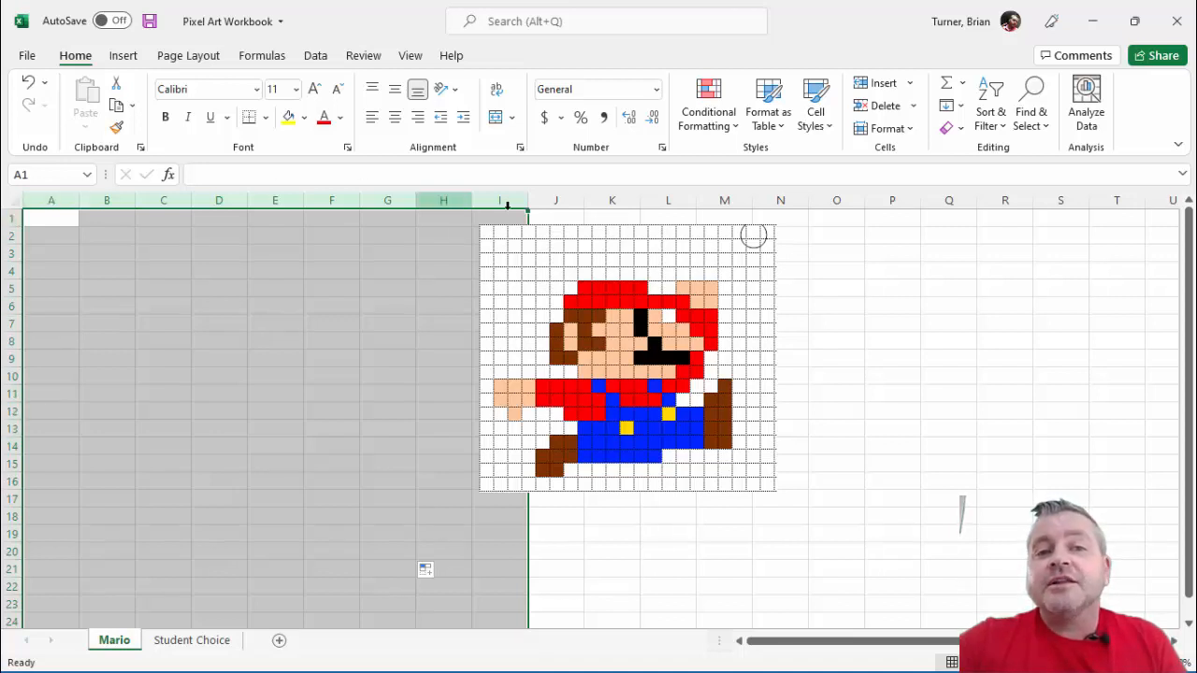
{"action": "left_click", "coordinate": [397, 343]}
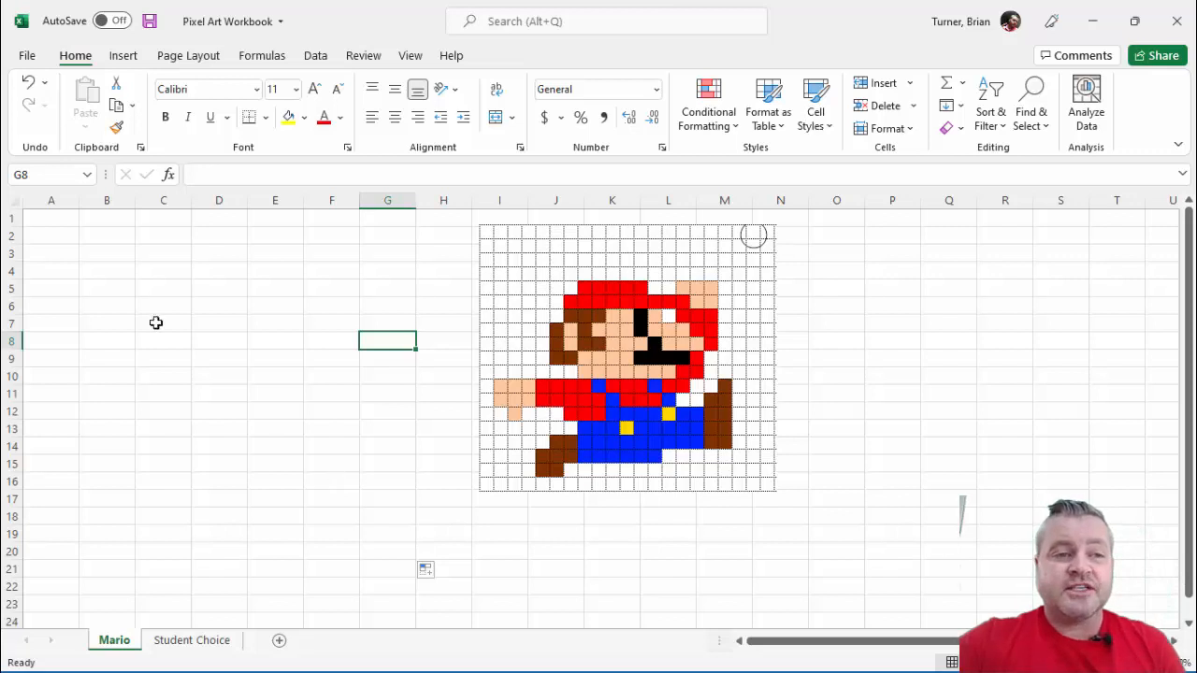
{"action": "left_click", "coordinate": [15, 204]}
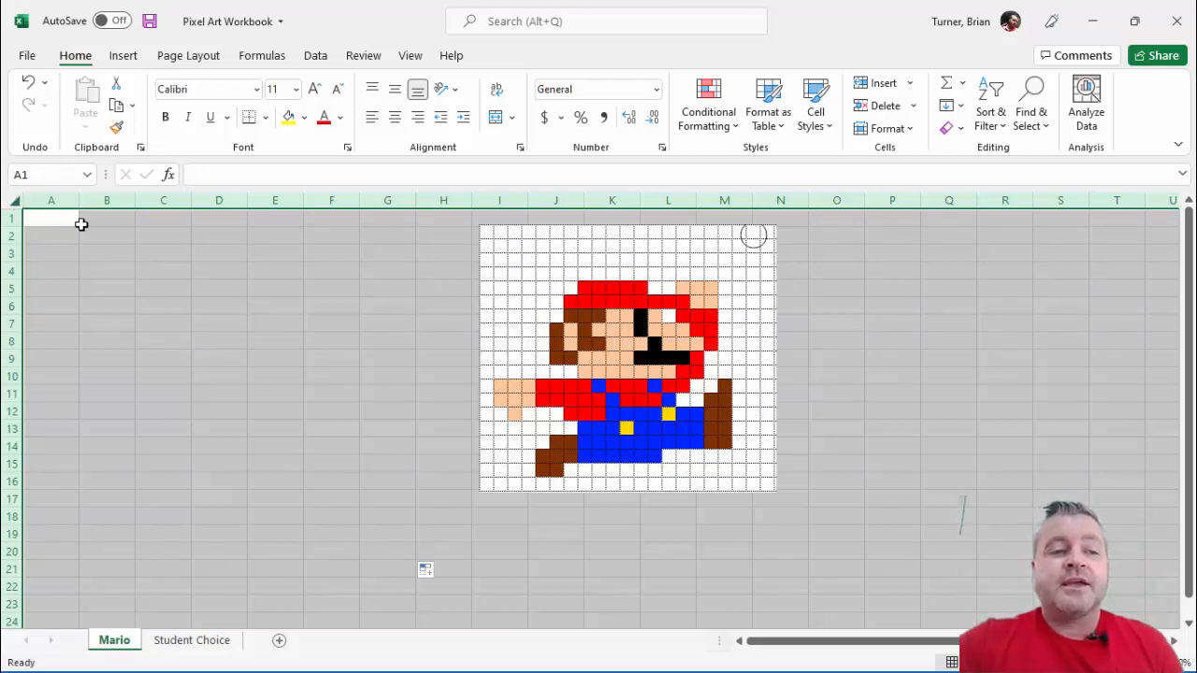
{"action": "right_click", "coordinate": [112, 199]}
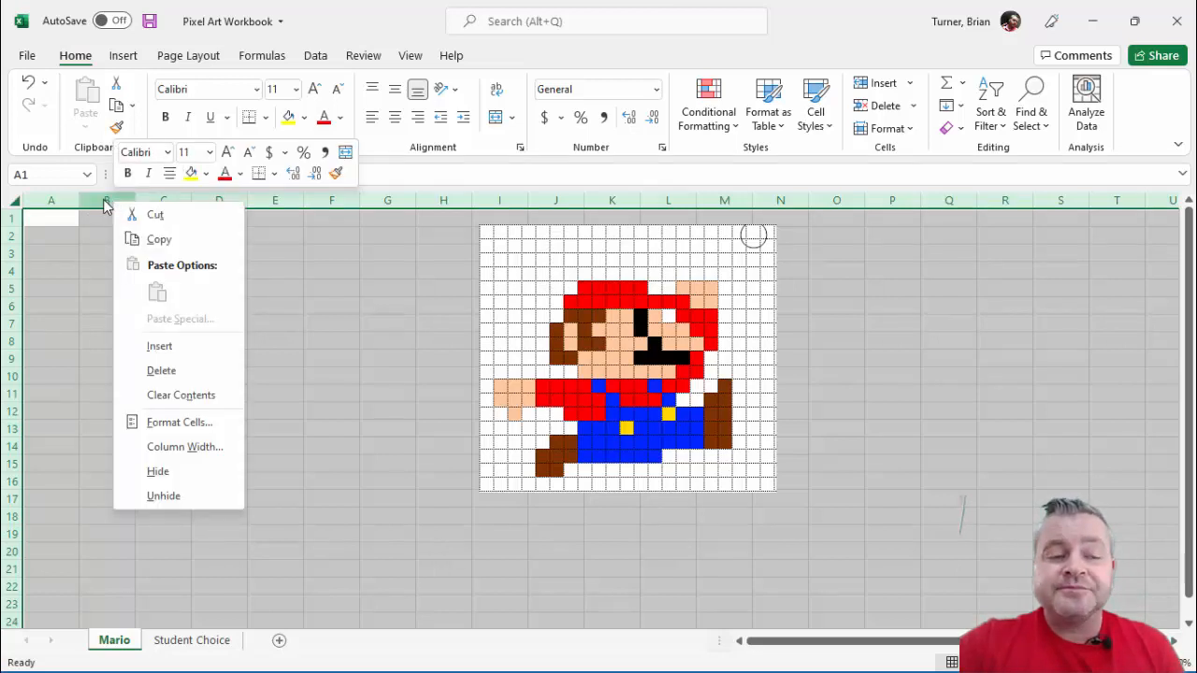
{"action": "left_click", "coordinate": [184, 447]}
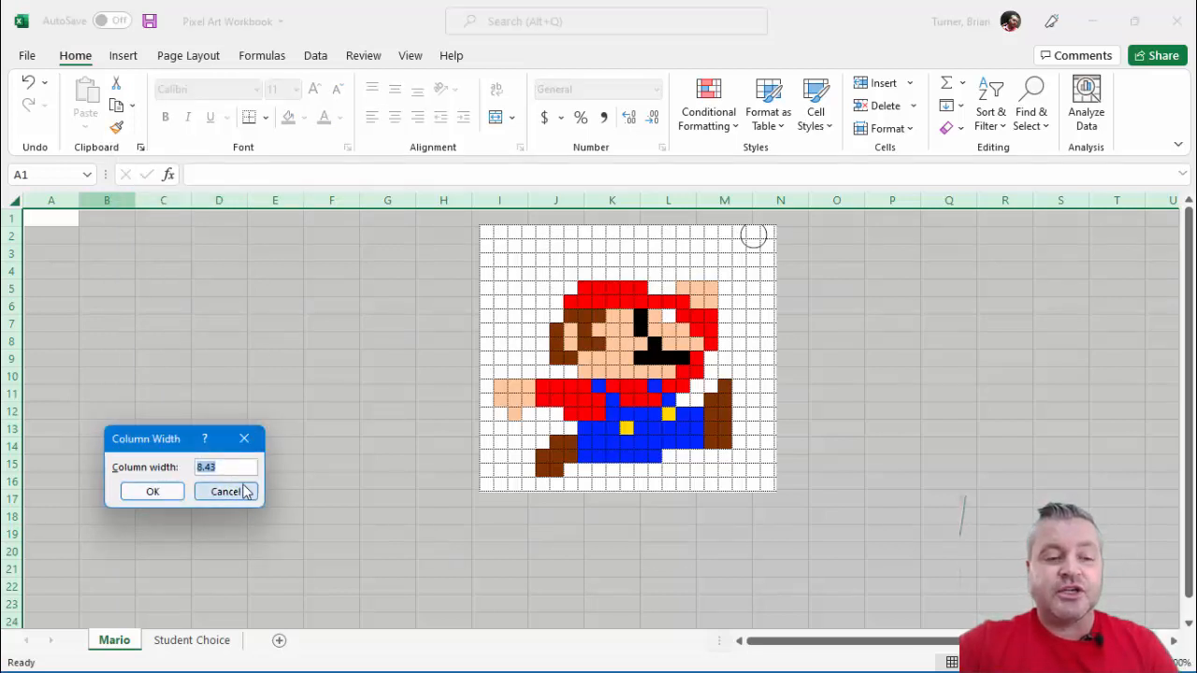
{"action": "type", "text": "1"}
{"action": "key", "text": "Return"}
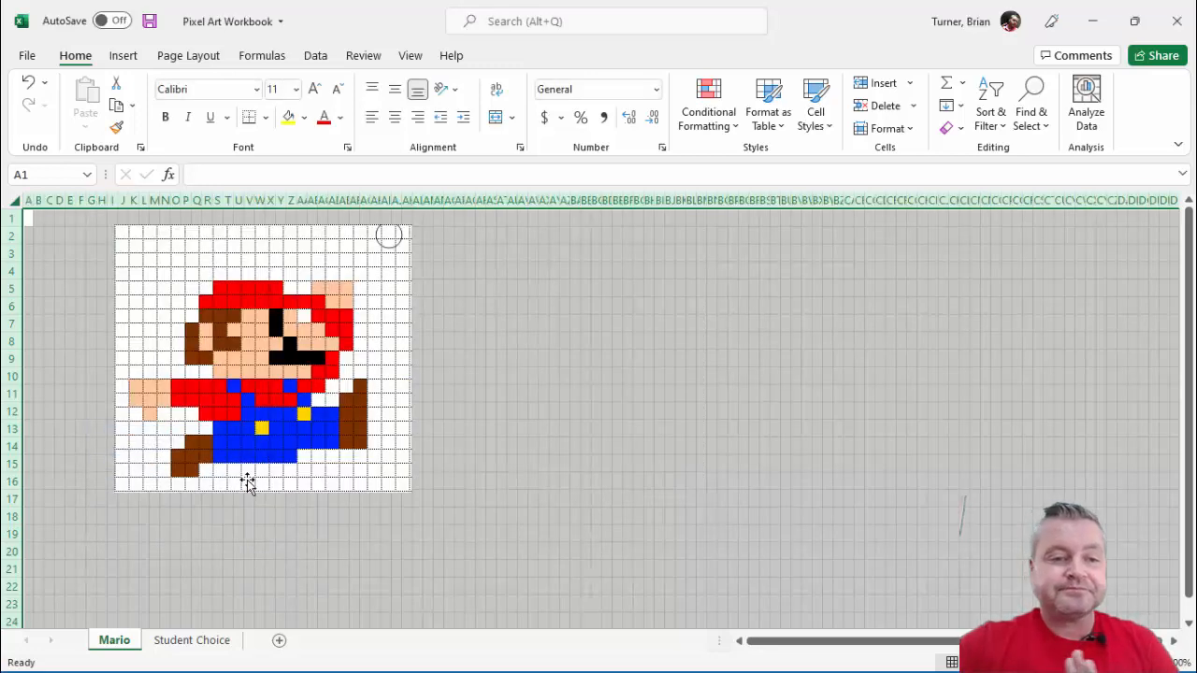
Move the Mario picture well to the right of the drawing area, spanning about rows 6 to 20.
{"action": "left_click", "coordinate": [234, 356]}
{"action": "left_click_drag", "start_coordinate": [295, 341], "coordinate": [865, 391]}
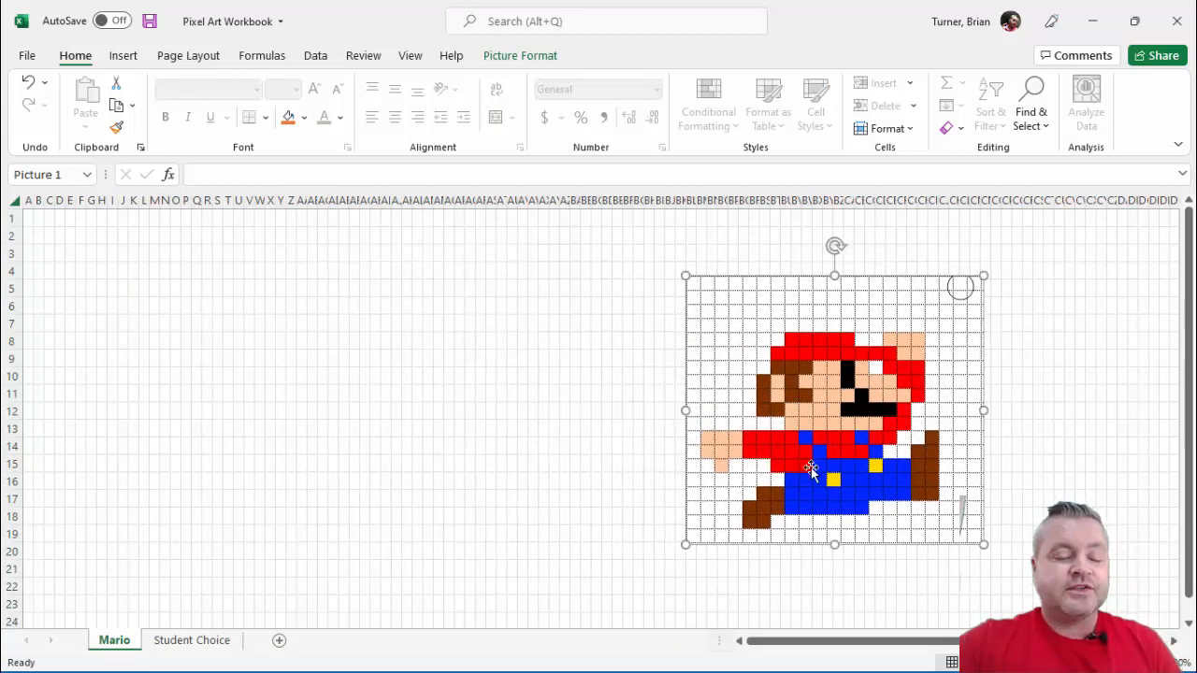
{"action": "left_click_drag", "start_coordinate": [821, 467], "coordinate": [787, 484]}
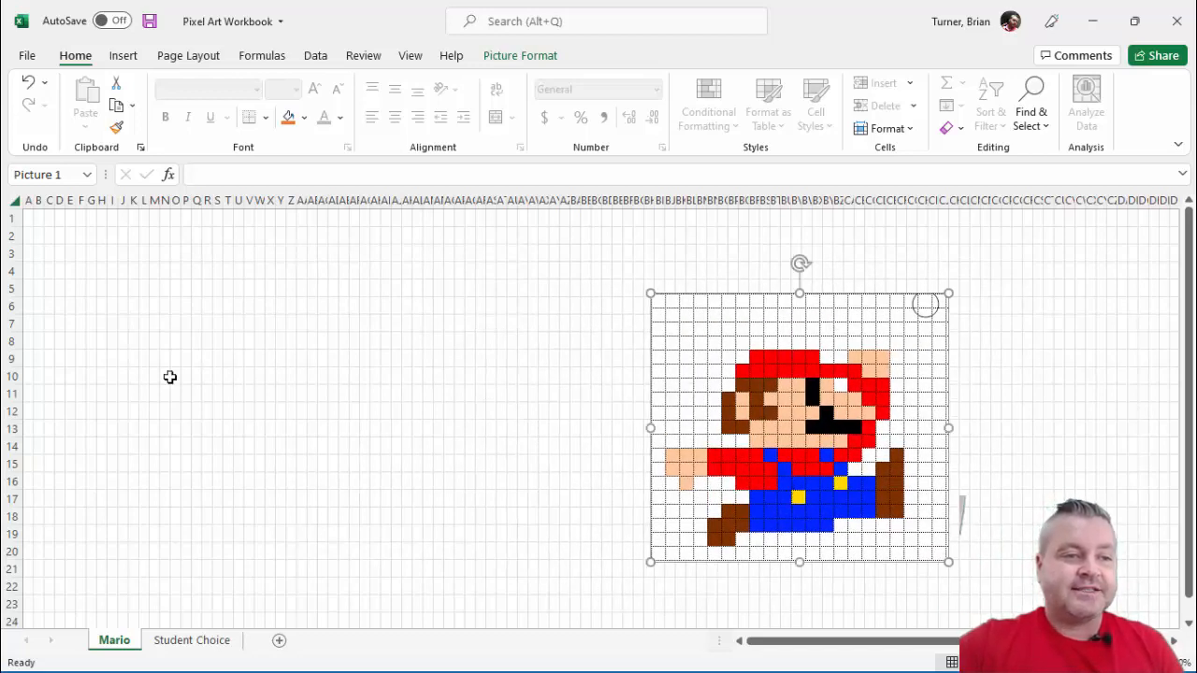
Reduce the row height of the entire Mario sheet so the cells form a square grid.
{"action": "left_click", "coordinate": [17, 199]}
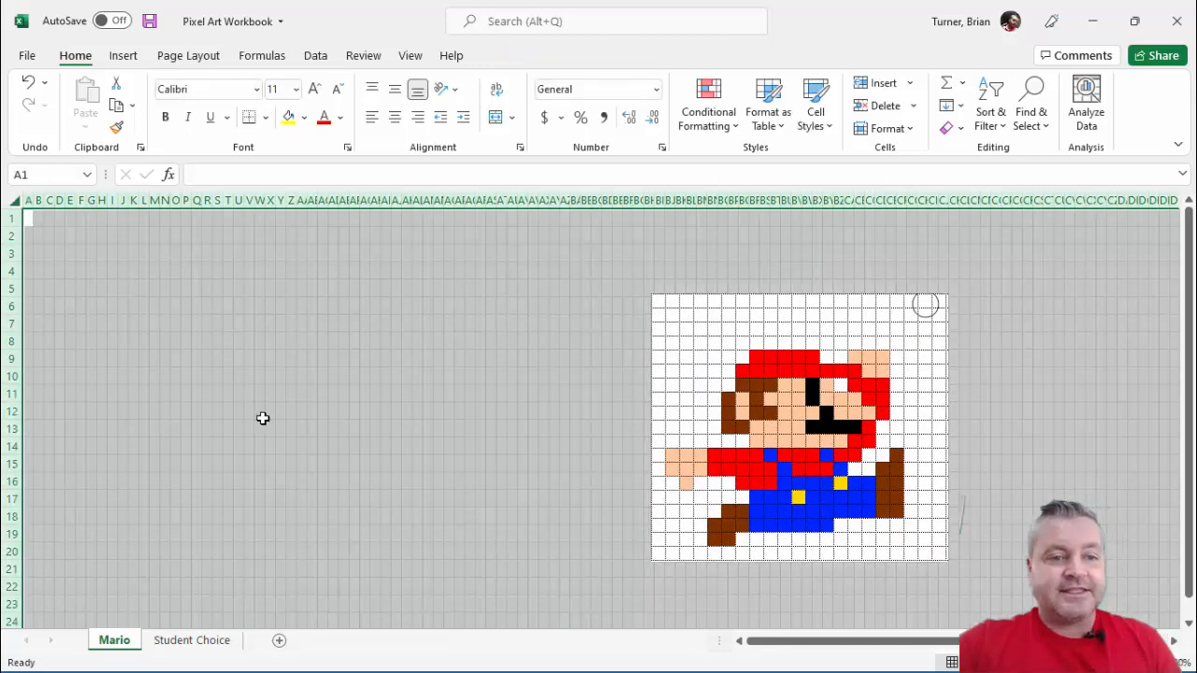
{"action": "right_click", "coordinate": [11, 271]}
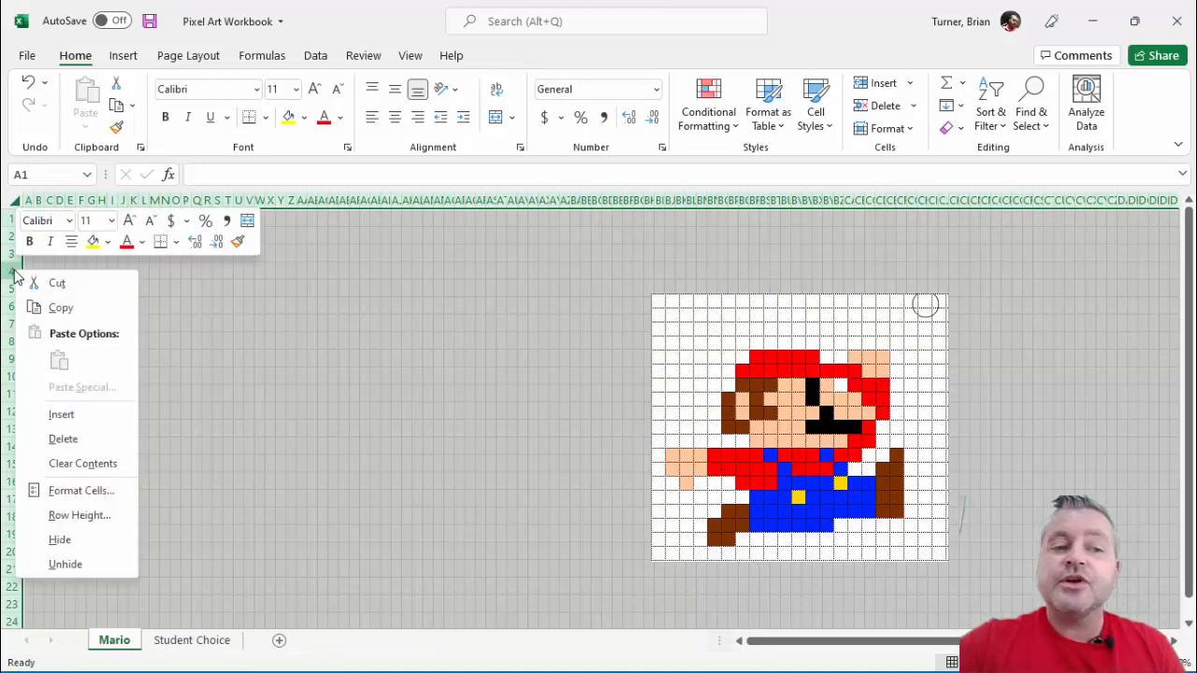
{"action": "left_click", "coordinate": [51, 525]}
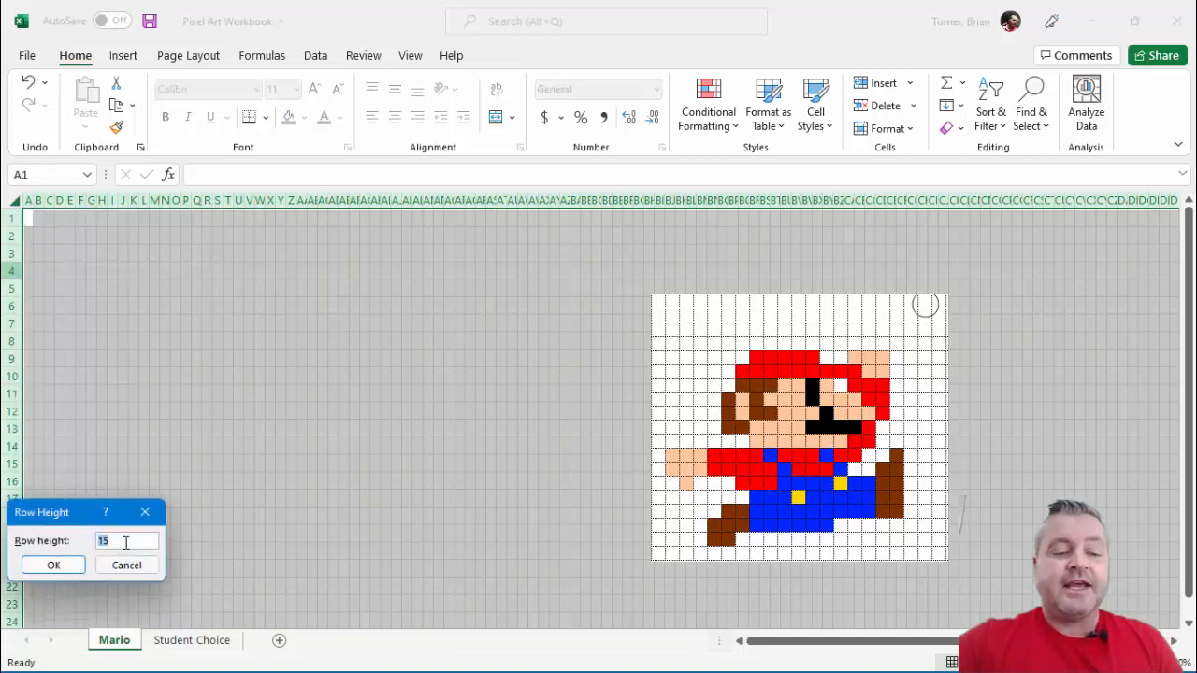
{"action": "key", "text": "Return"}
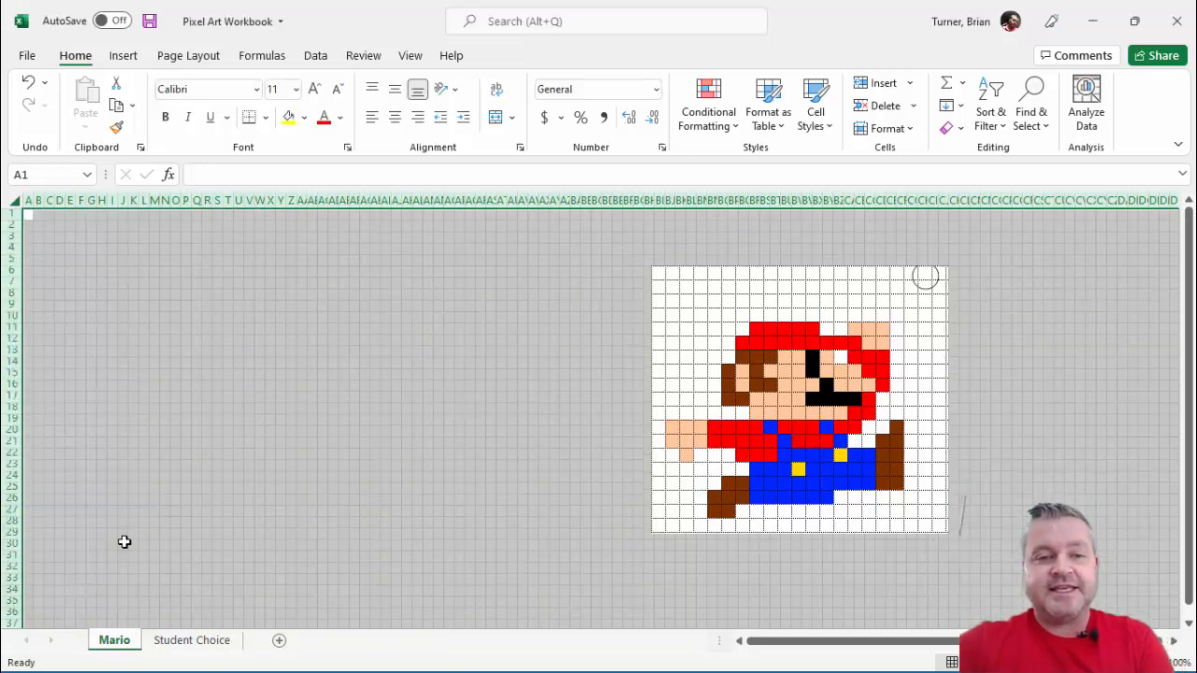
Examine whether individual cells in the middle of the drawing area are square.
{"action": "left_click", "coordinate": [270, 364]}
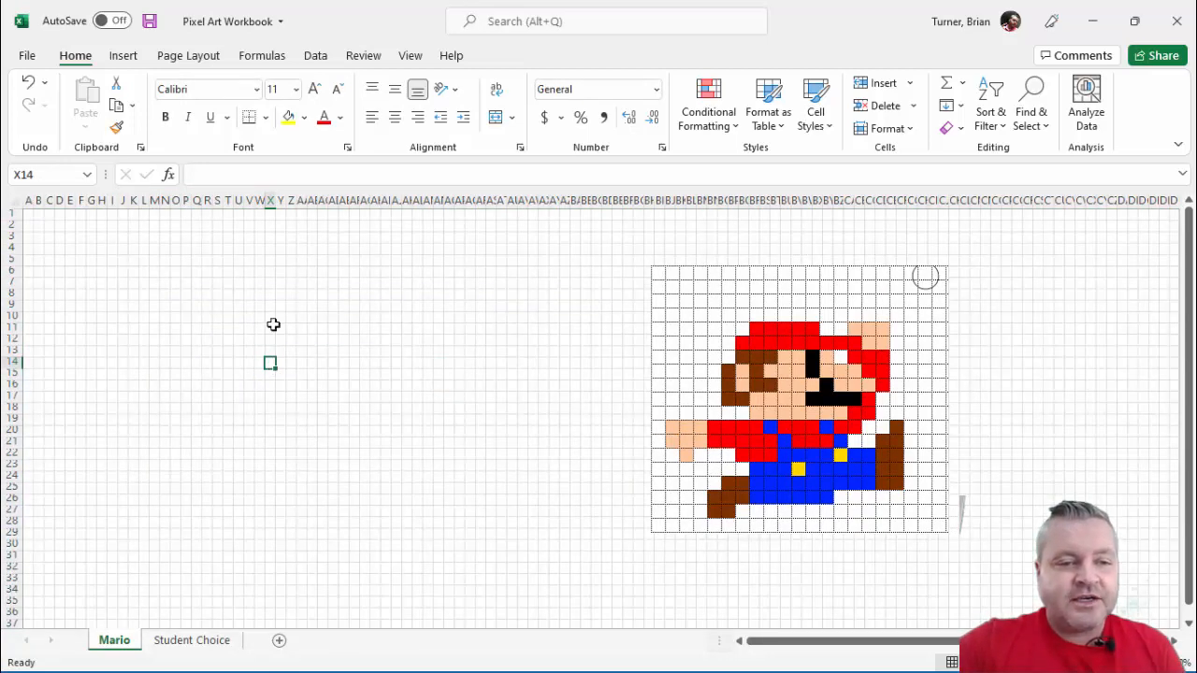
{"action": "left_click", "coordinate": [260, 319]}
{"action": "left_click", "coordinate": [281, 363]}
{"action": "left_click", "coordinate": [385, 365]}
{"action": "left_click", "coordinate": [239, 365]}
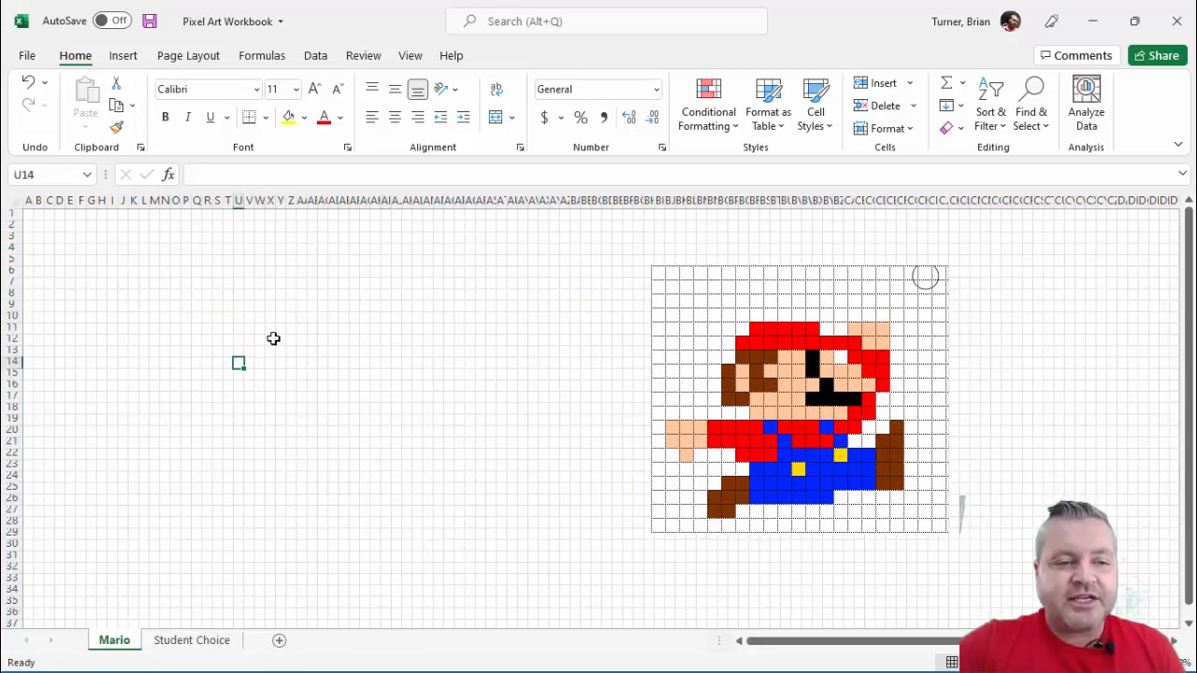
{"action": "left_click", "coordinate": [272, 335]}
{"action": "left_click", "coordinate": [322, 363]}
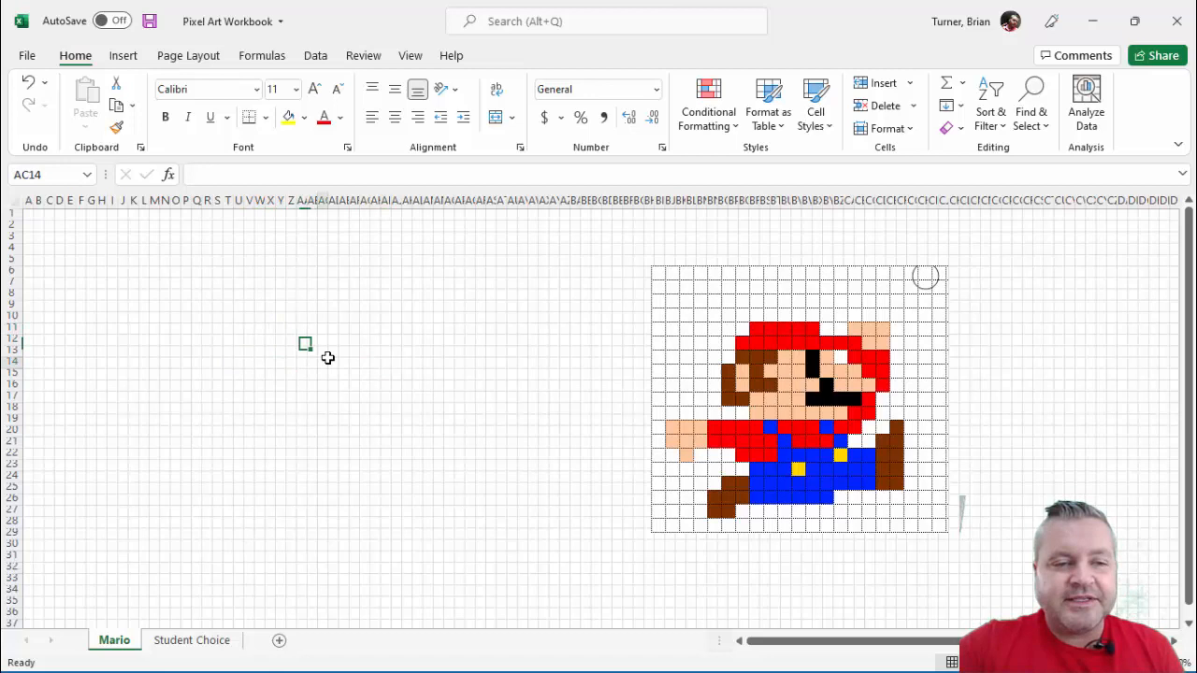
{"action": "left_click", "coordinate": [270, 340]}
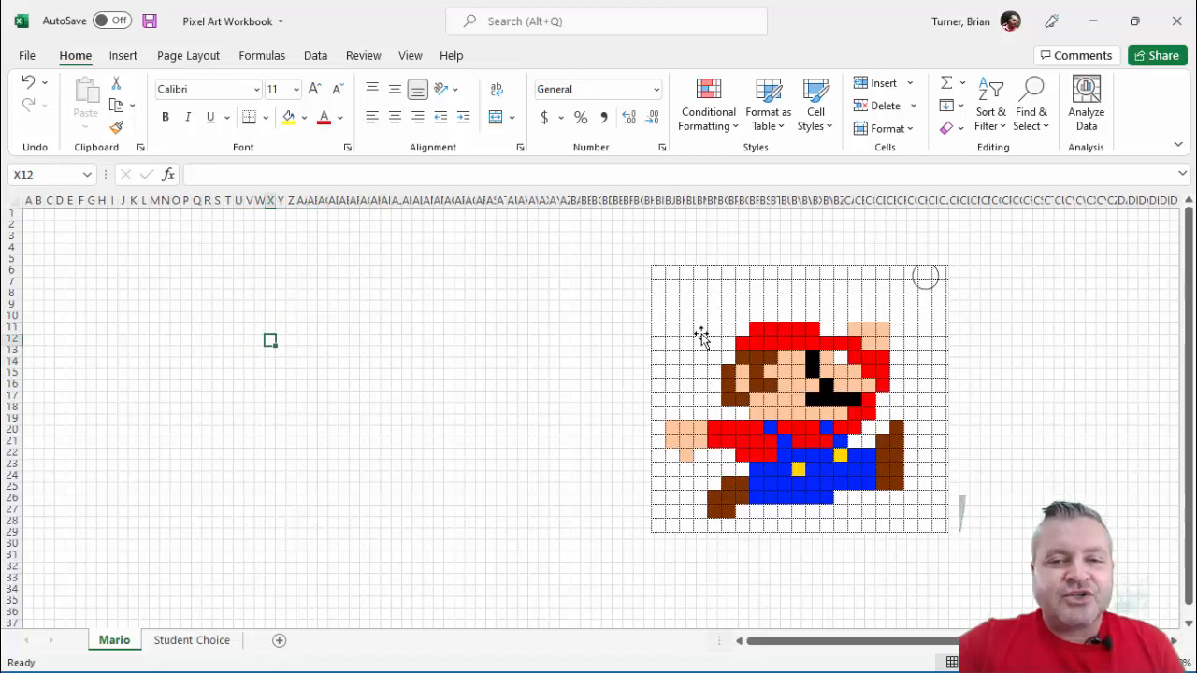
Move the Mario picture slightly up and closer to the drawing area, spanning about rows 5 to 28.
{"action": "left_click_drag", "start_coordinate": [837, 381], "coordinate": [796, 408]}
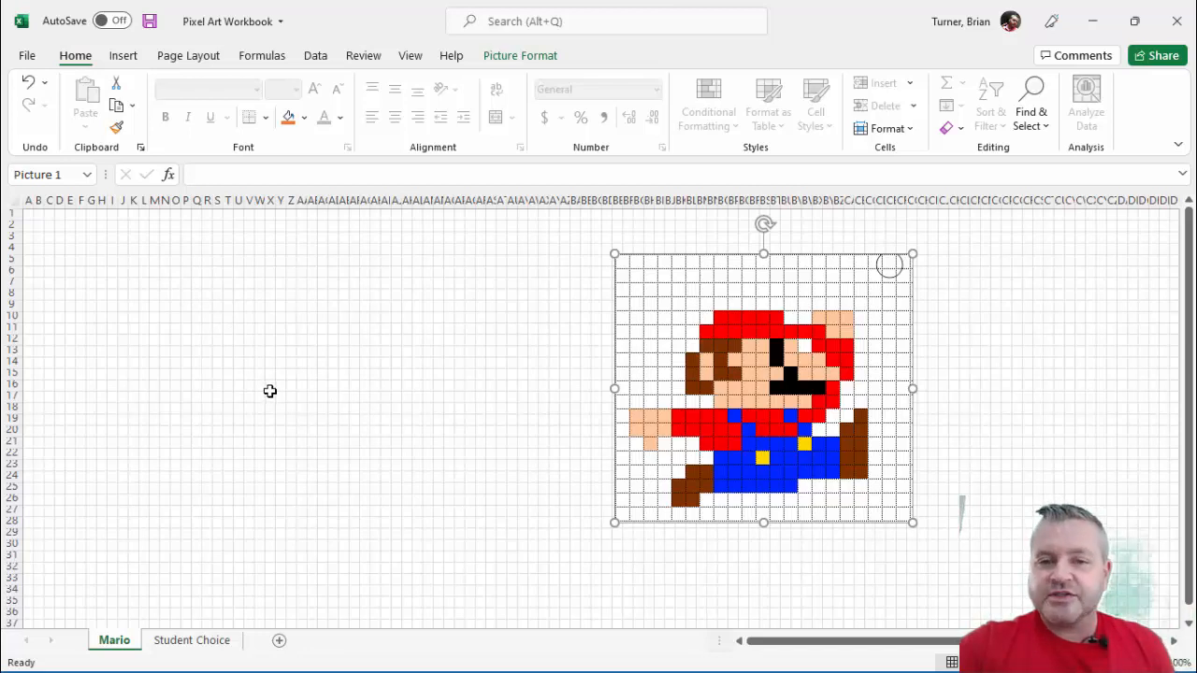
{"action": "left_click", "coordinate": [304, 118]}
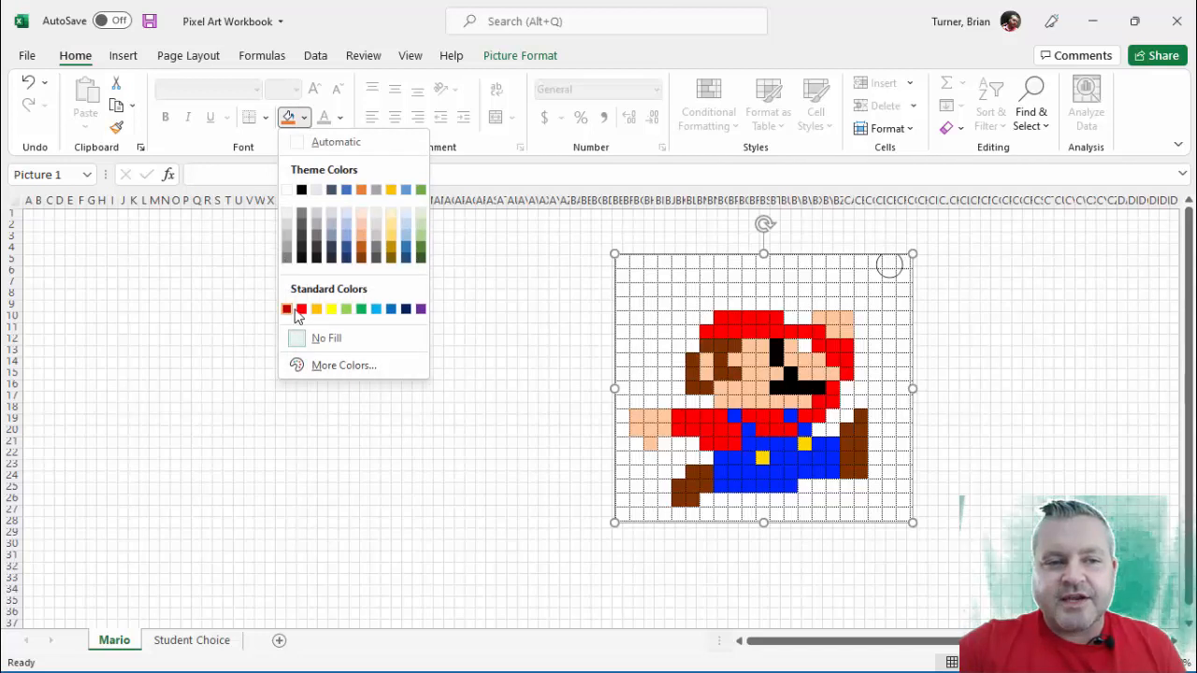
{"action": "left_click", "coordinate": [201, 413]}
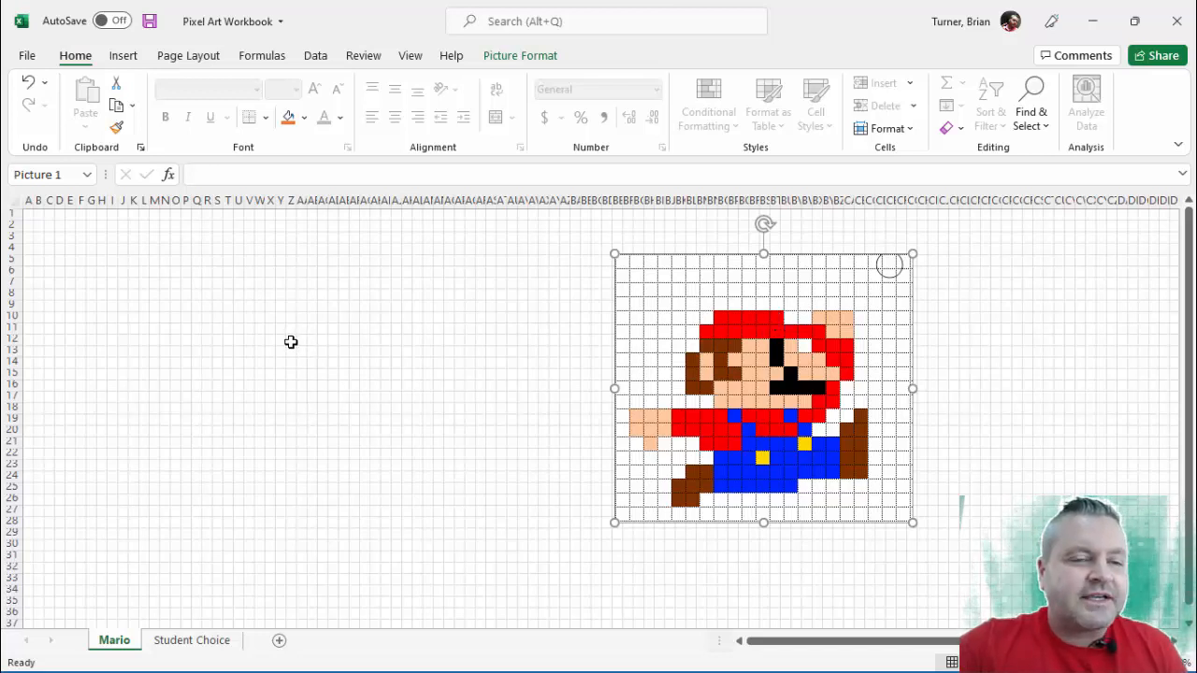
Fill cells Z12:AD12 and Y13:AG13 with standard red as the top rows of Mario's hat.
{"action": "left_click_drag", "start_coordinate": [291, 342], "coordinate": [332, 341]}
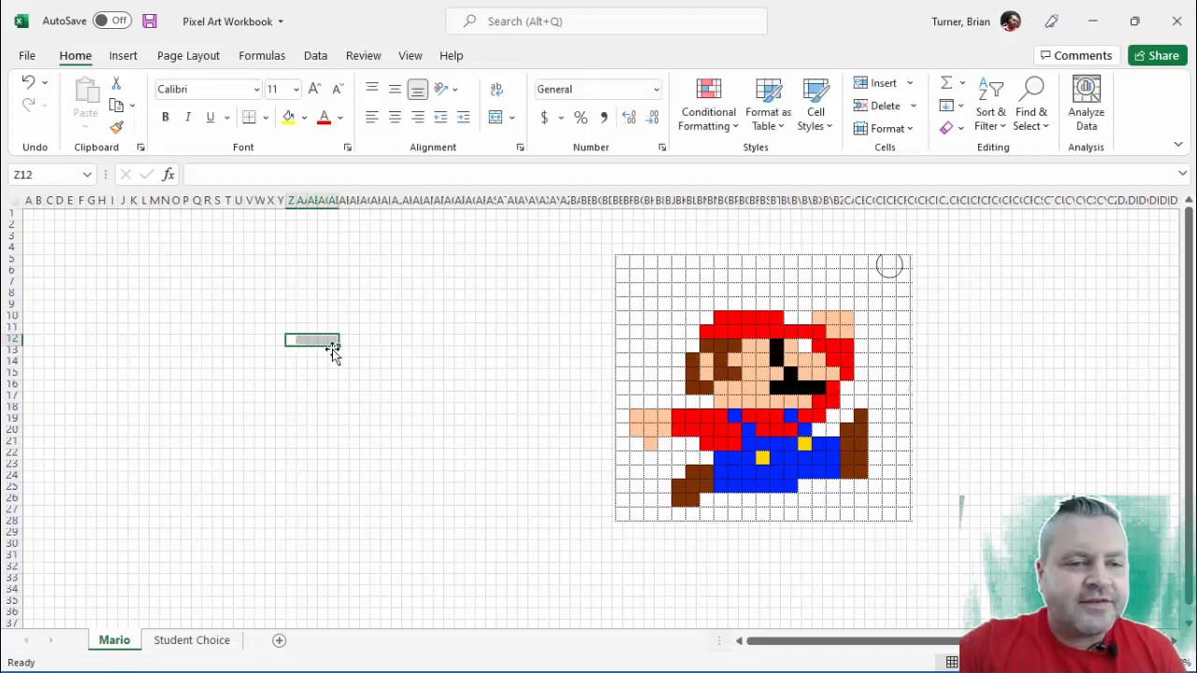
{"action": "left_click", "coordinate": [304, 119]}
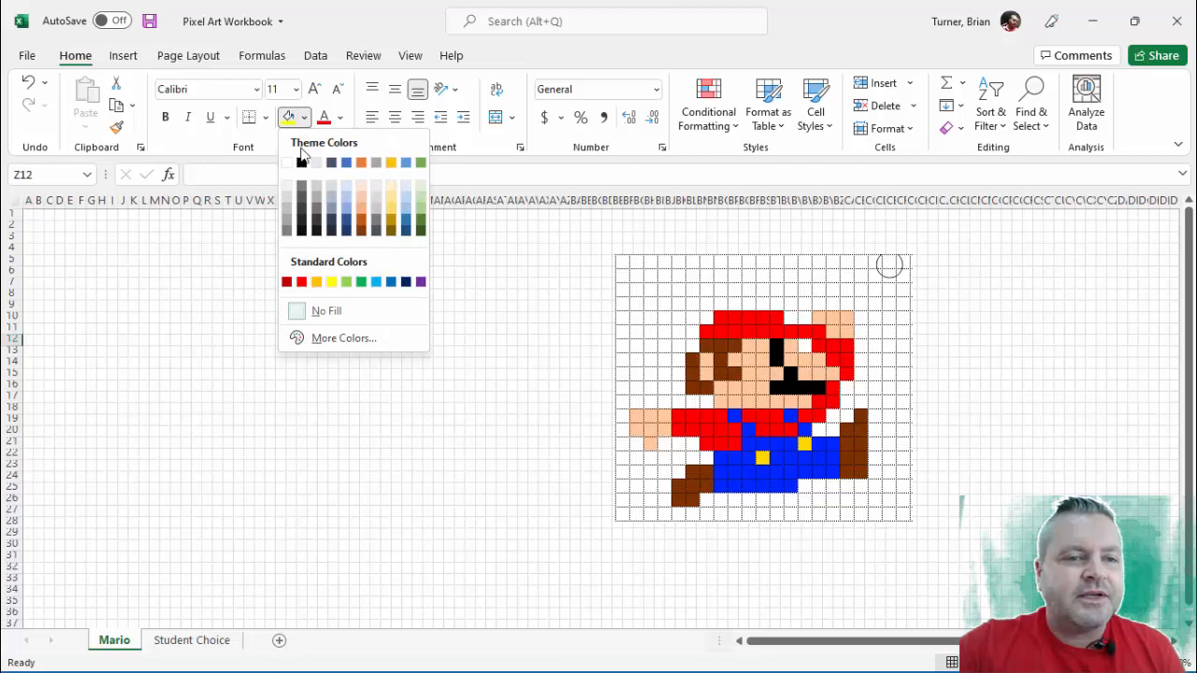
{"action": "left_click", "coordinate": [301, 283]}
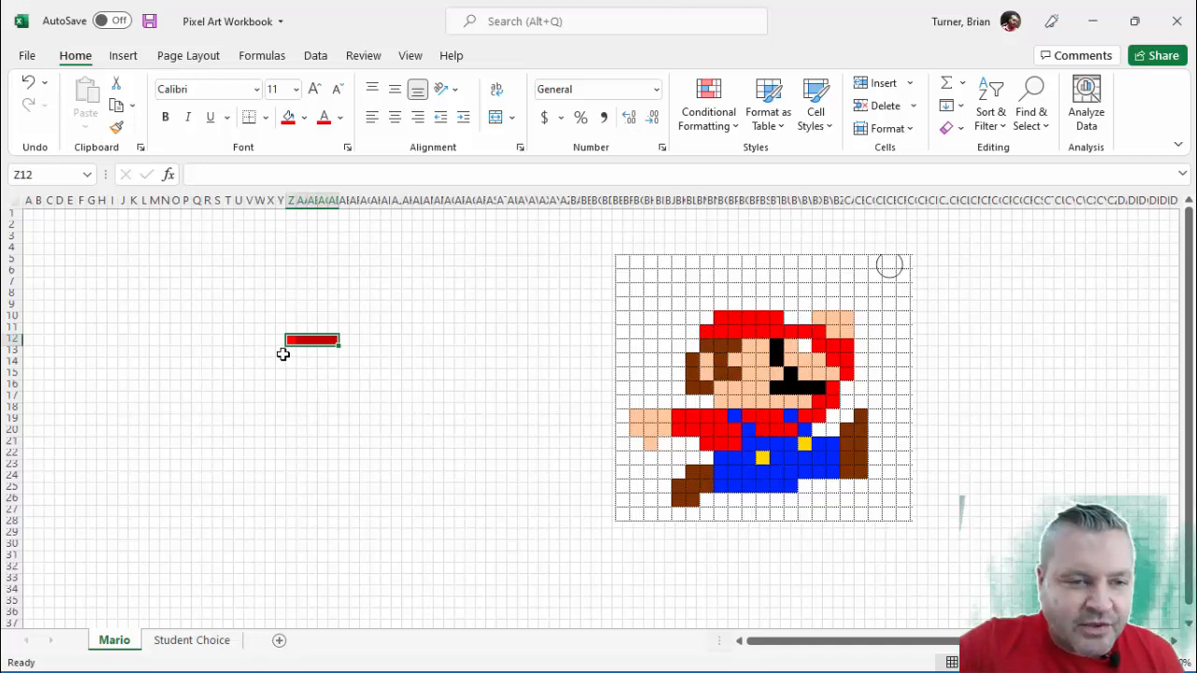
{"action": "left_click_drag", "start_coordinate": [280, 351], "coordinate": [353, 349]}
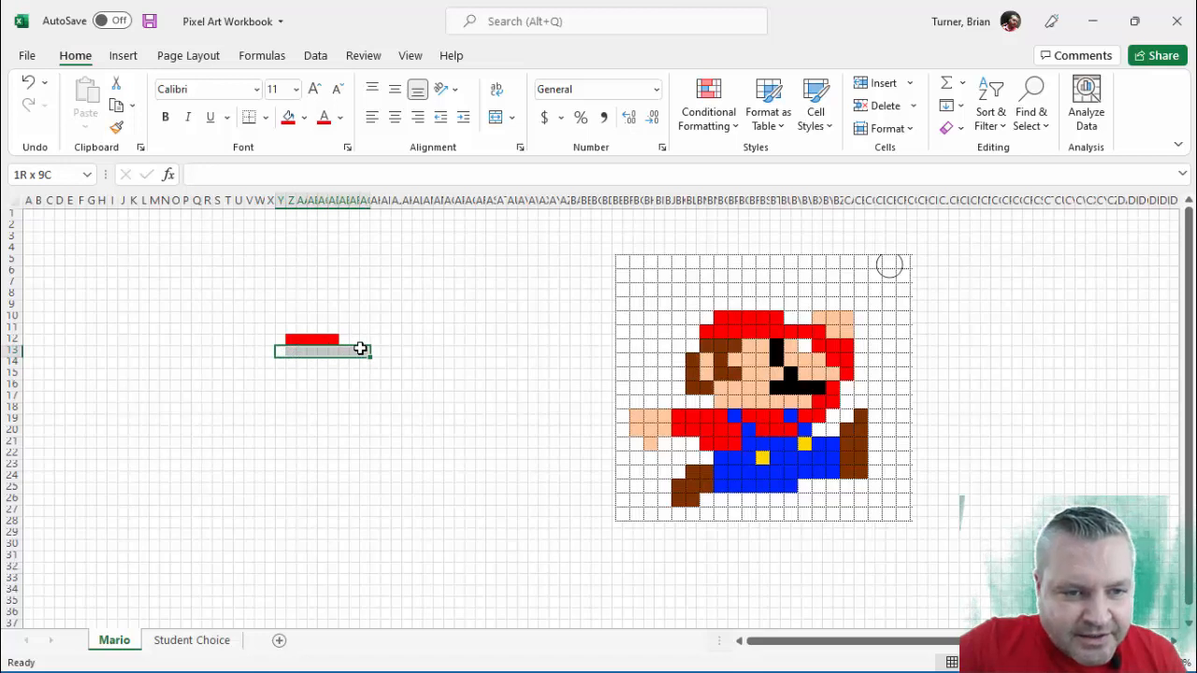
{"action": "left_click_drag", "start_coordinate": [360, 348], "coordinate": [368, 357]}
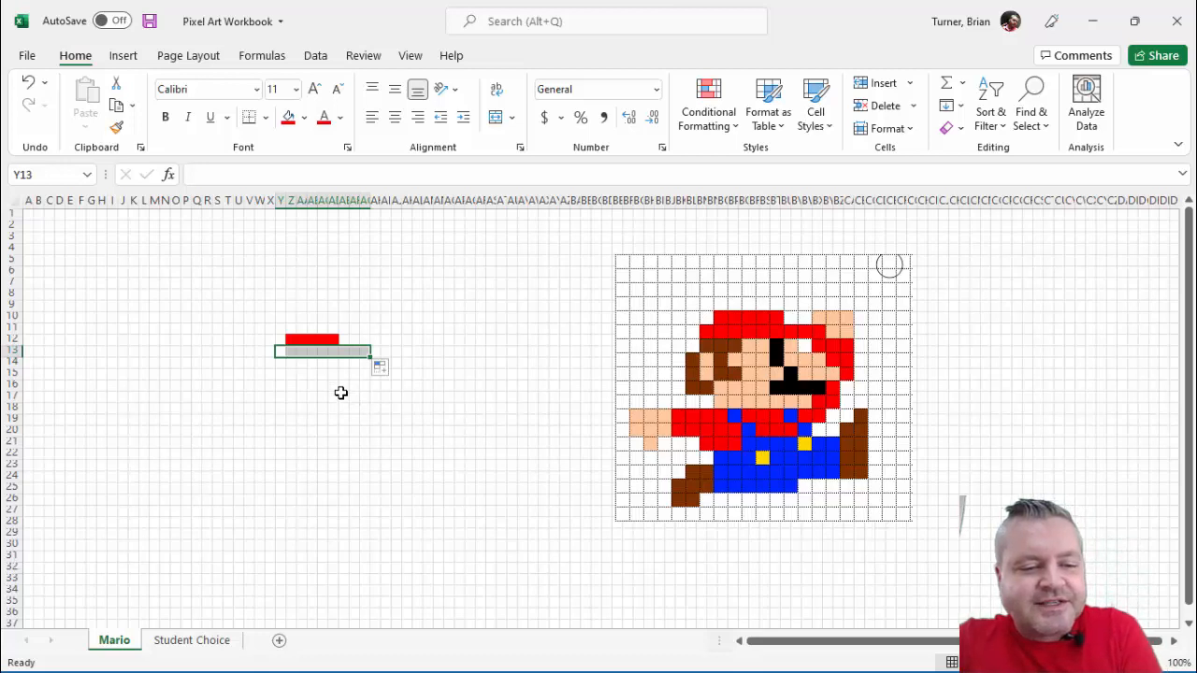
{"action": "left_click", "coordinate": [288, 121]}
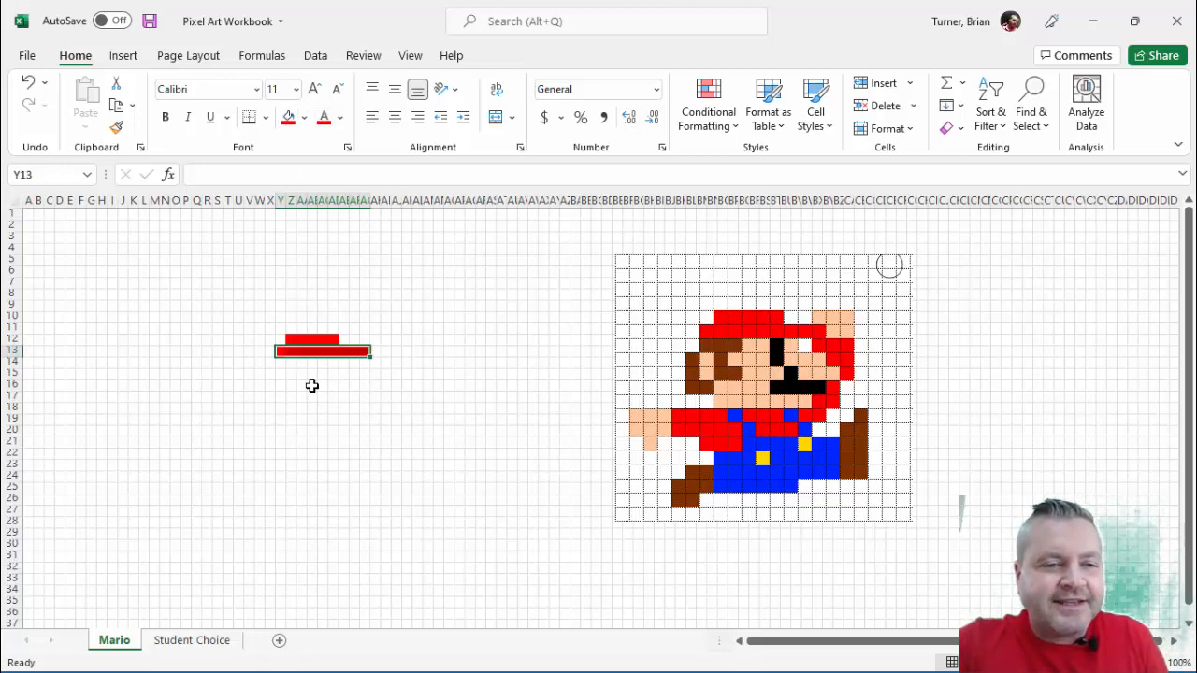
Try repeating the red fill on cells Z16:AG16 and undo it.
{"action": "left_click_drag", "start_coordinate": [288, 384], "coordinate": [369, 390]}
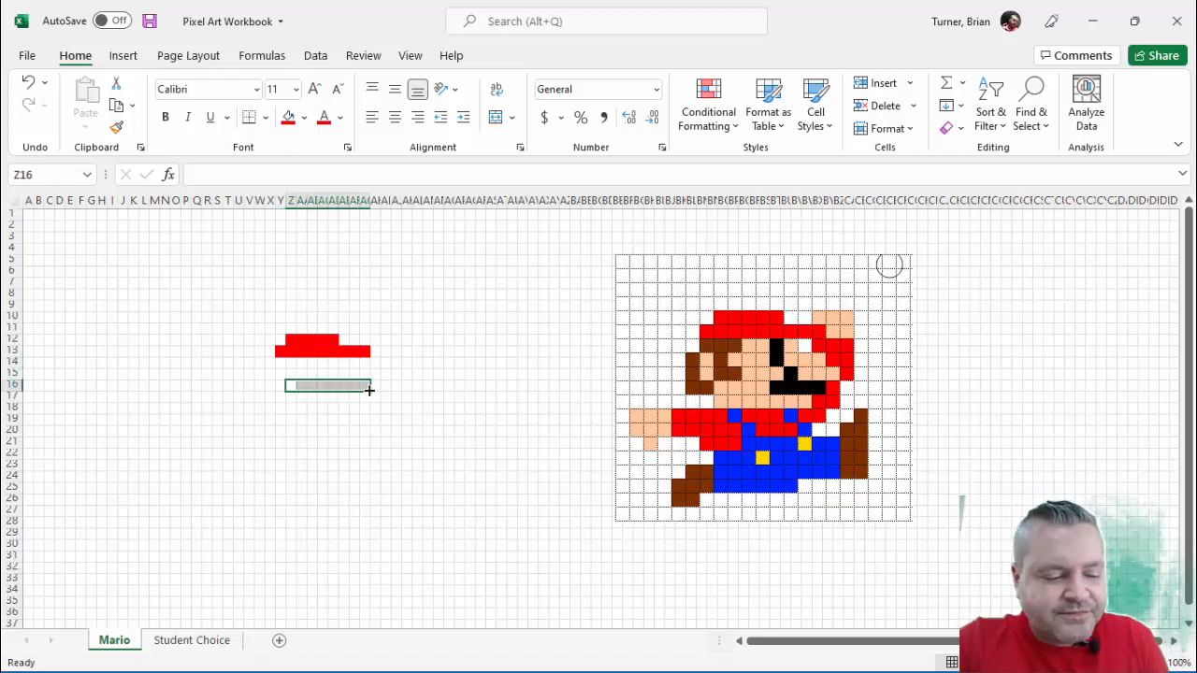
{"action": "key", "text": "F4"}
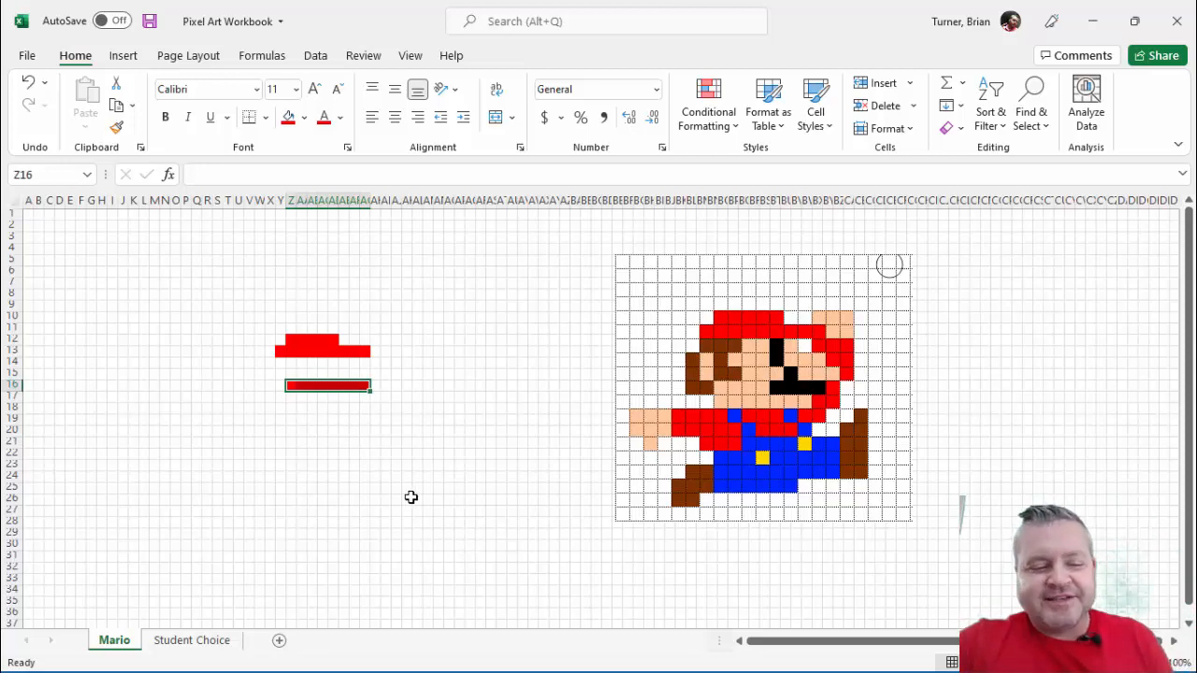
{"action": "key", "text": "ctrl+z"}
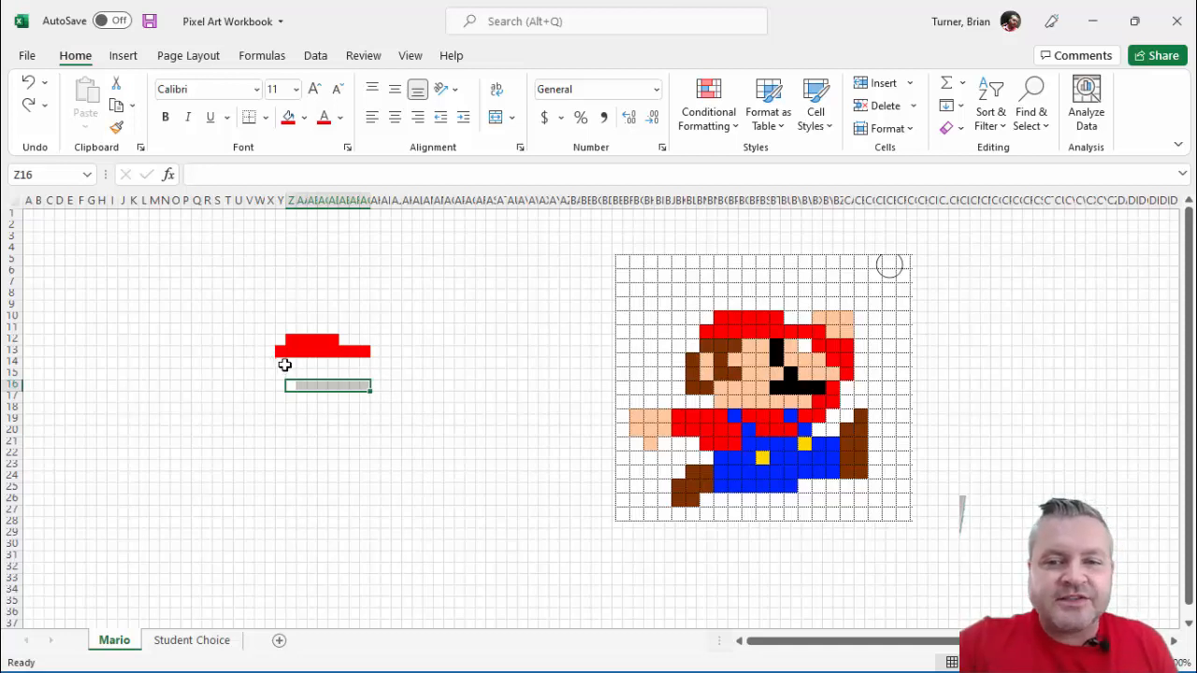
Continue the hat by filling cells AG14:AI14 with red, starting below the end of row 13.
{"action": "left_click", "coordinate": [364, 353]}
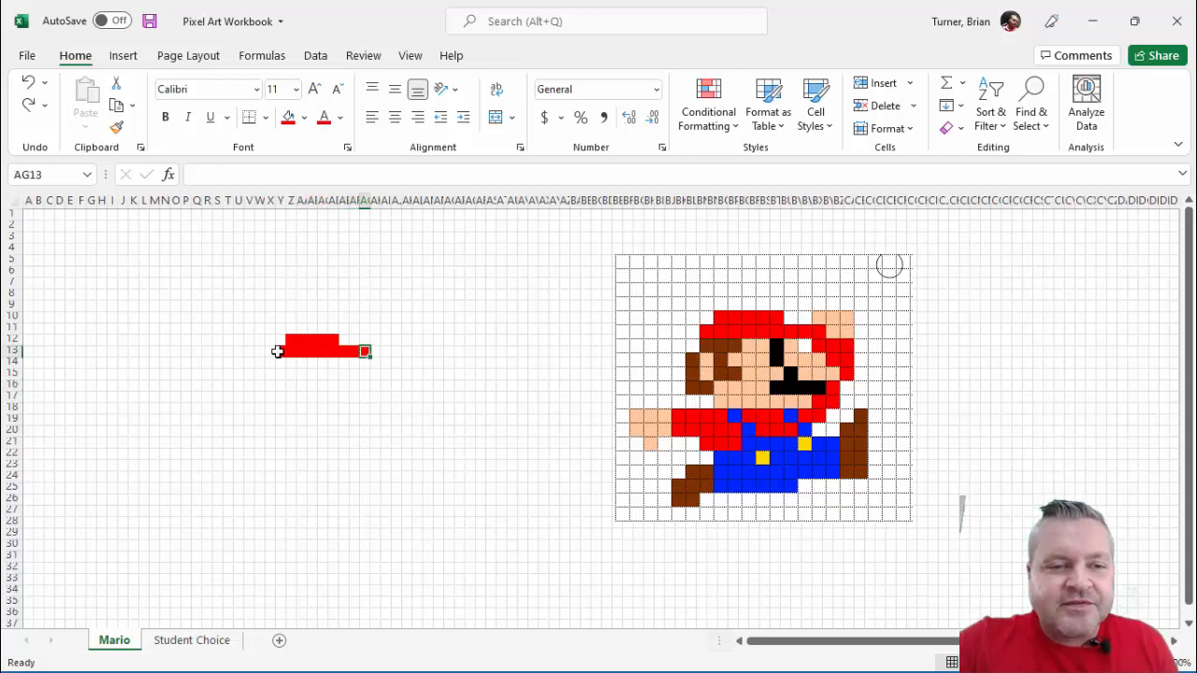
{"action": "left_click", "coordinate": [288, 119]}
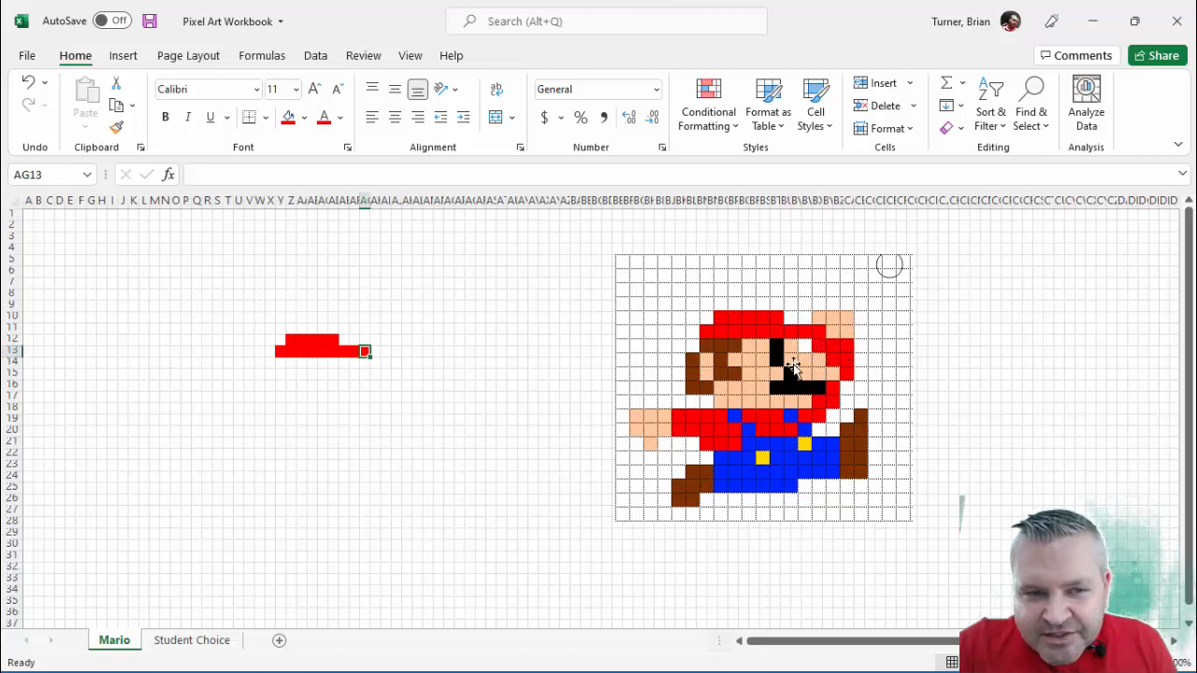
{"action": "left_click_drag", "start_coordinate": [363, 360], "coordinate": [381, 361]}
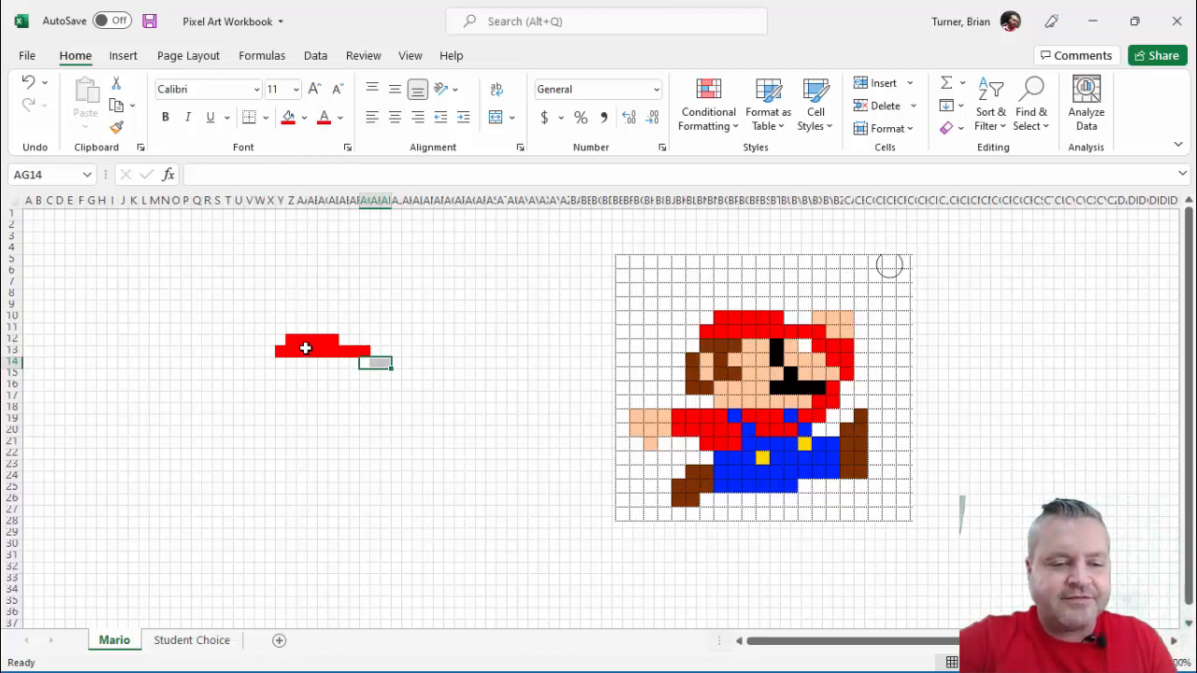
{"action": "key", "text": "F4"}
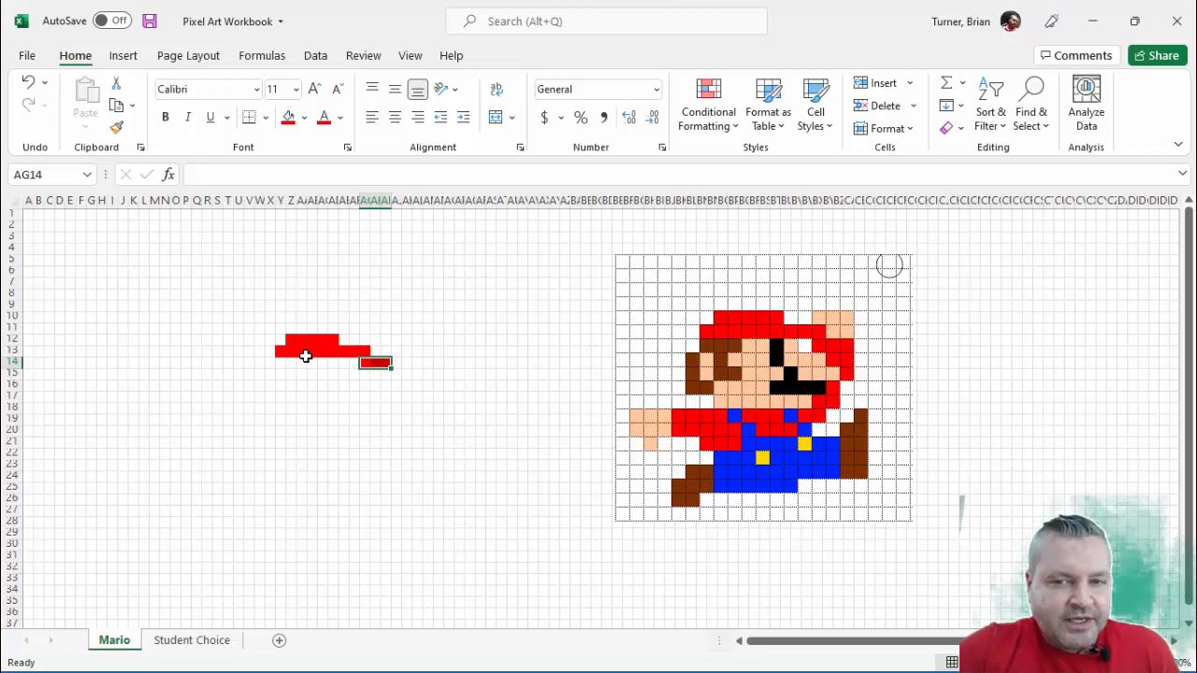
Extend the red fill from AI14 down and across to AI15:AK15, and down into AJ16:AK16.
{"action": "left_click", "coordinate": [384, 363]}
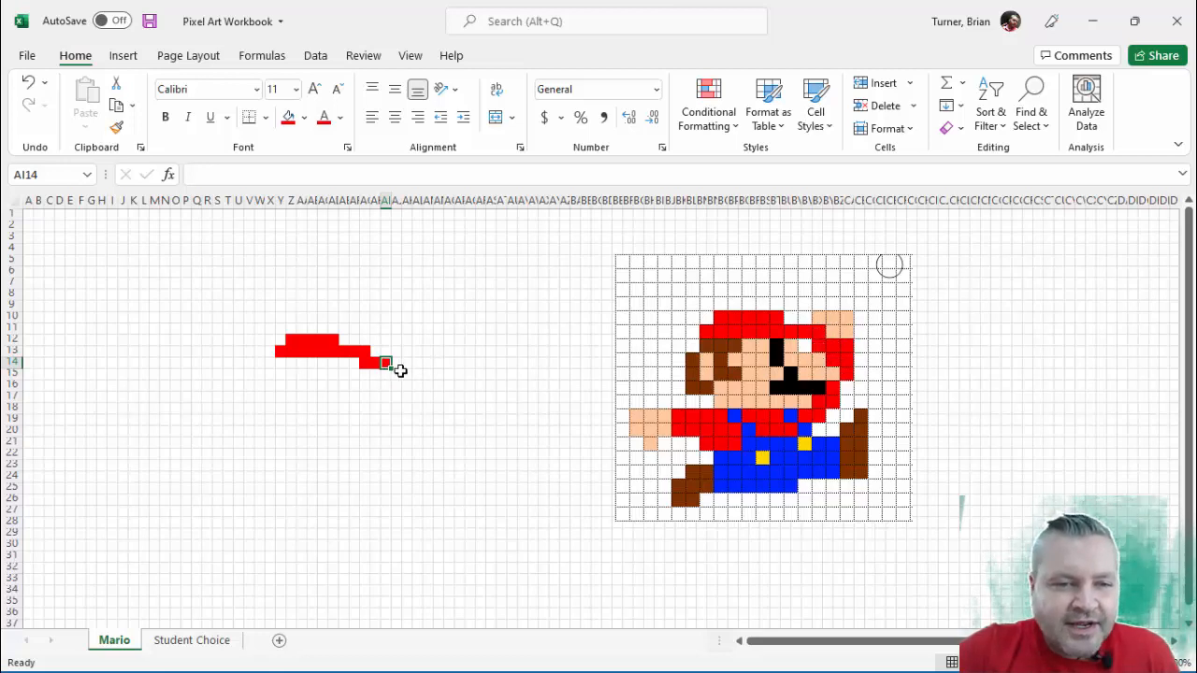
{"action": "left_click_drag", "start_coordinate": [391, 368], "coordinate": [392, 377]}
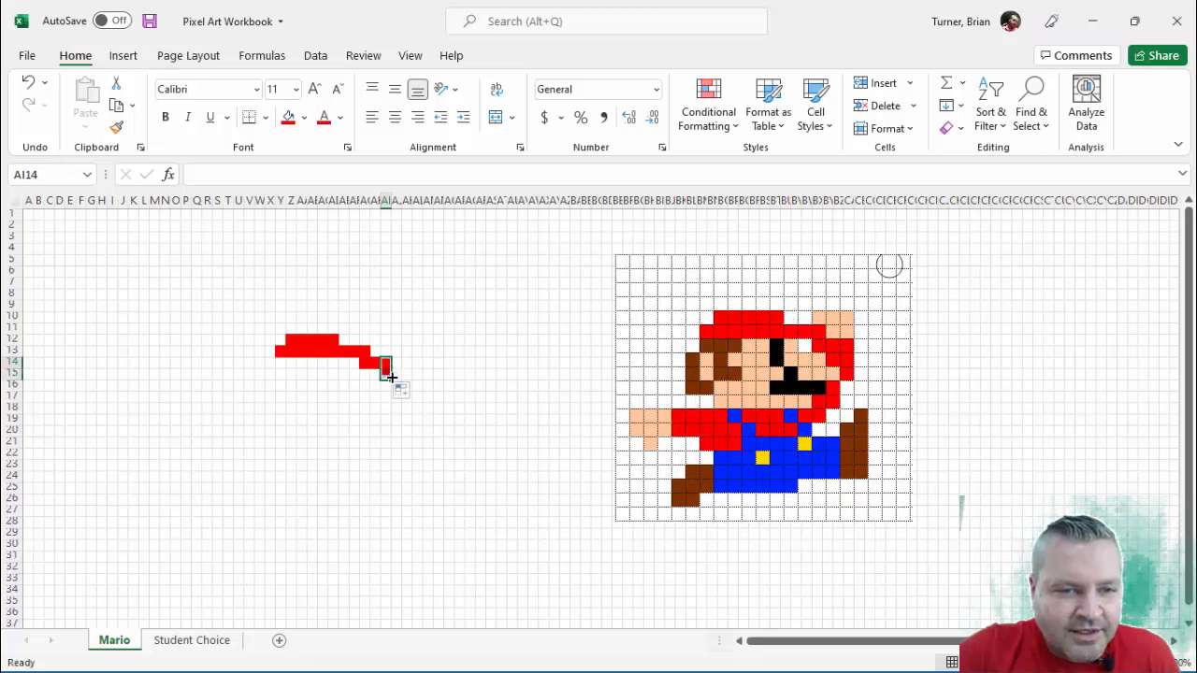
{"action": "left_click", "coordinate": [388, 375]}
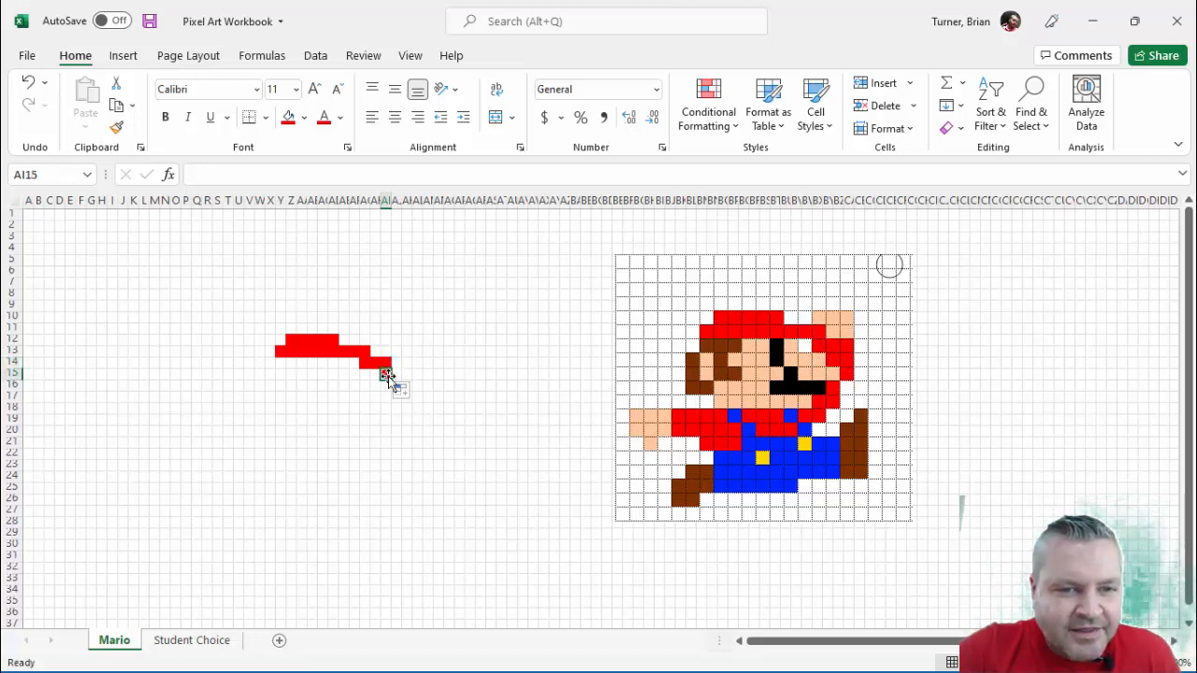
{"action": "left_click_drag", "start_coordinate": [389, 377], "coordinate": [412, 377]}
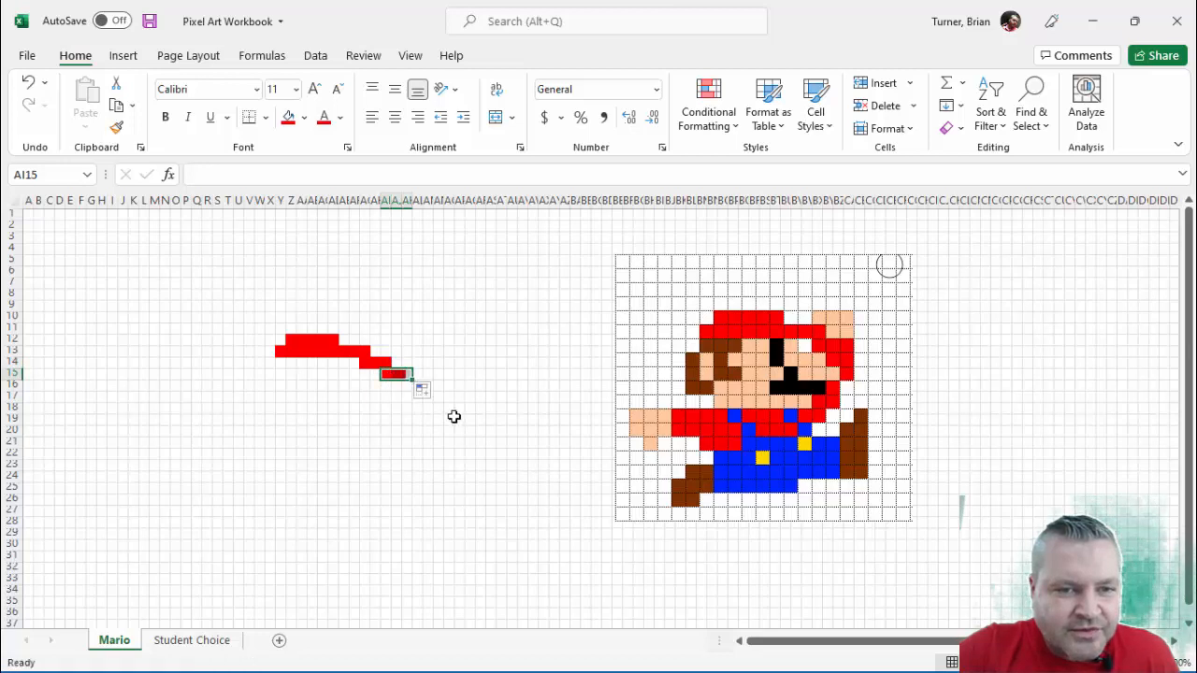
{"action": "left_click", "coordinate": [399, 375]}
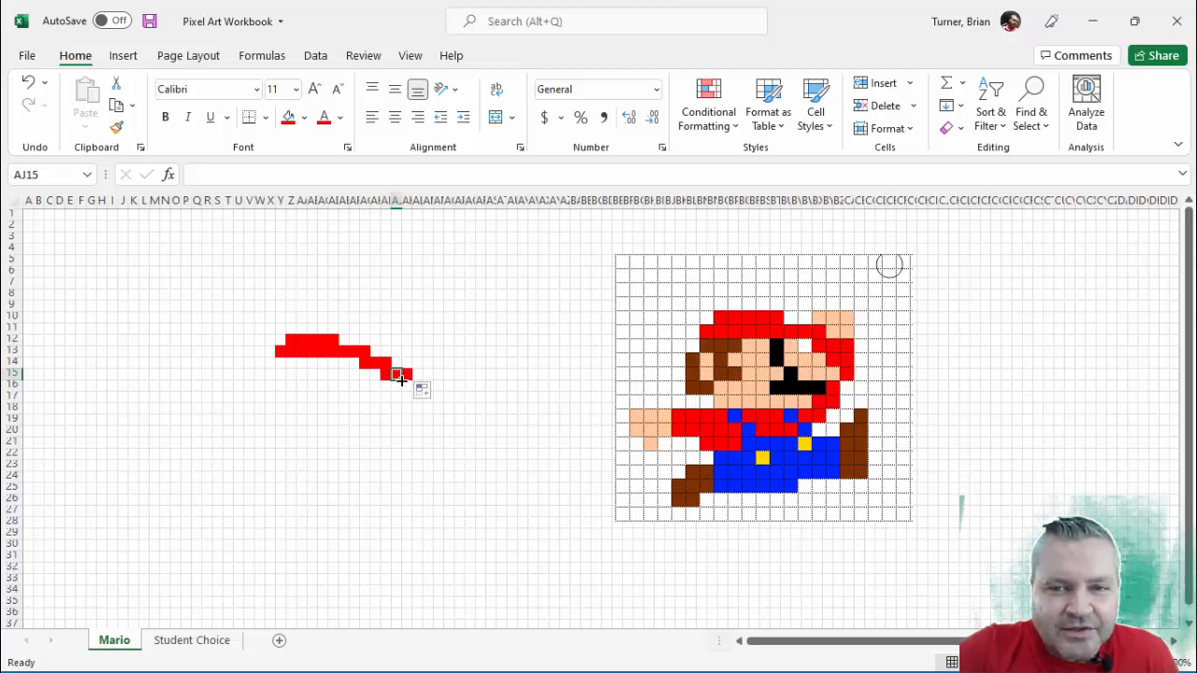
{"action": "mouse_move", "coordinate": [400, 379]}
{"action": "left_mouse_down"}
{"action": "mouse_move", "coordinate": [396, 390]}
{"action": "mouse_move", "coordinate": [414, 391]}
{"action": "left_mouse_up"}
{"action": "left_click", "coordinate": [396, 386]}
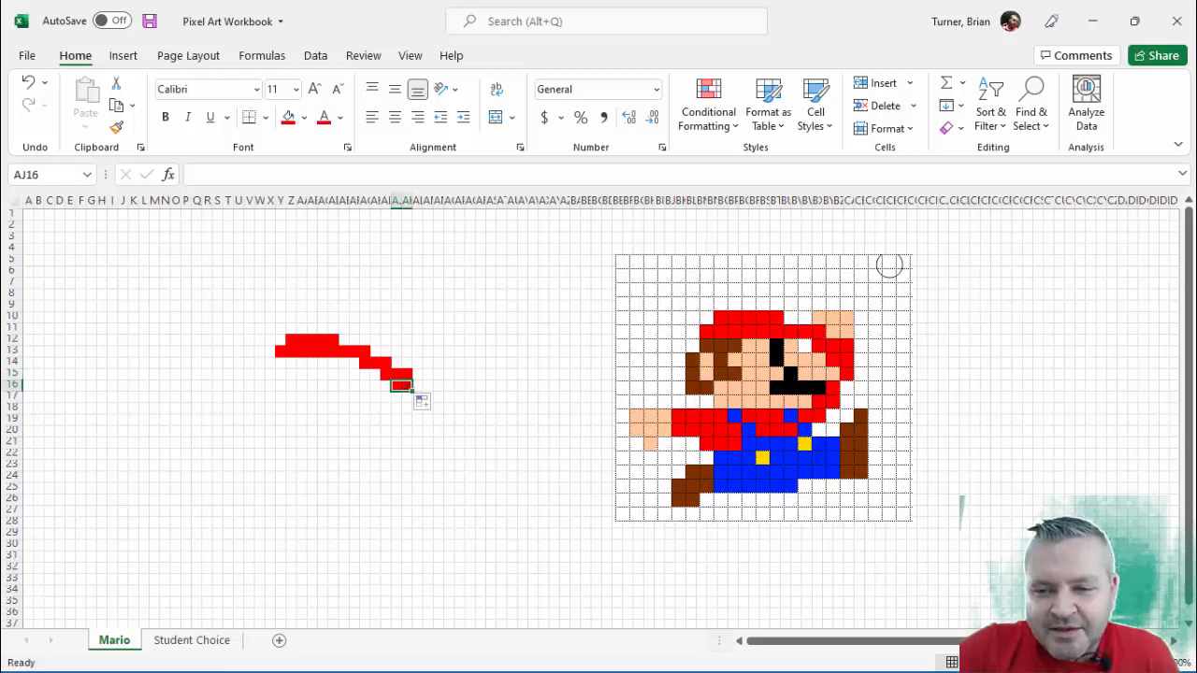
Move the Mario picture closer to the red hat cells so both fit in the enlarged view.
{"action": "scroll", "coordinate": [421, 397], "scroll_direction": "up", "scroll_amount": 2}
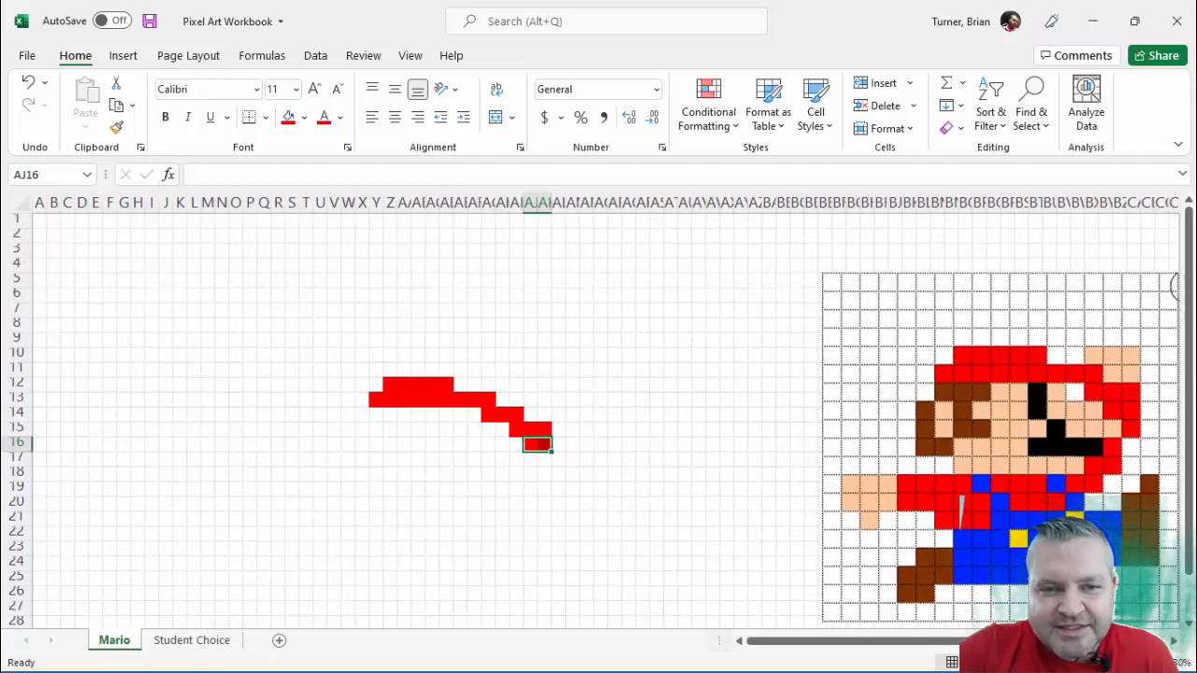
{"action": "left_click", "coordinate": [1010, 584]}
{"action": "left_click_drag", "start_coordinate": [1010, 585], "coordinate": [904, 578]}
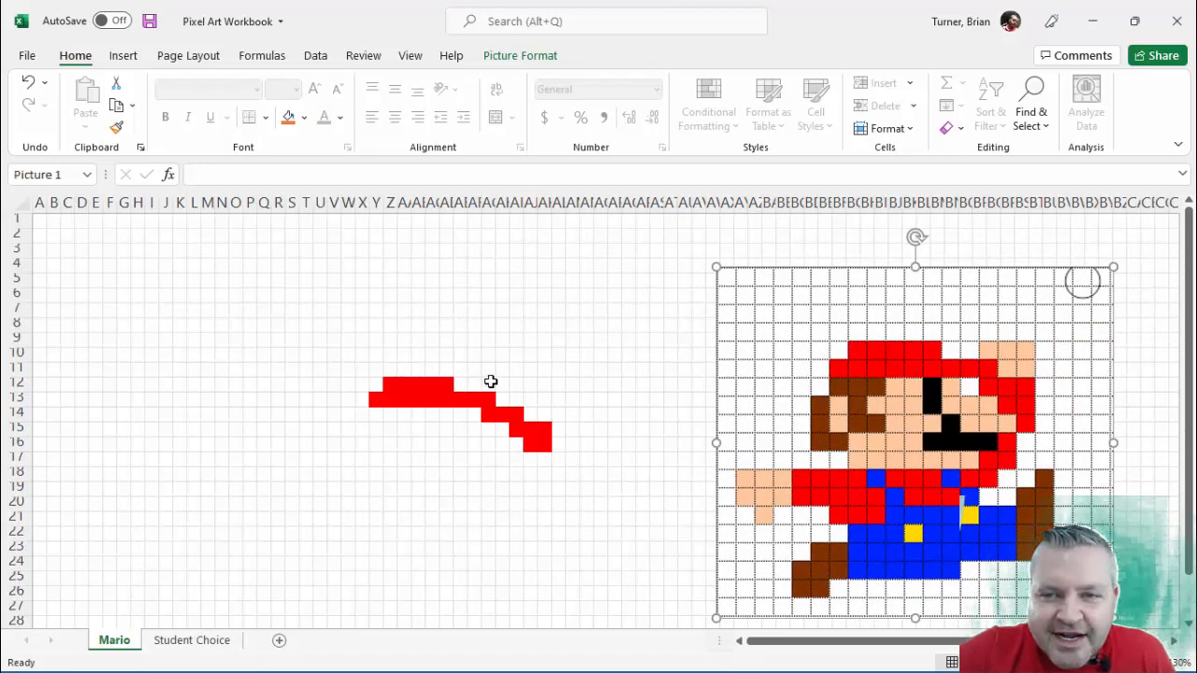
Select cells AG12:AI12 and look through the custom fill colours for the skin tone, without applying one.
{"action": "left_click_drag", "start_coordinate": [491, 381], "coordinate": [512, 381]}
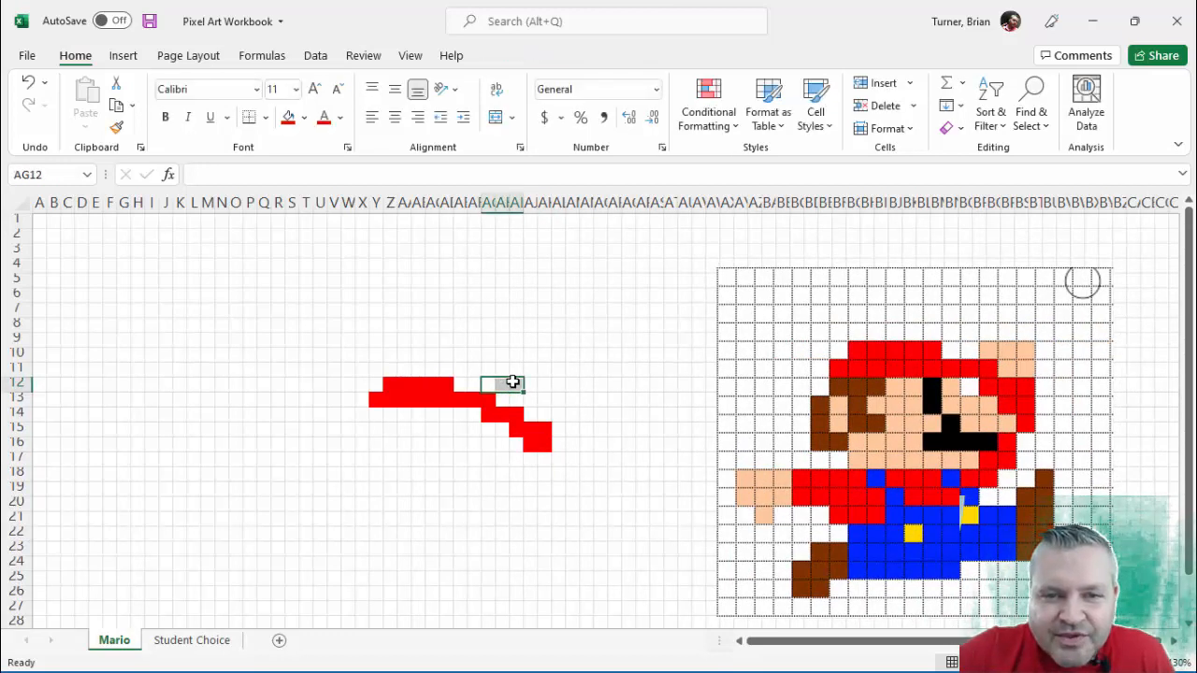
{"action": "left_click", "coordinate": [304, 119]}
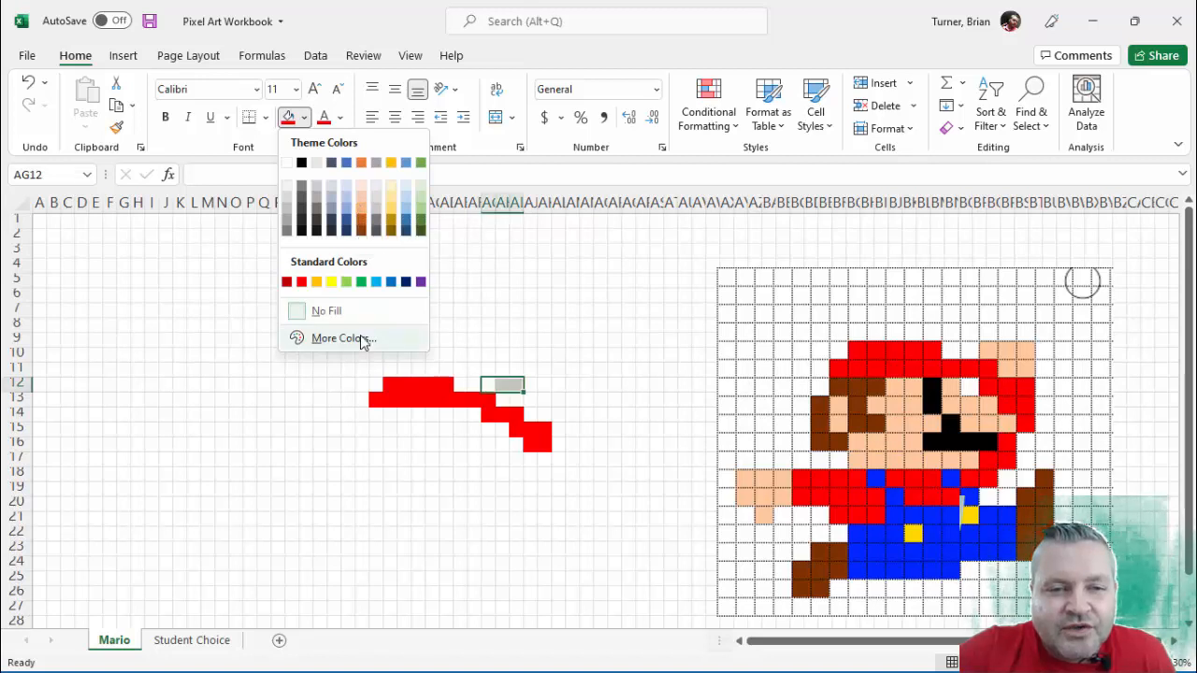
{"action": "key", "text": "Escape"}
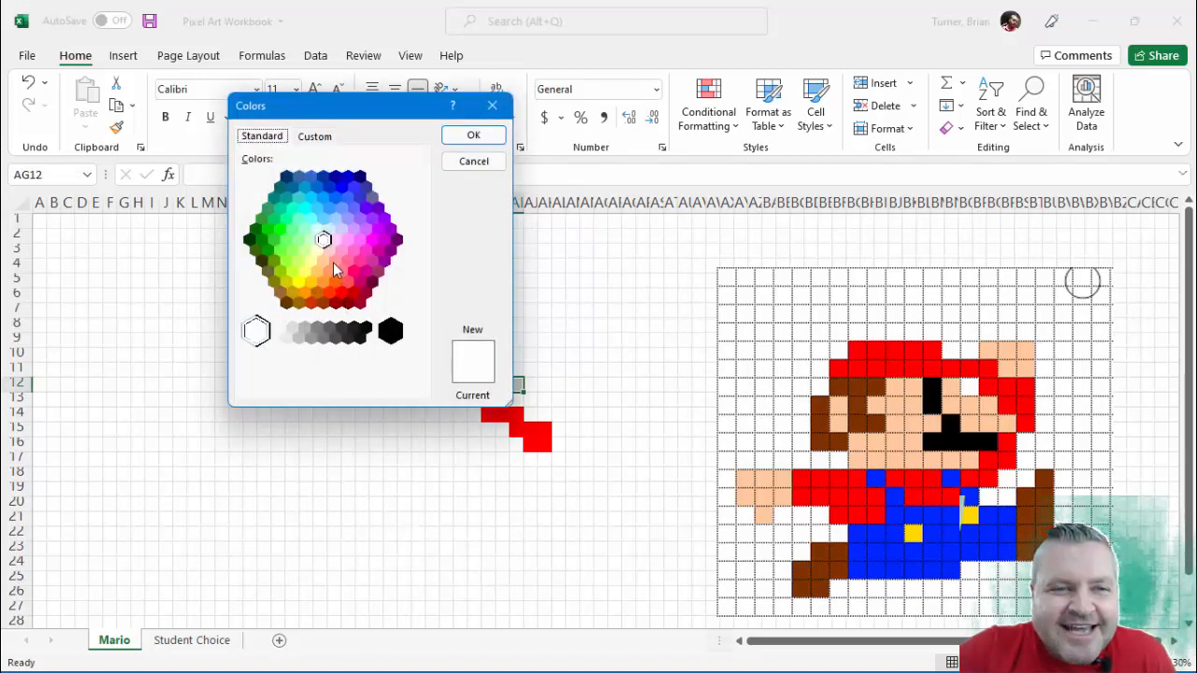
{"action": "left_click", "coordinate": [315, 136]}
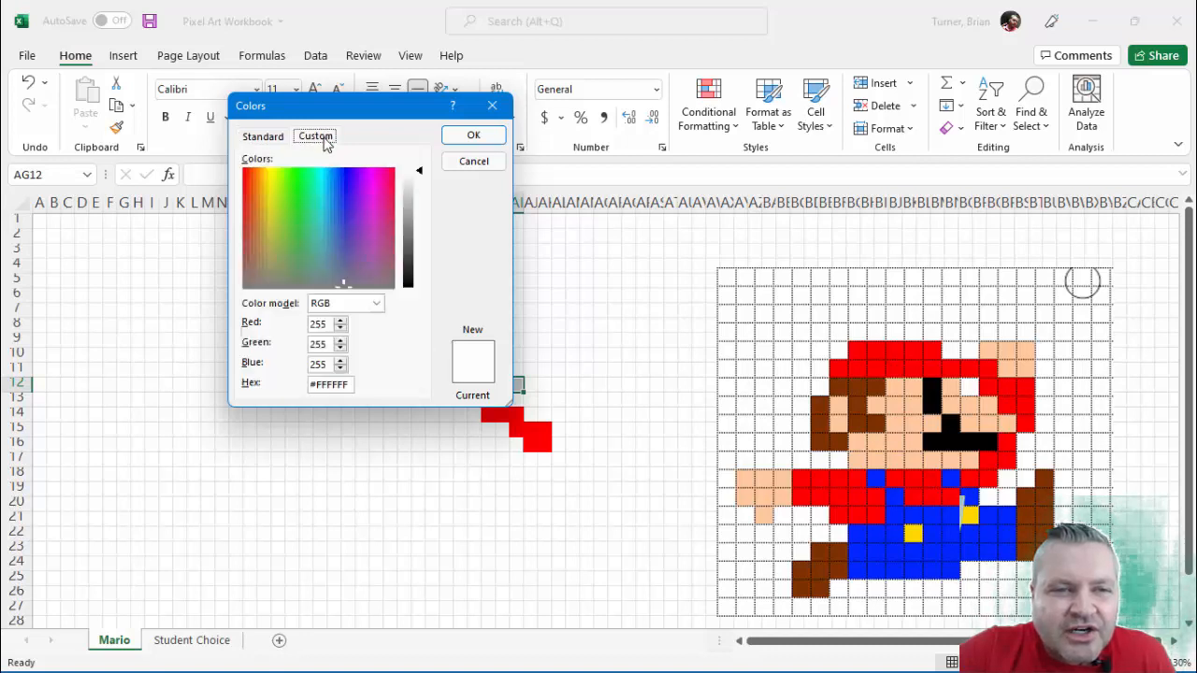
{"action": "left_click_drag", "start_coordinate": [366, 228], "coordinate": [280, 231]}
{"action": "left_click", "coordinate": [473, 162]}
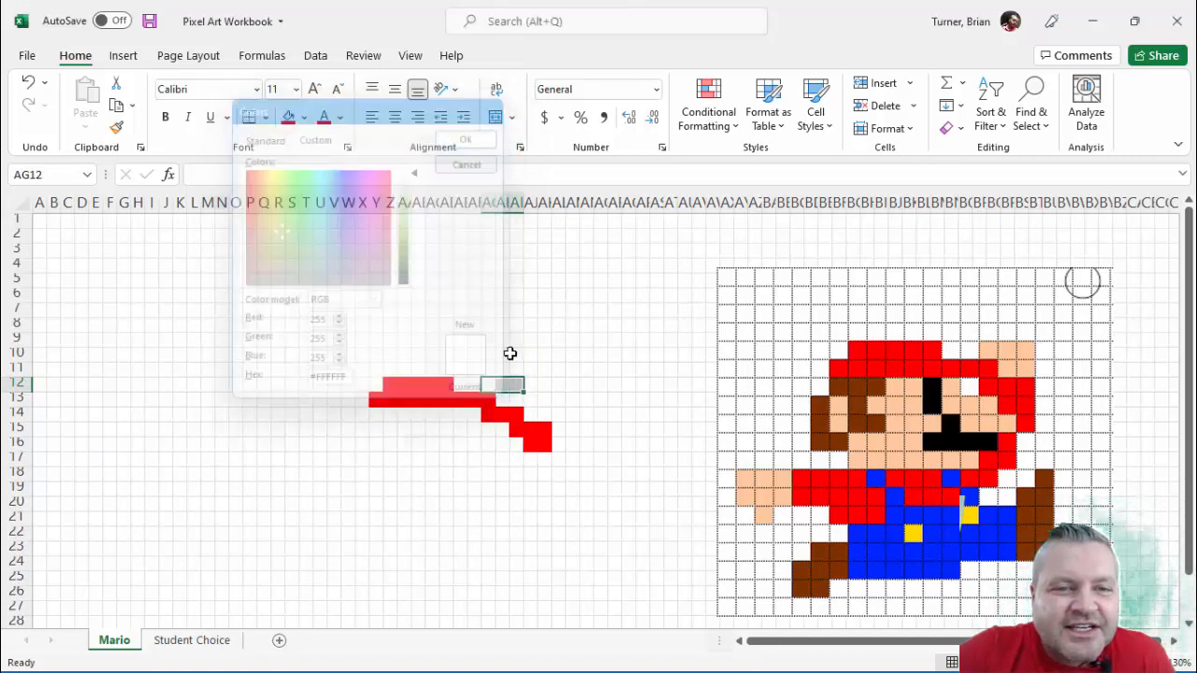
Fill the selected cells AG12:AI12 with a light orange skin tone and extend it down to AH13:AI13 for the raised hand.
{"action": "left_click", "coordinate": [304, 118]}
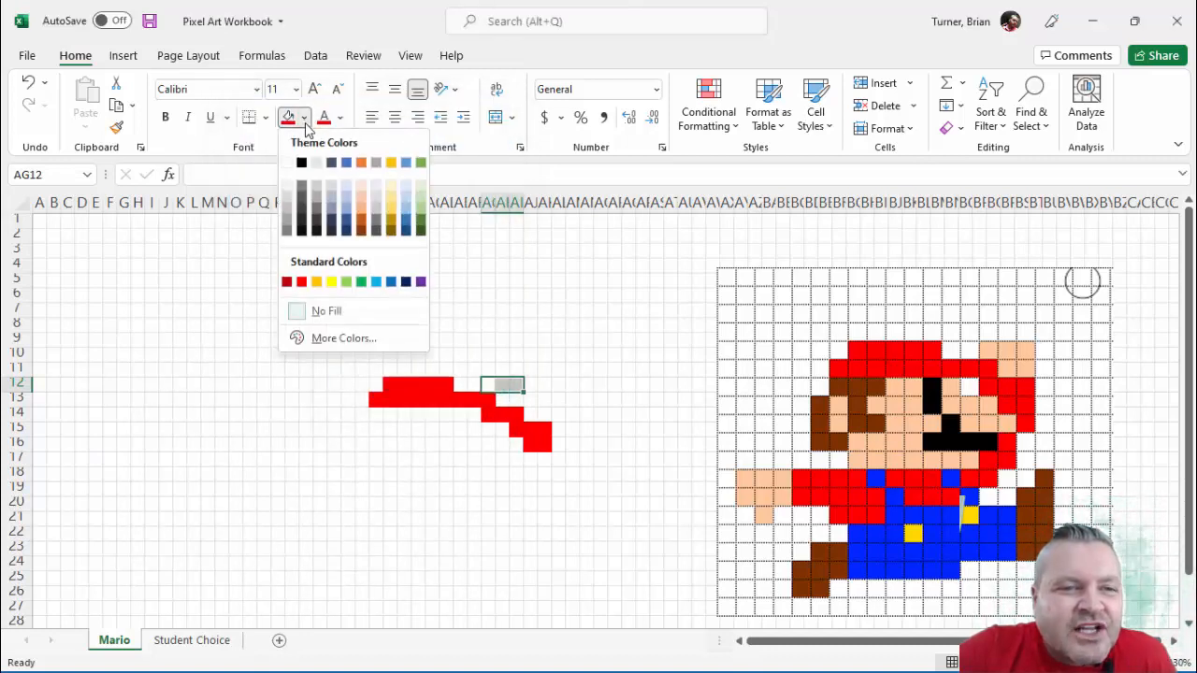
{"action": "left_click", "coordinate": [362, 204]}
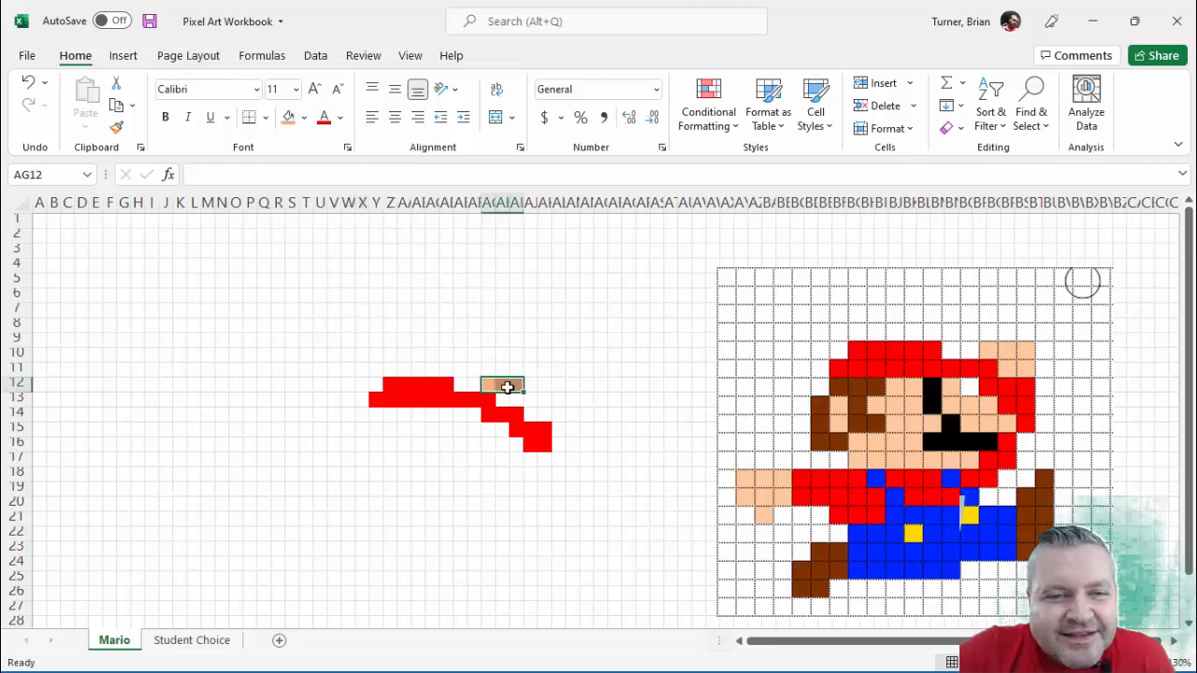
{"action": "left_click_drag", "start_coordinate": [500, 387], "coordinate": [543, 416]}
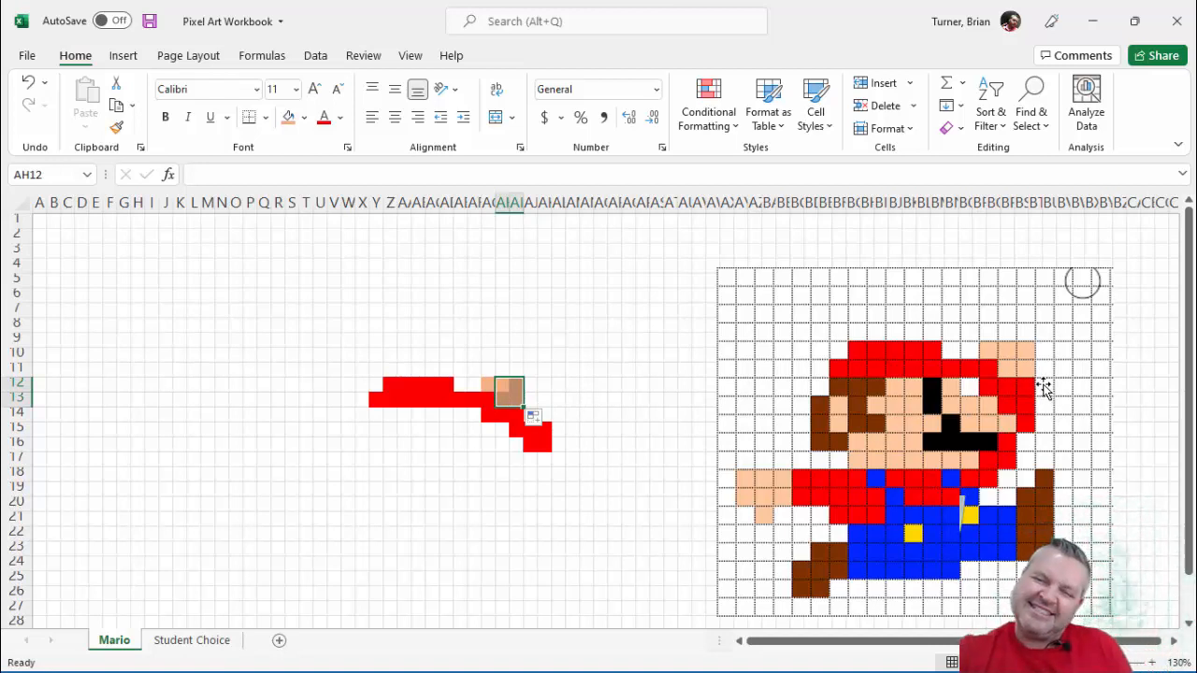
{"action": "left_click", "coordinate": [632, 419]}
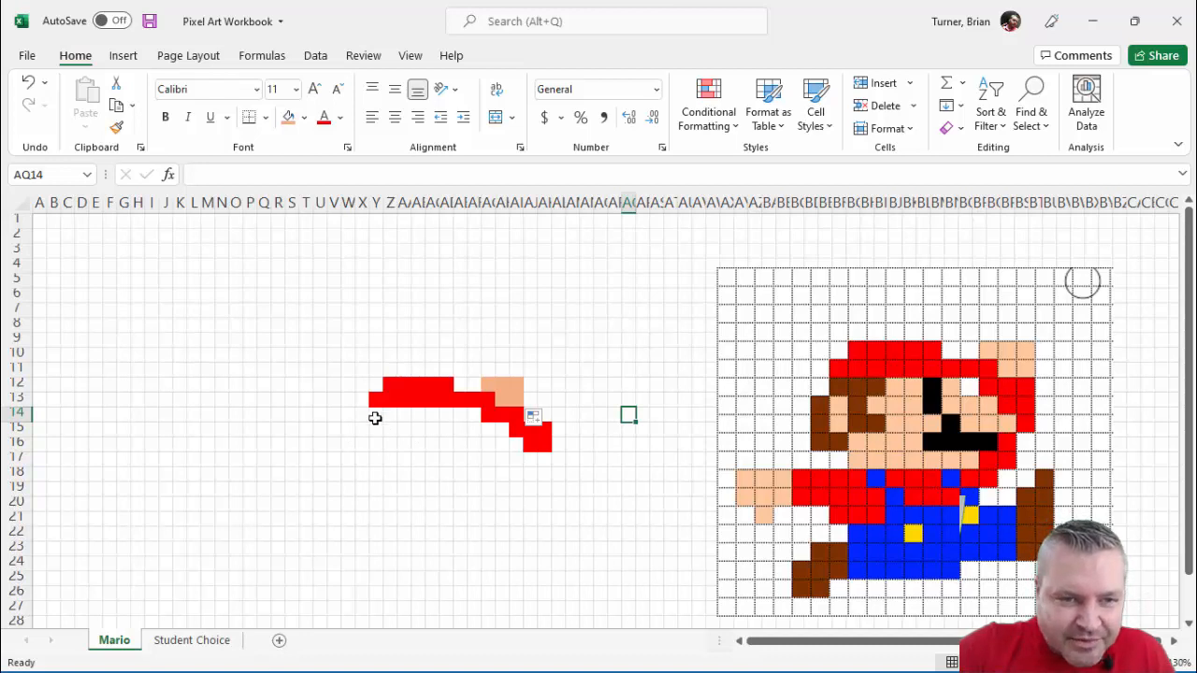
Fill cells Y14:AA14 with dark brown for the hair and extend the brown down through Z15:Z16 and across to AA16.
{"action": "left_click_drag", "start_coordinate": [374, 418], "coordinate": [405, 416]}
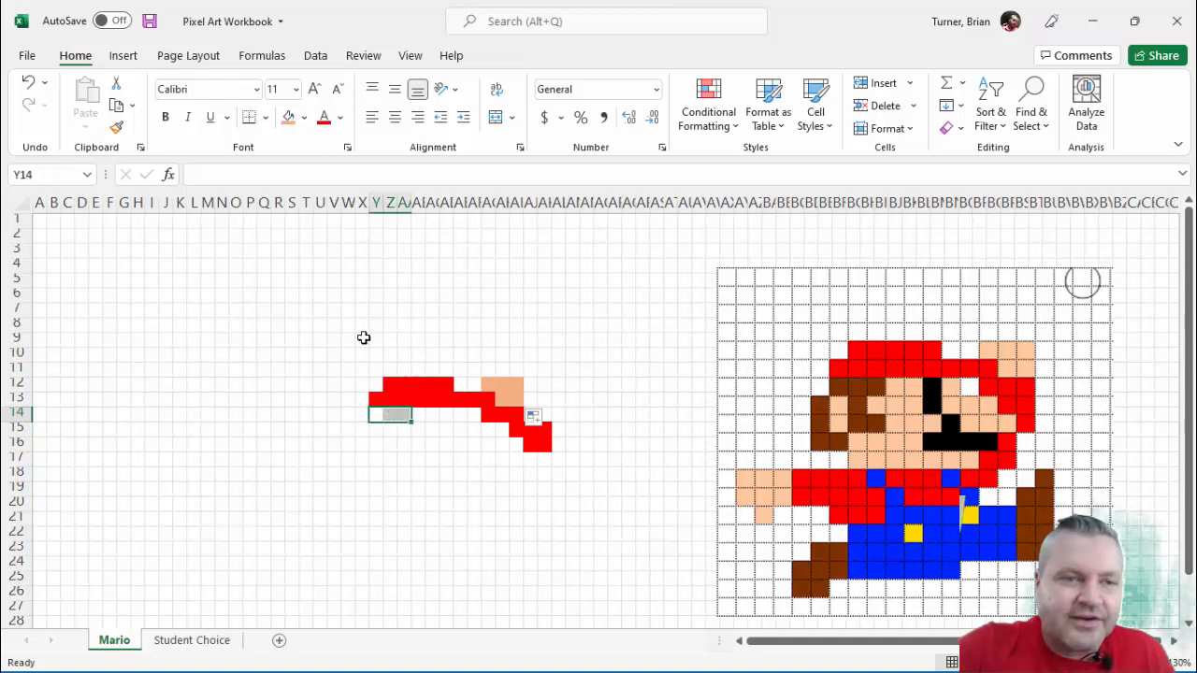
{"action": "left_click", "coordinate": [303, 119]}
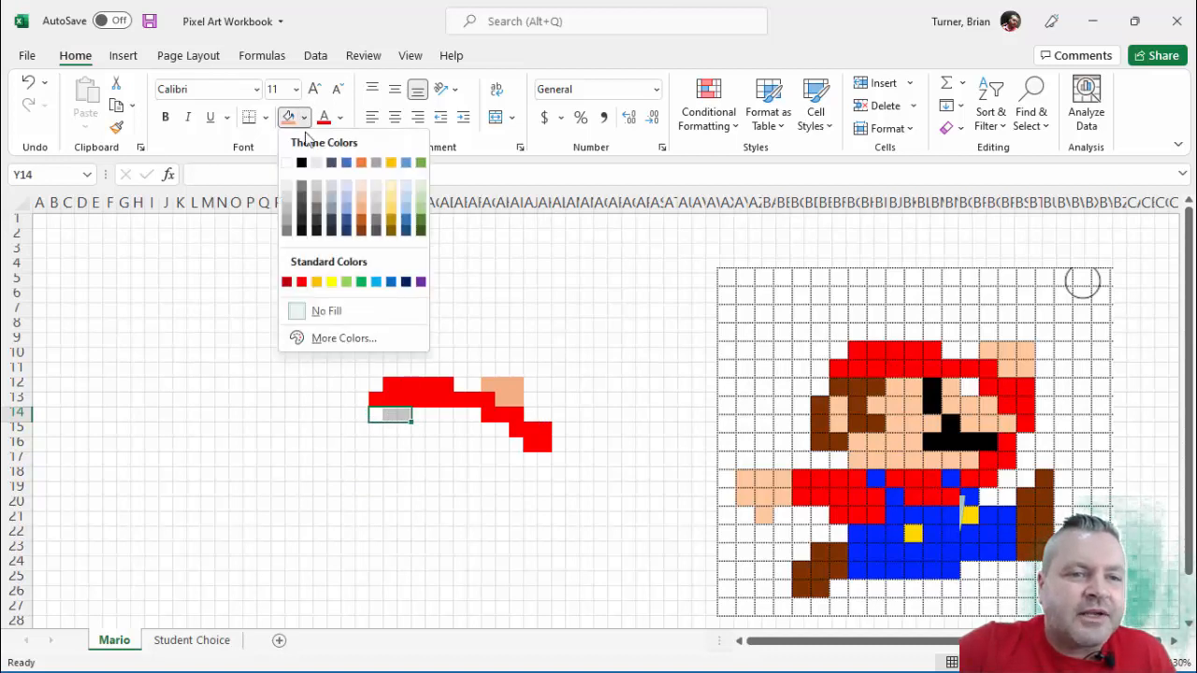
{"action": "left_click", "coordinate": [362, 231]}
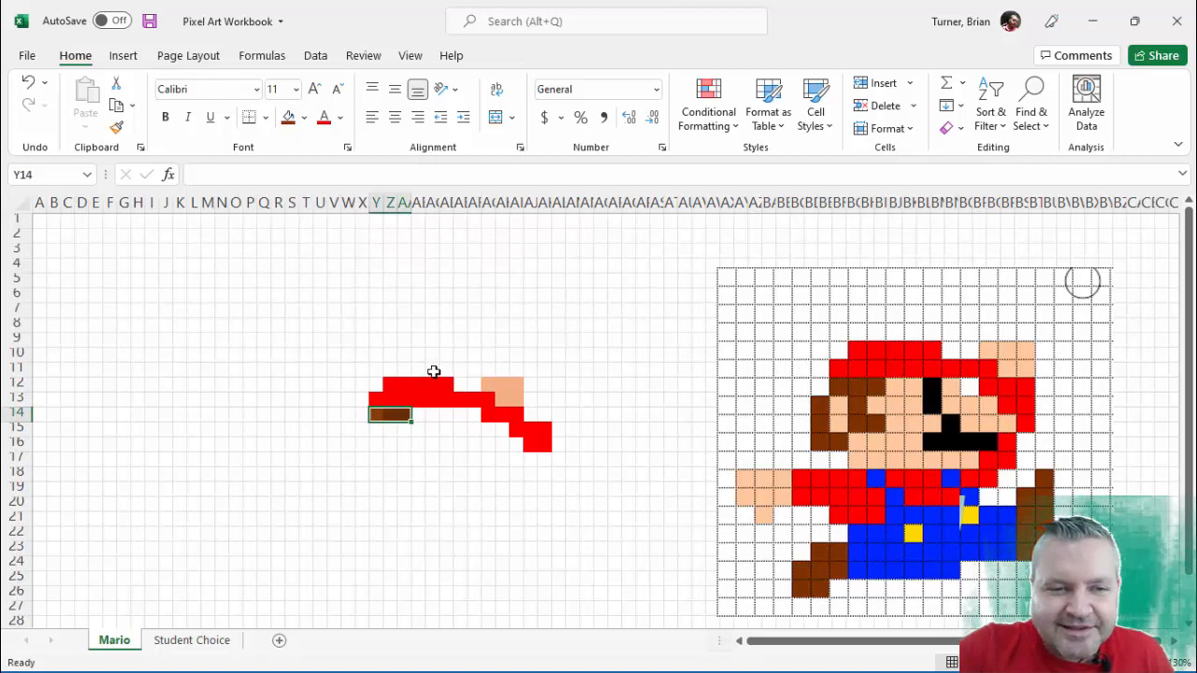
{"action": "left_click", "coordinate": [392, 417]}
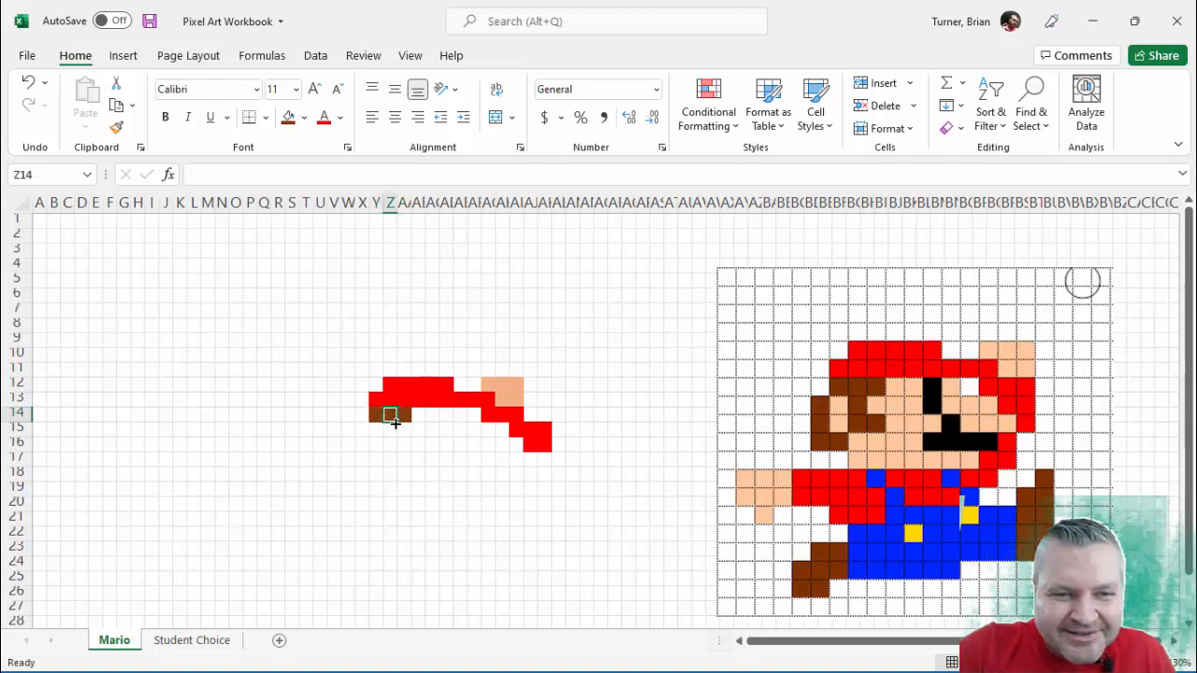
{"action": "left_click_drag", "start_coordinate": [395, 424], "coordinate": [412, 447]}
{"action": "left_click", "coordinate": [390, 443]}
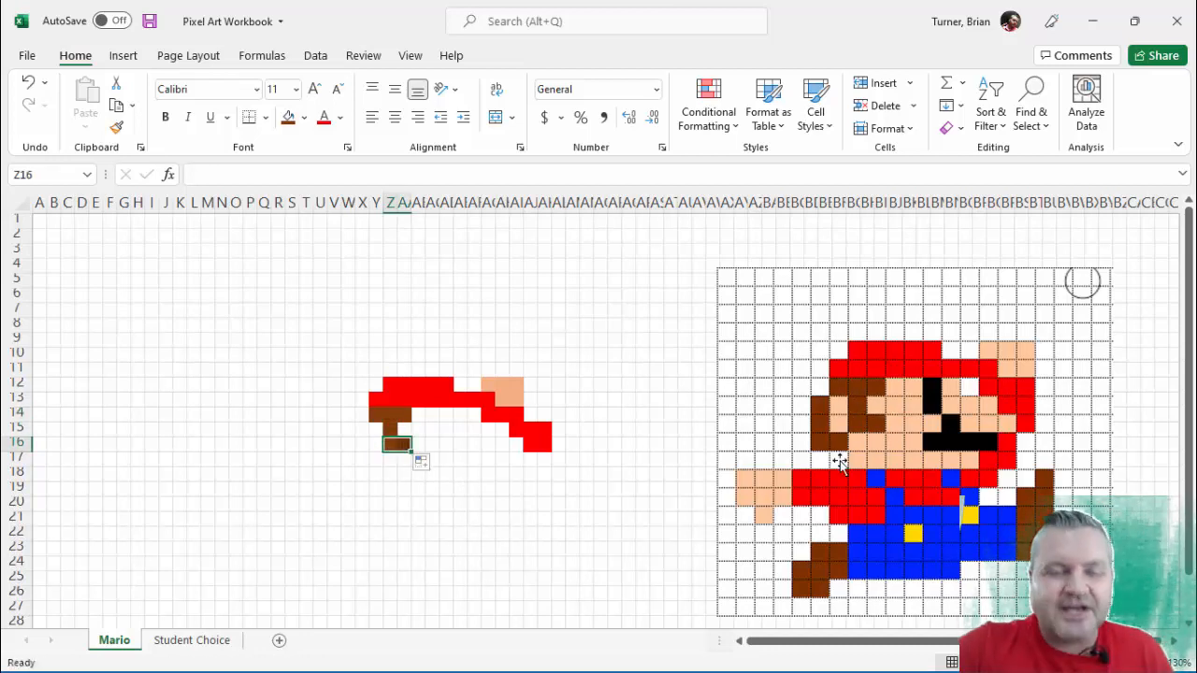
{"action": "left_click", "coordinate": [626, 505]}
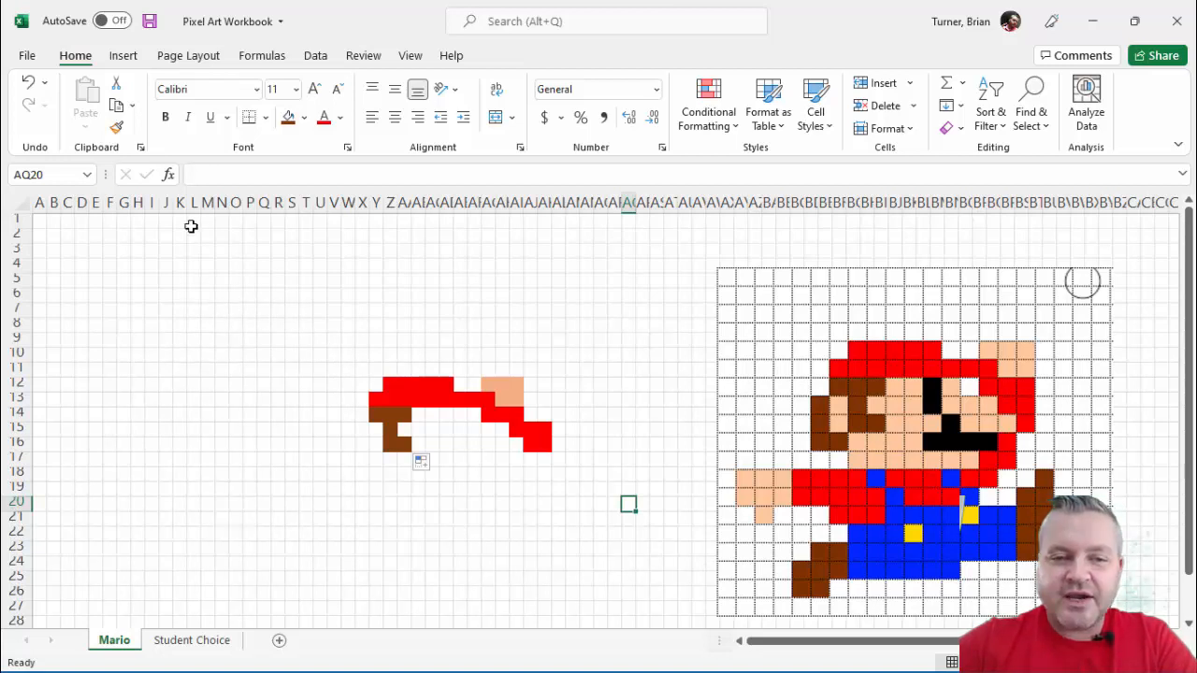
Apply inside borders to the drawing area L3:AT30 so each square cell has a black grid line.
{"action": "mouse_move", "coordinate": [166, 252]}
{"action": "left_mouse_down"}
{"action": "mouse_move", "coordinate": [227, 345]}
{"action": "mouse_move", "coordinate": [721, 605]}
{"action": "mouse_move", "coordinate": [681, 606]}
{"action": "mouse_move", "coordinate": [697, 604]}
{"action": "left_mouse_up"}
{"action": "left_click", "coordinate": [264, 479]}
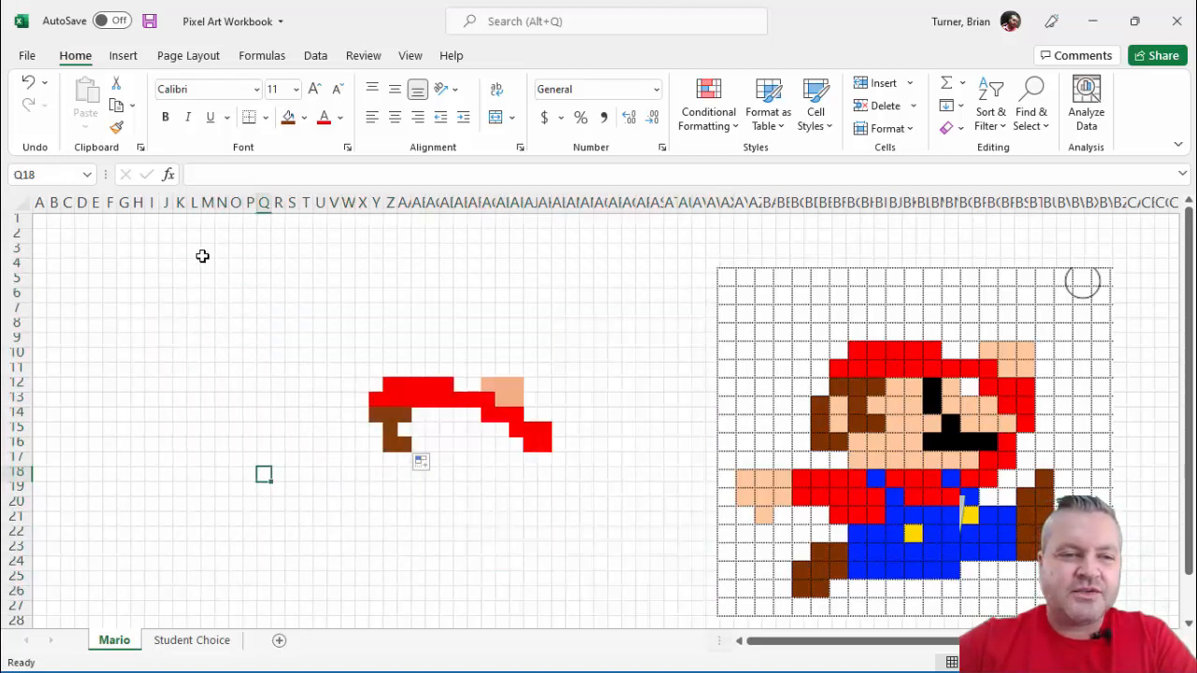
{"action": "left_click_drag", "start_coordinate": [194, 252], "coordinate": [677, 511]}
{"action": "scroll", "coordinate": [542, 460], "scroll_direction": "up", "scroll_amount": 1}
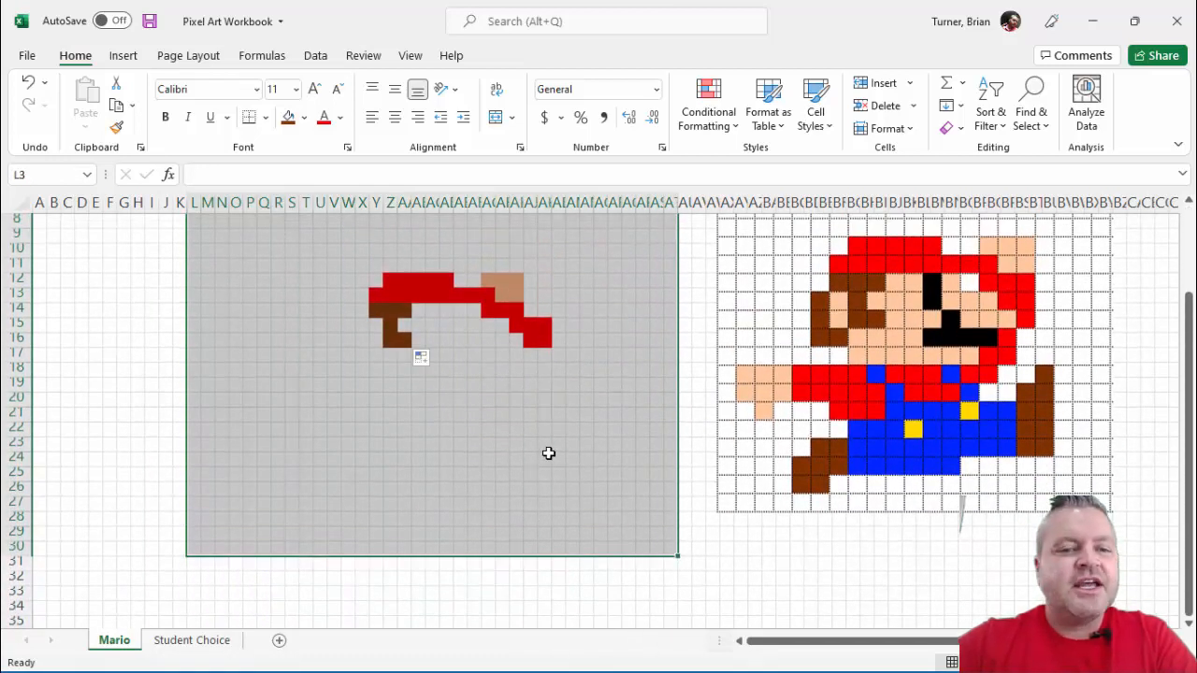
{"action": "right_click", "coordinate": [549, 459]}
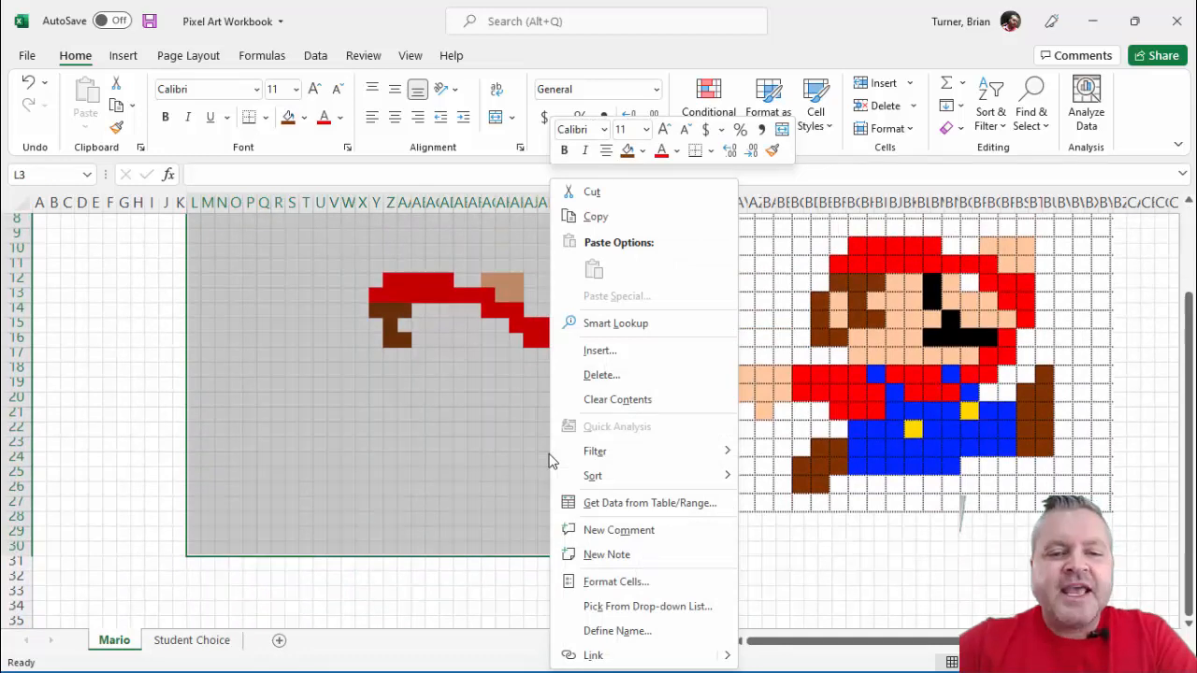
{"action": "scroll", "coordinate": [608, 580], "scroll_direction": "up", "scroll_amount": 3}
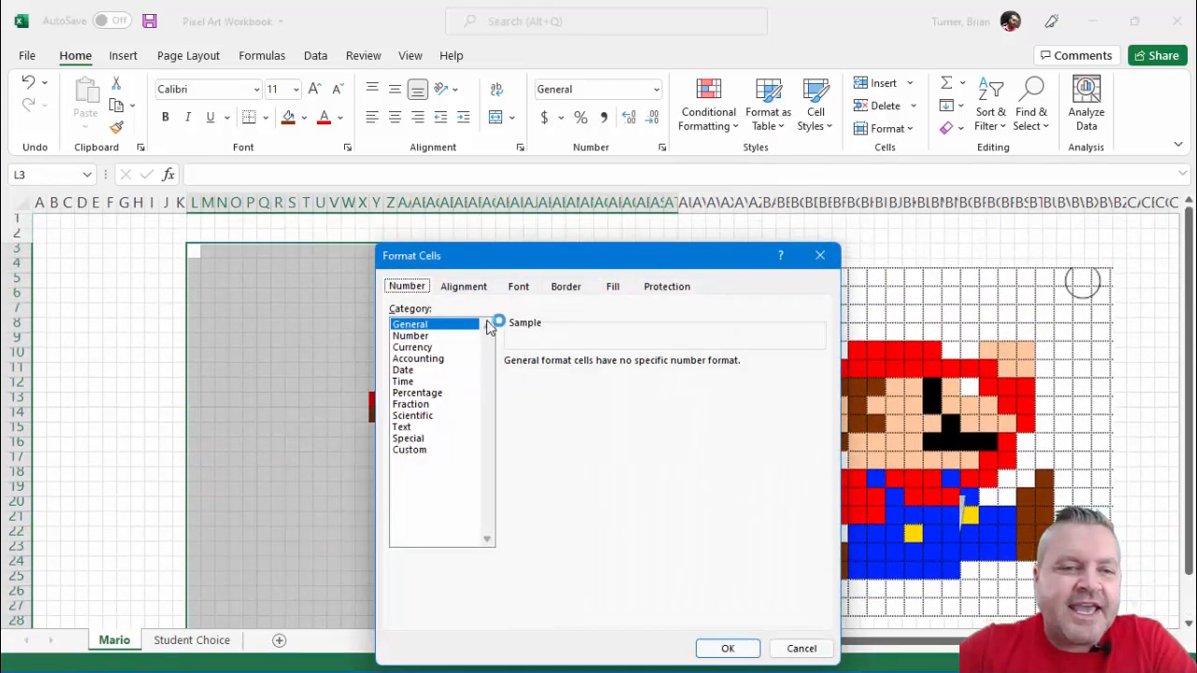
{"action": "left_click", "coordinate": [566, 288]}
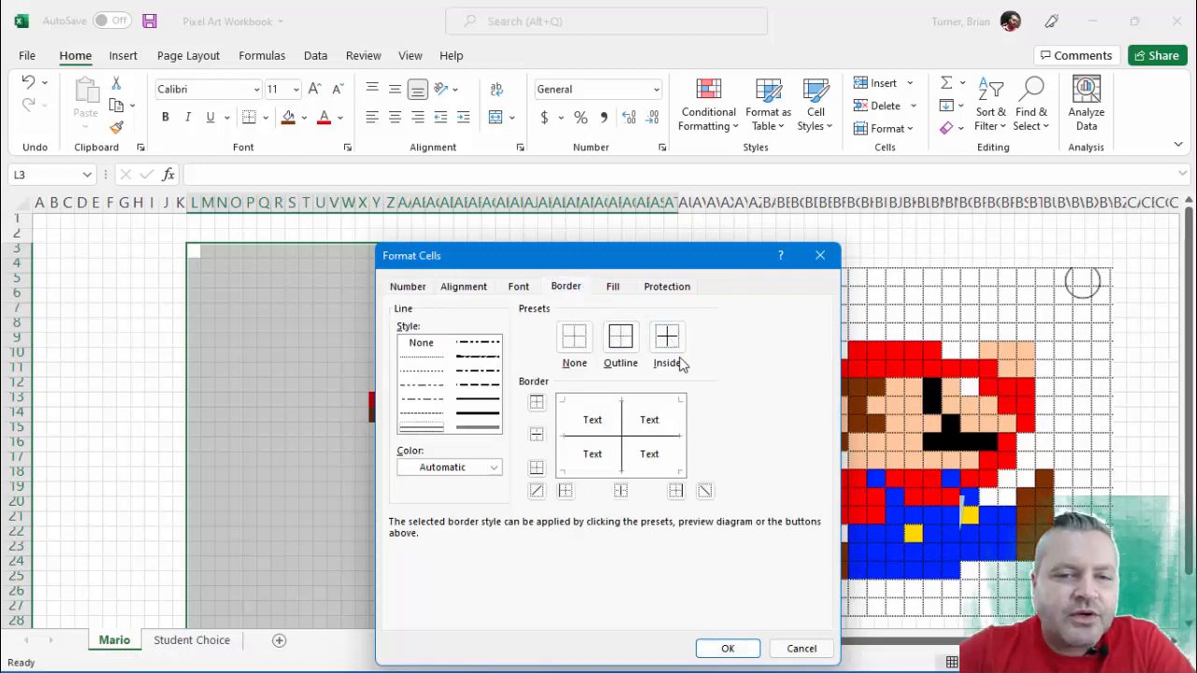
{"action": "left_click", "coordinate": [728, 648]}
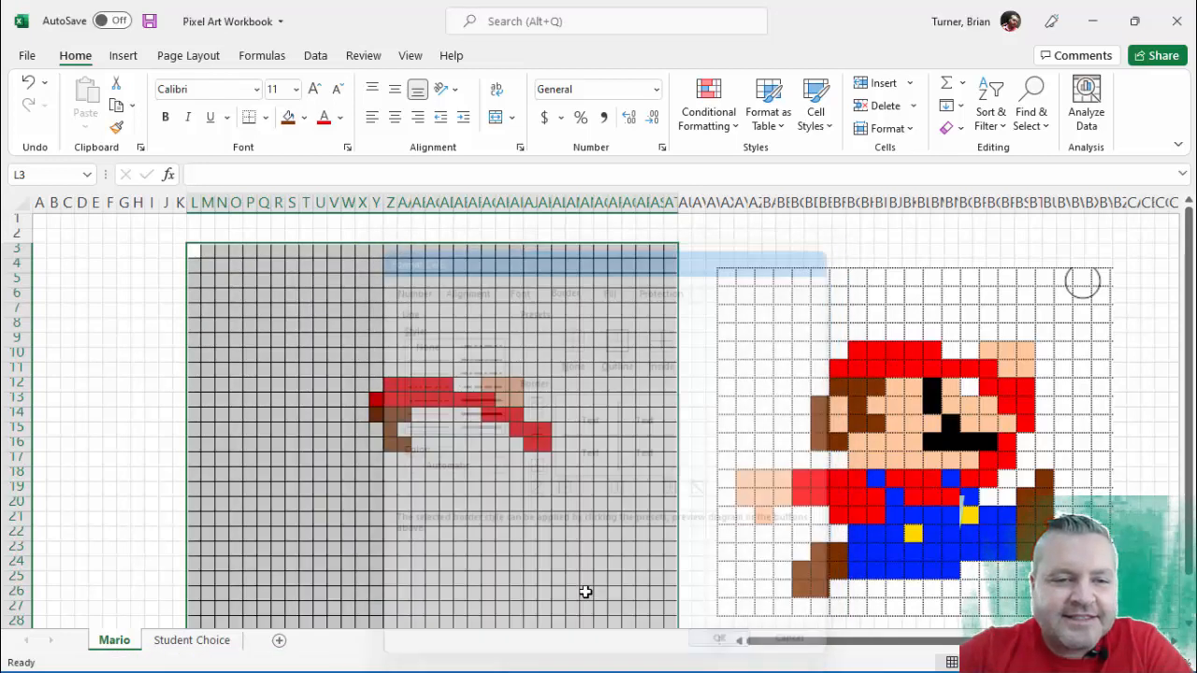
{"action": "left_click", "coordinate": [610, 502]}
{"action": "scroll", "coordinate": [623, 561], "scroll_direction": "down", "scroll_amount": 1}
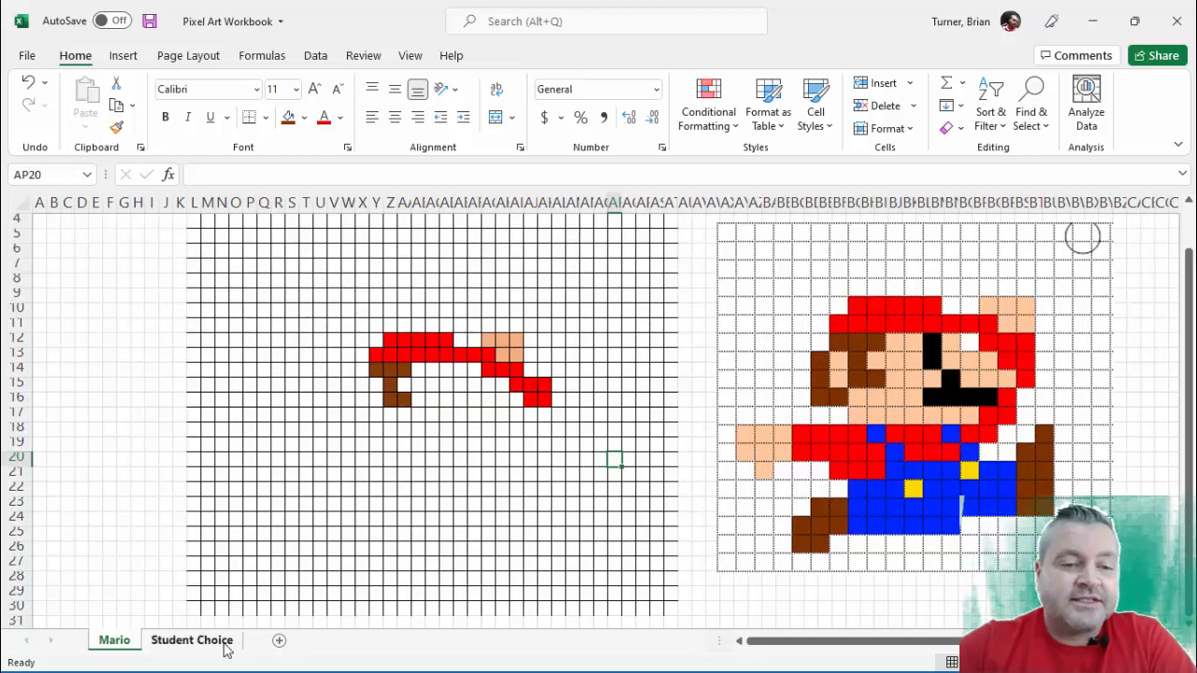
Open the Student Choice sheet and examine its four sample pixel art pictures against the Mario sheet.
{"action": "left_click", "coordinate": [191, 641]}
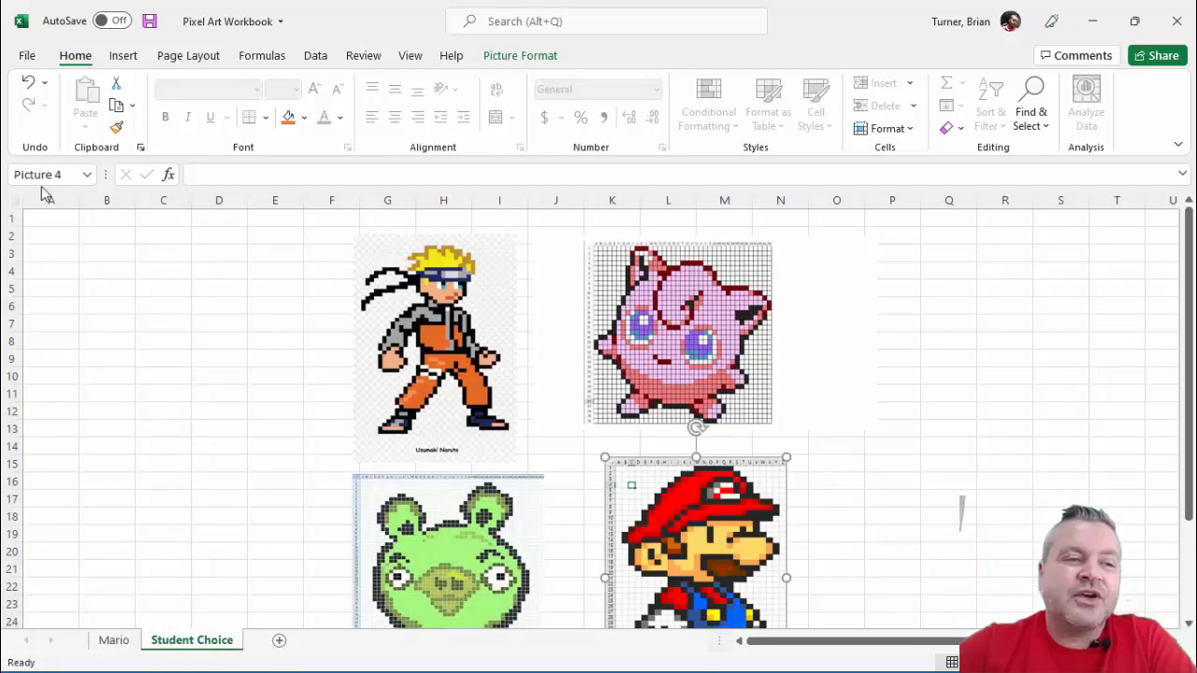
{"action": "left_click", "coordinate": [16, 204]}
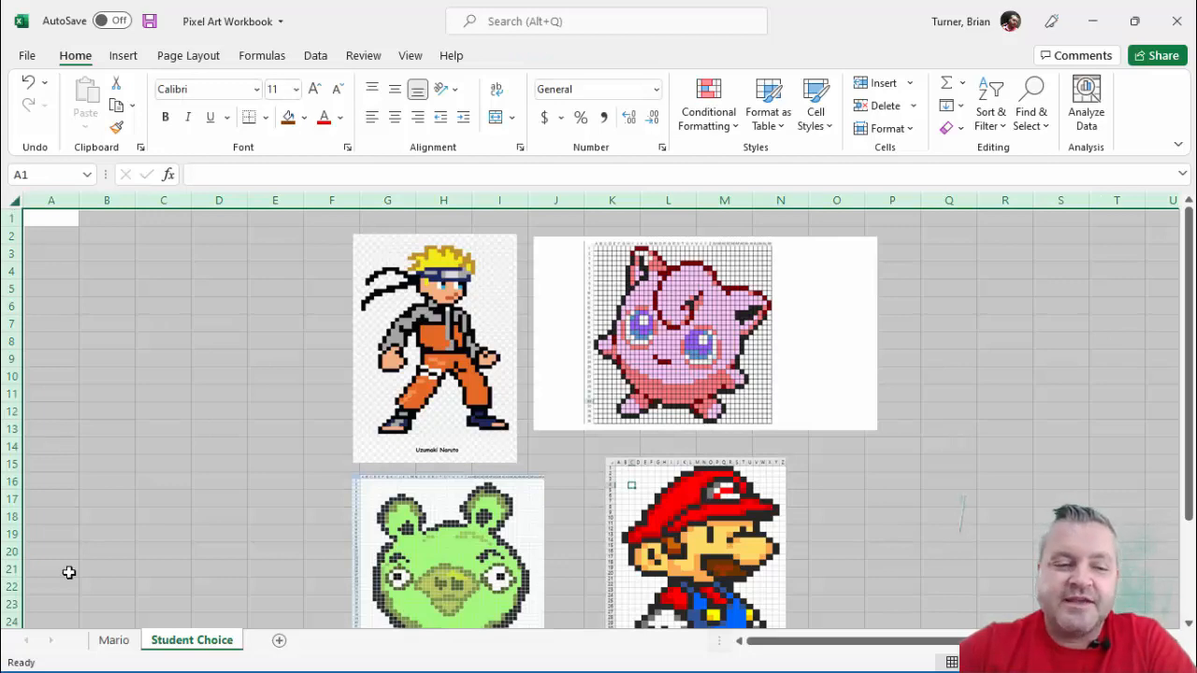
{"action": "left_click", "coordinate": [114, 641]}
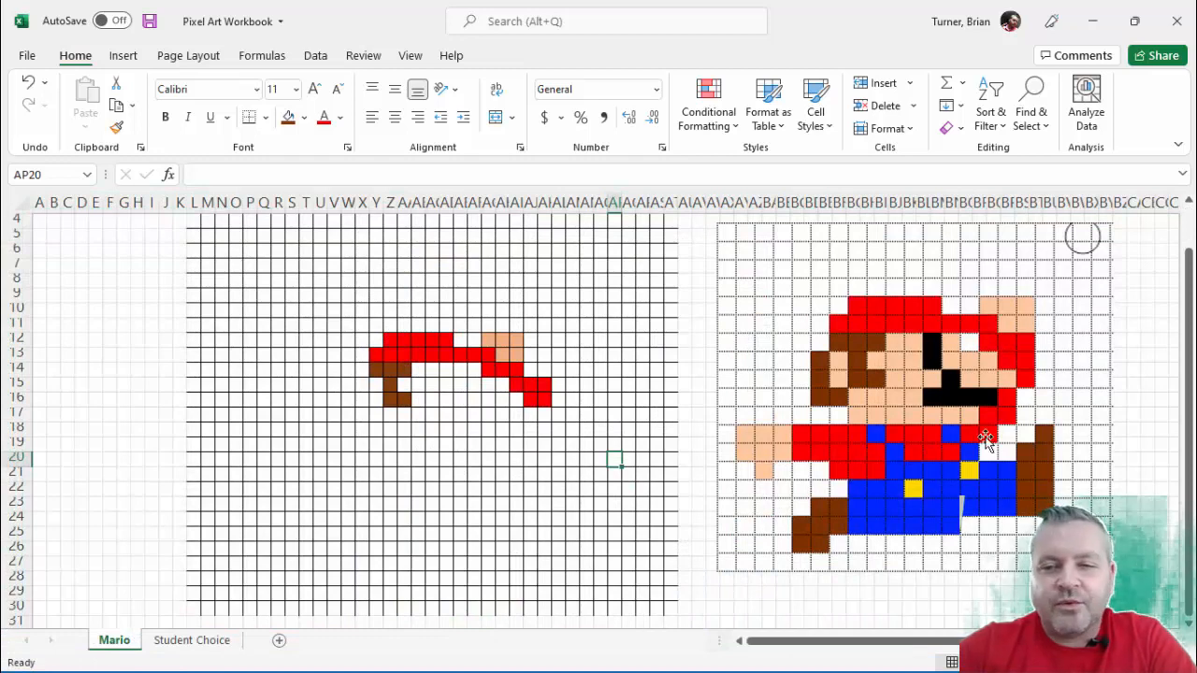
{"action": "left_click", "coordinate": [184, 643]}
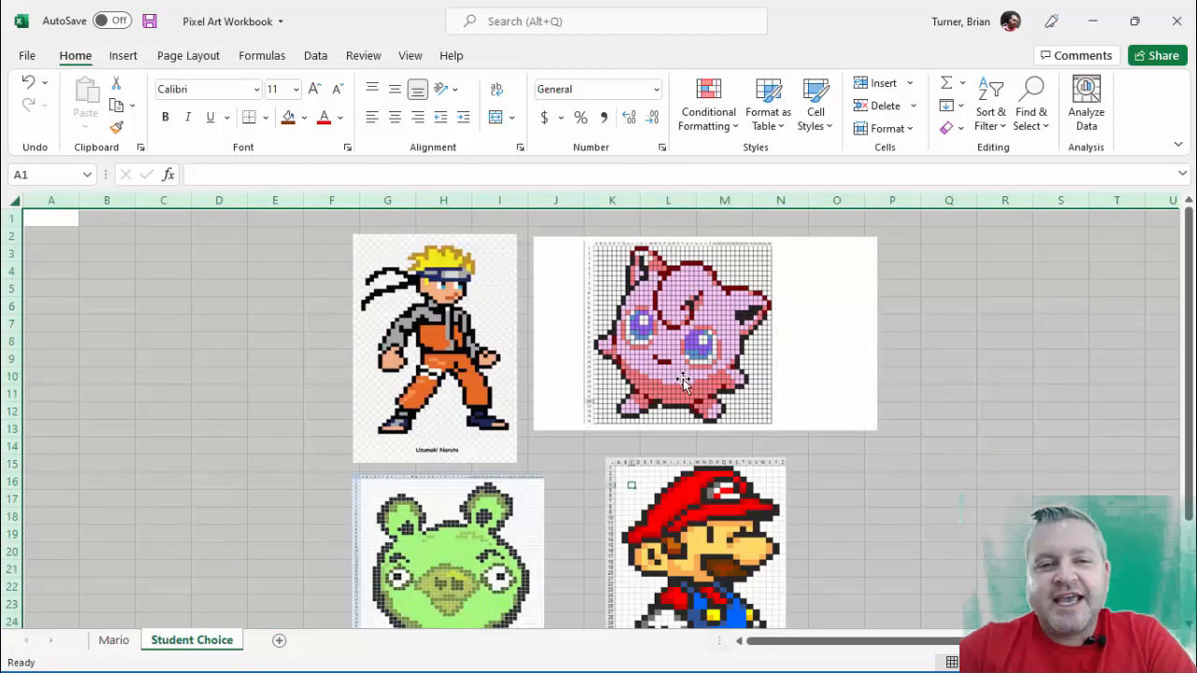
{"action": "left_click", "coordinate": [565, 378]}
{"action": "left_click", "coordinate": [465, 404]}
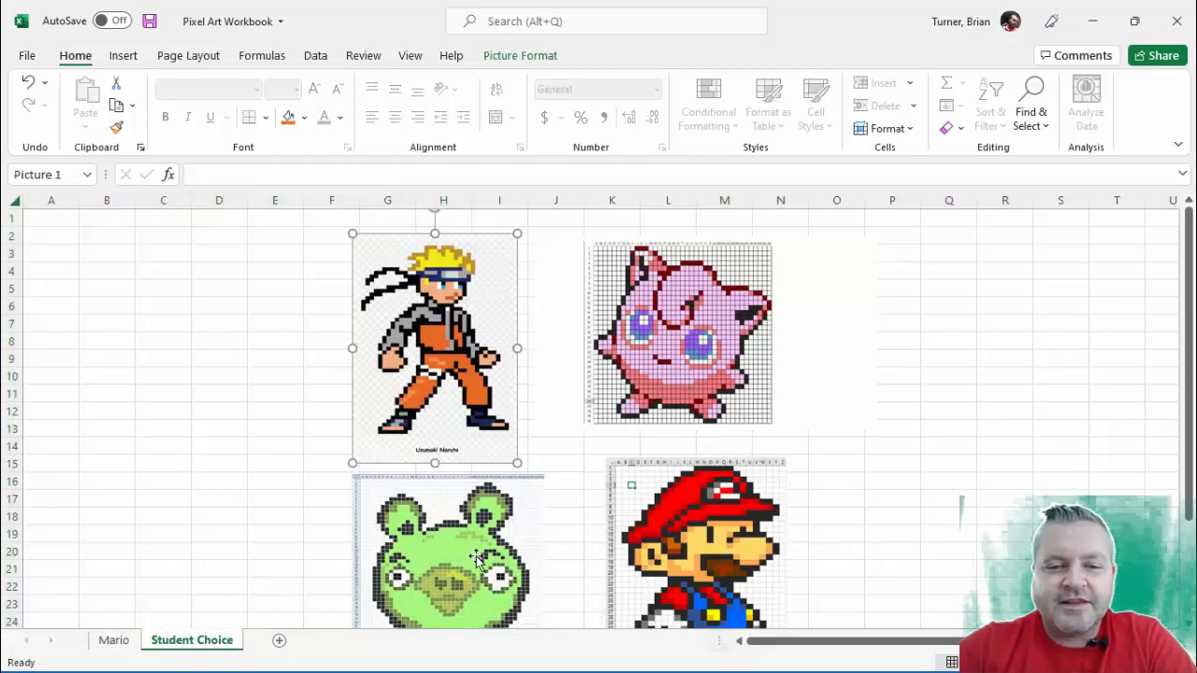
{"action": "left_click", "coordinate": [475, 559]}
{"action": "left_click", "coordinate": [753, 559]}
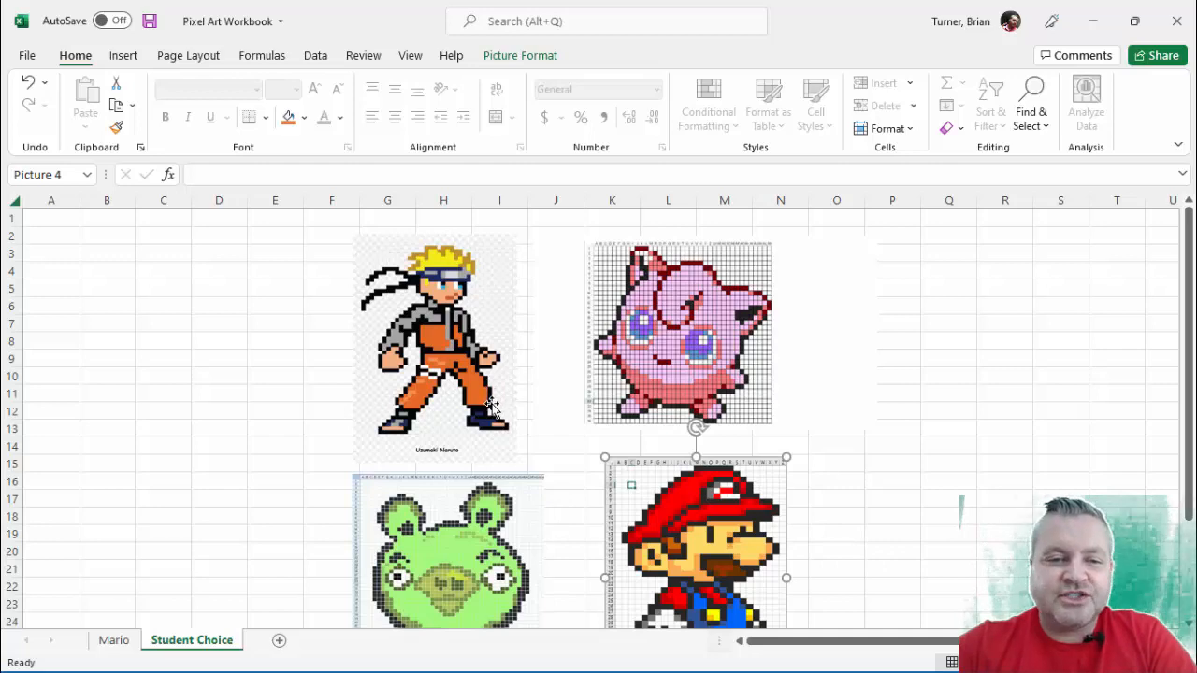
Delete the Naruto, green pig and Mario pictures from the Student Choice sheet, keeping only the pink character.
{"action": "left_click", "coordinate": [497, 418]}
{"action": "key", "text": "Delete"}
{"action": "left_click", "coordinate": [514, 552]}
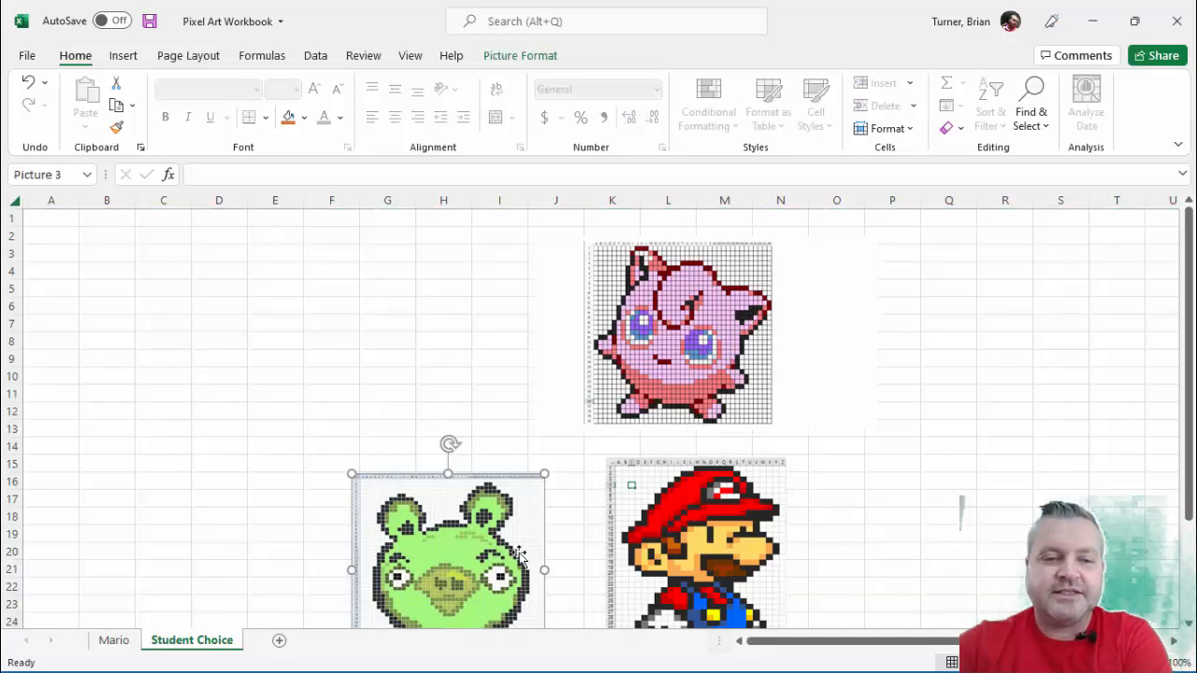
{"action": "key", "text": "Delete"}
{"action": "left_click", "coordinate": [659, 542]}
{"action": "key", "text": "Delete"}
Move the pink character picture lower and enlarge it so it spans roughly columns I to Q and rows 5 to 19.
{"action": "left_click", "coordinate": [690, 421]}
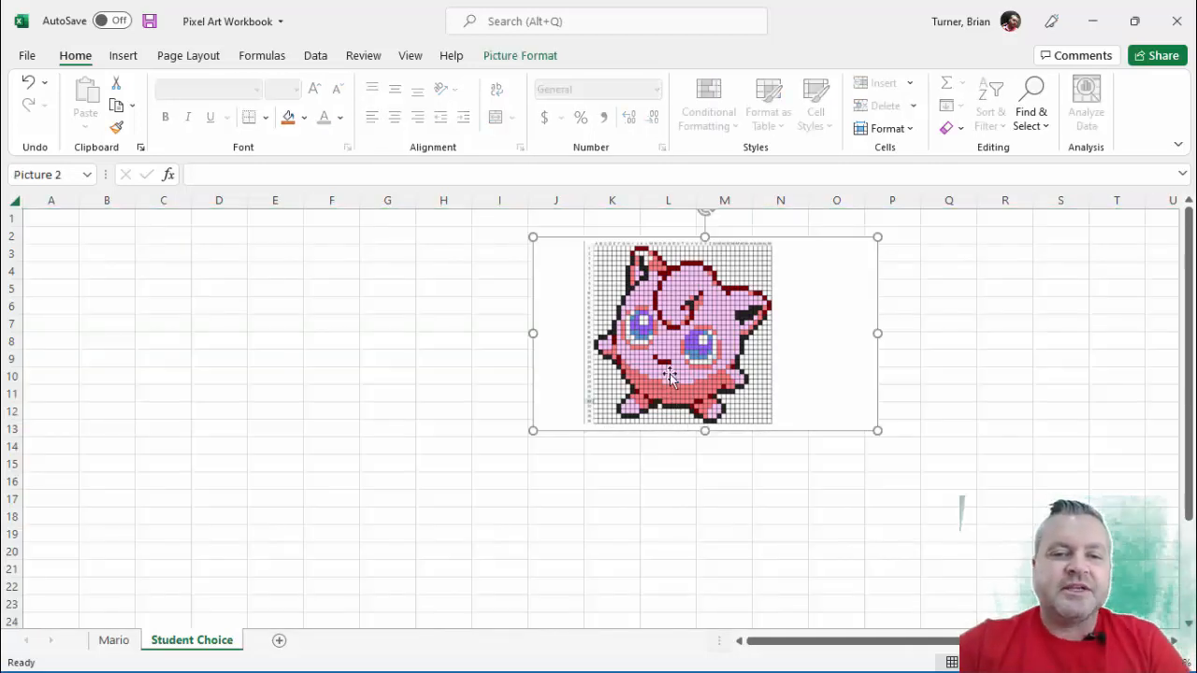
{"action": "left_click_drag", "start_coordinate": [665, 369], "coordinate": [661, 480]}
{"action": "left_click_drag", "start_coordinate": [528, 348], "coordinate": [393, 269]}
{"action": "left_click_drag", "start_coordinate": [623, 430], "coordinate": [705, 453]}
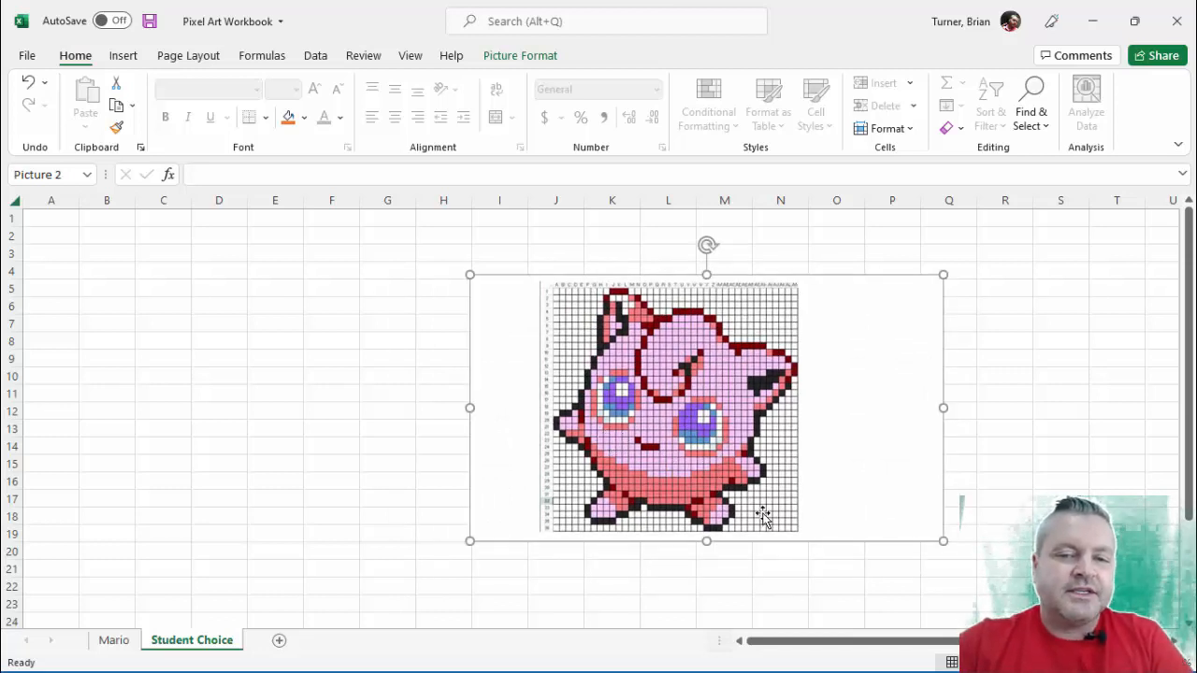
{"action": "left_click", "coordinate": [109, 645]}
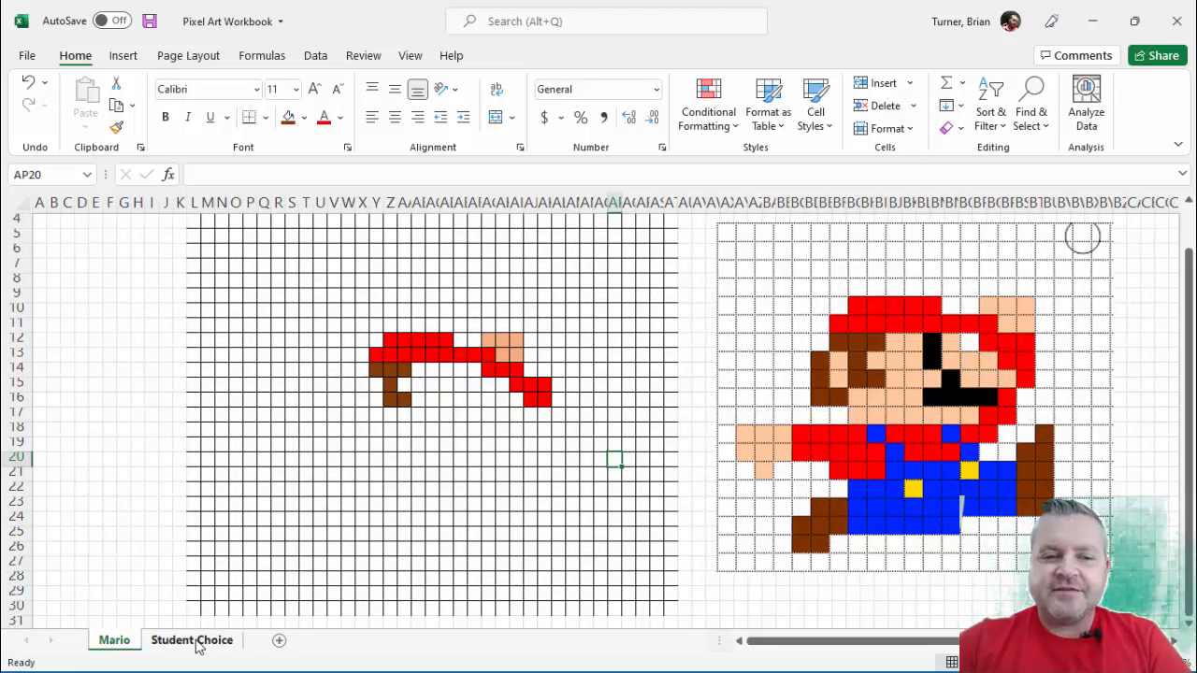
{"action": "left_click", "coordinate": [194, 642]}
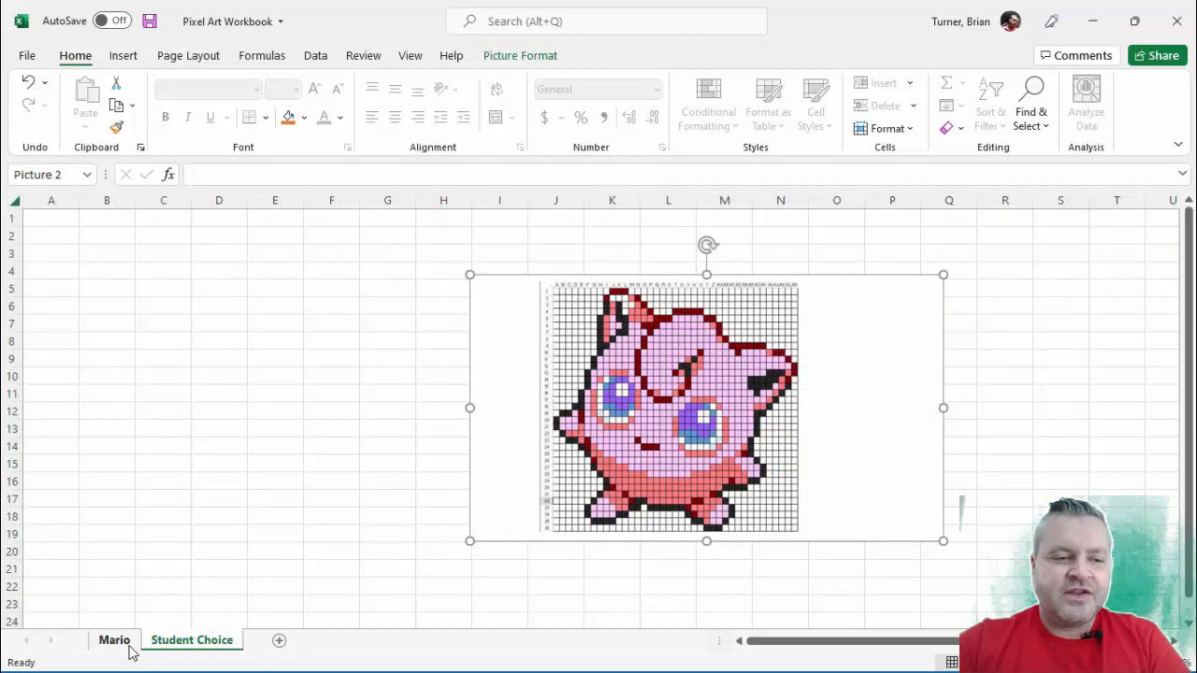
{"action": "left_click", "coordinate": [129, 645]}
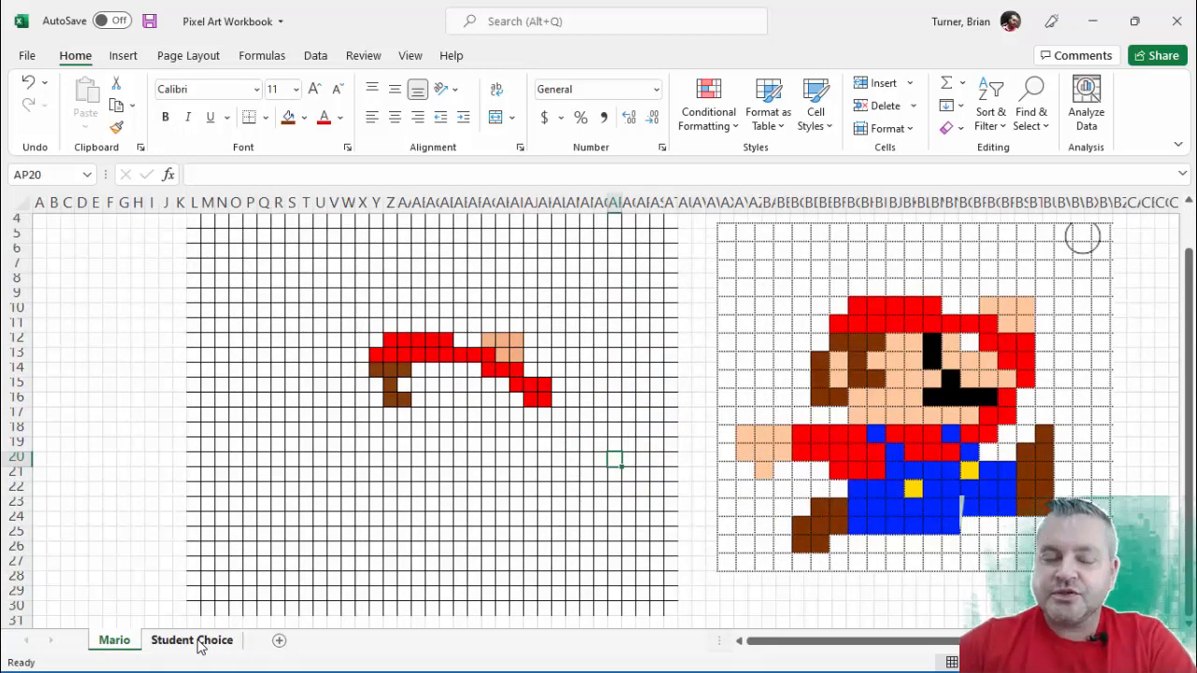
{"action": "left_click", "coordinate": [197, 641]}
{"action": "left_click", "coordinate": [123, 641]}
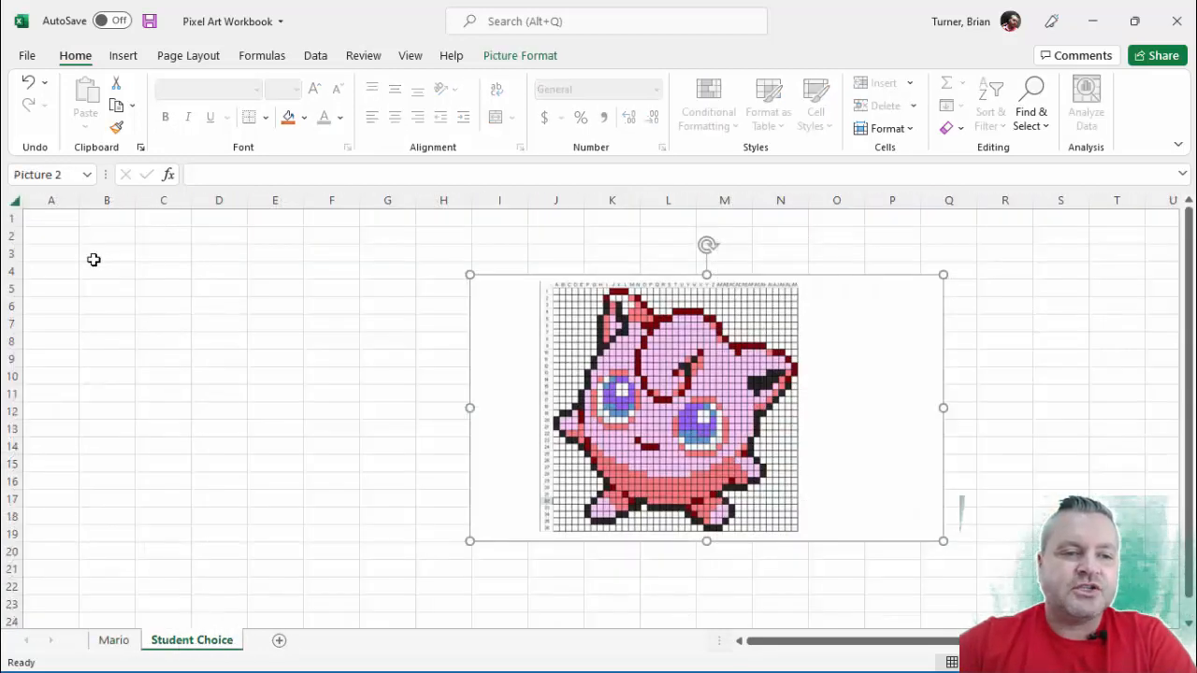
Apply outline and inside borders to cells B3:G19 beside the picture in the Student Choice sheet.
{"action": "left_click_drag", "start_coordinate": [94, 260], "coordinate": [383, 536]}
{"action": "right_click", "coordinate": [291, 407]}
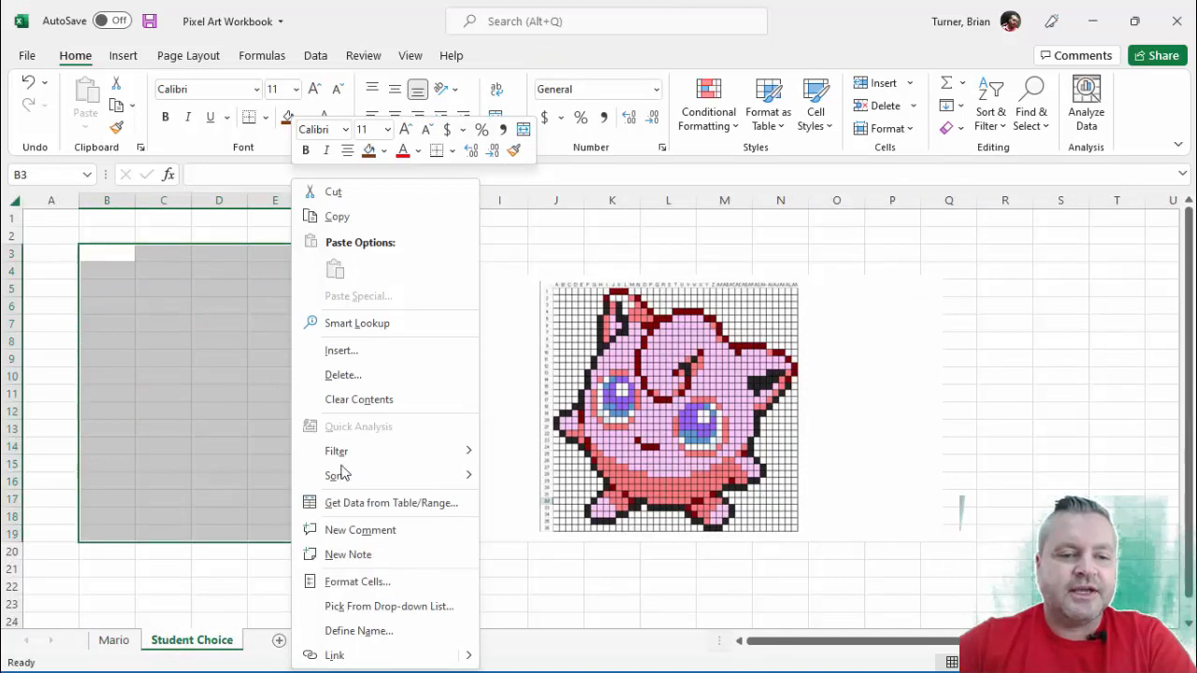
{"action": "left_click", "coordinate": [383, 582]}
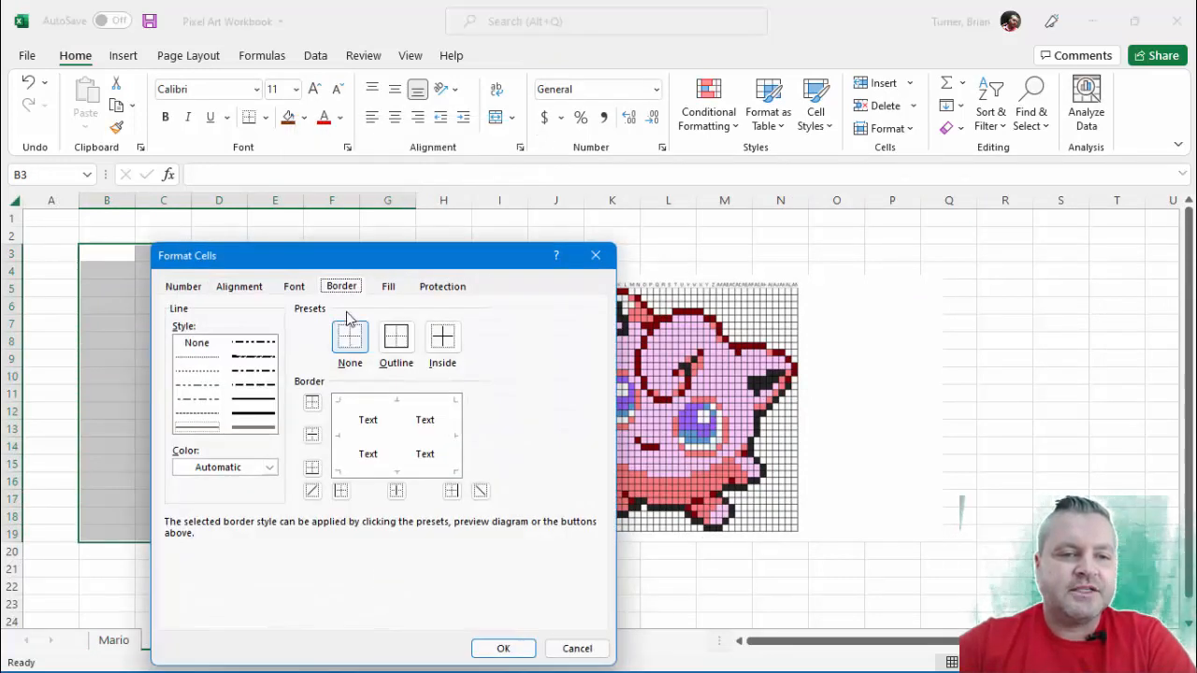
{"action": "left_click", "coordinate": [406, 344]}
{"action": "left_click", "coordinate": [440, 353]}
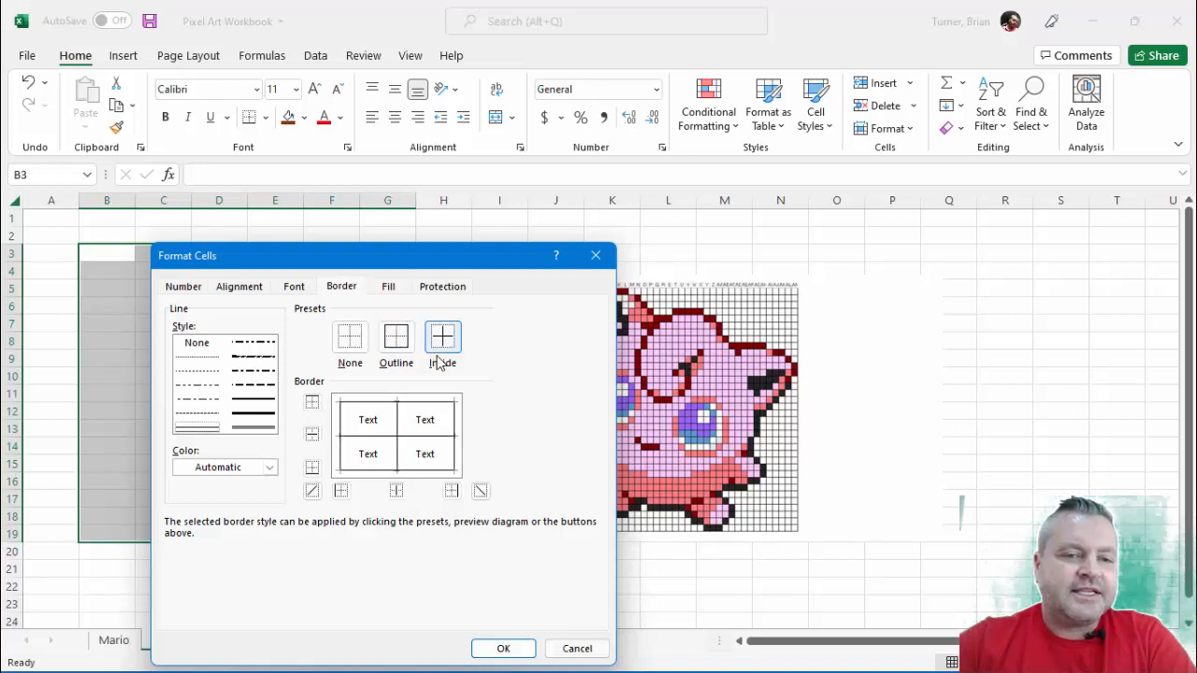
{"action": "left_click", "coordinate": [502, 649]}
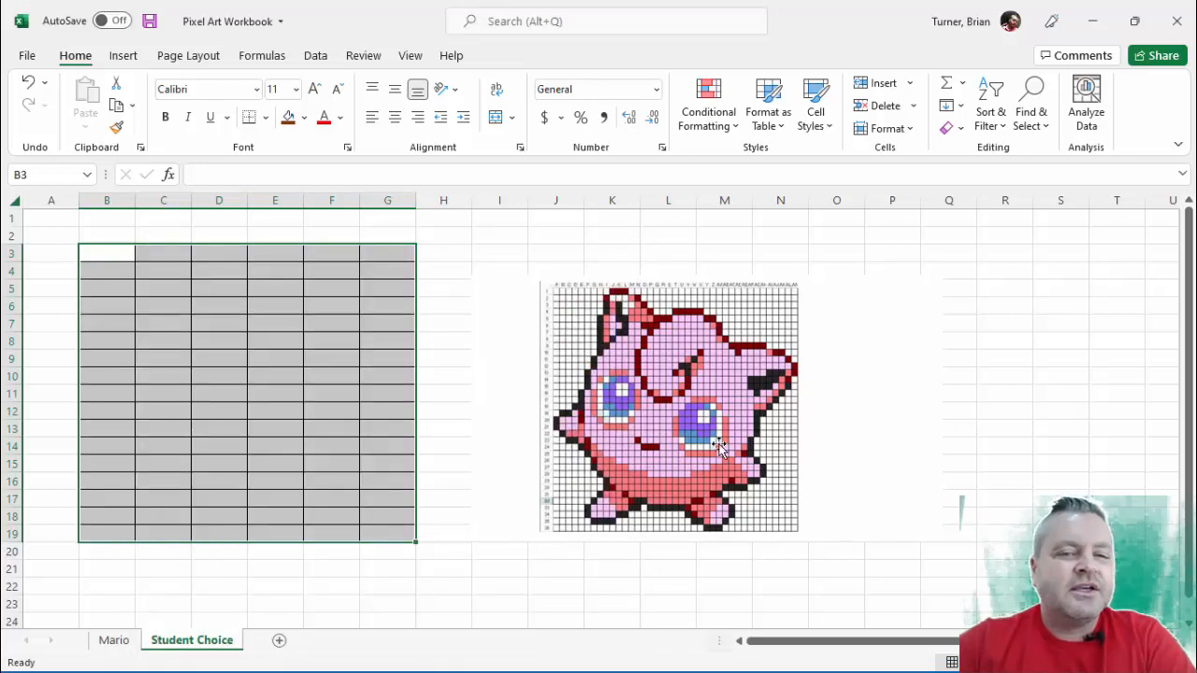